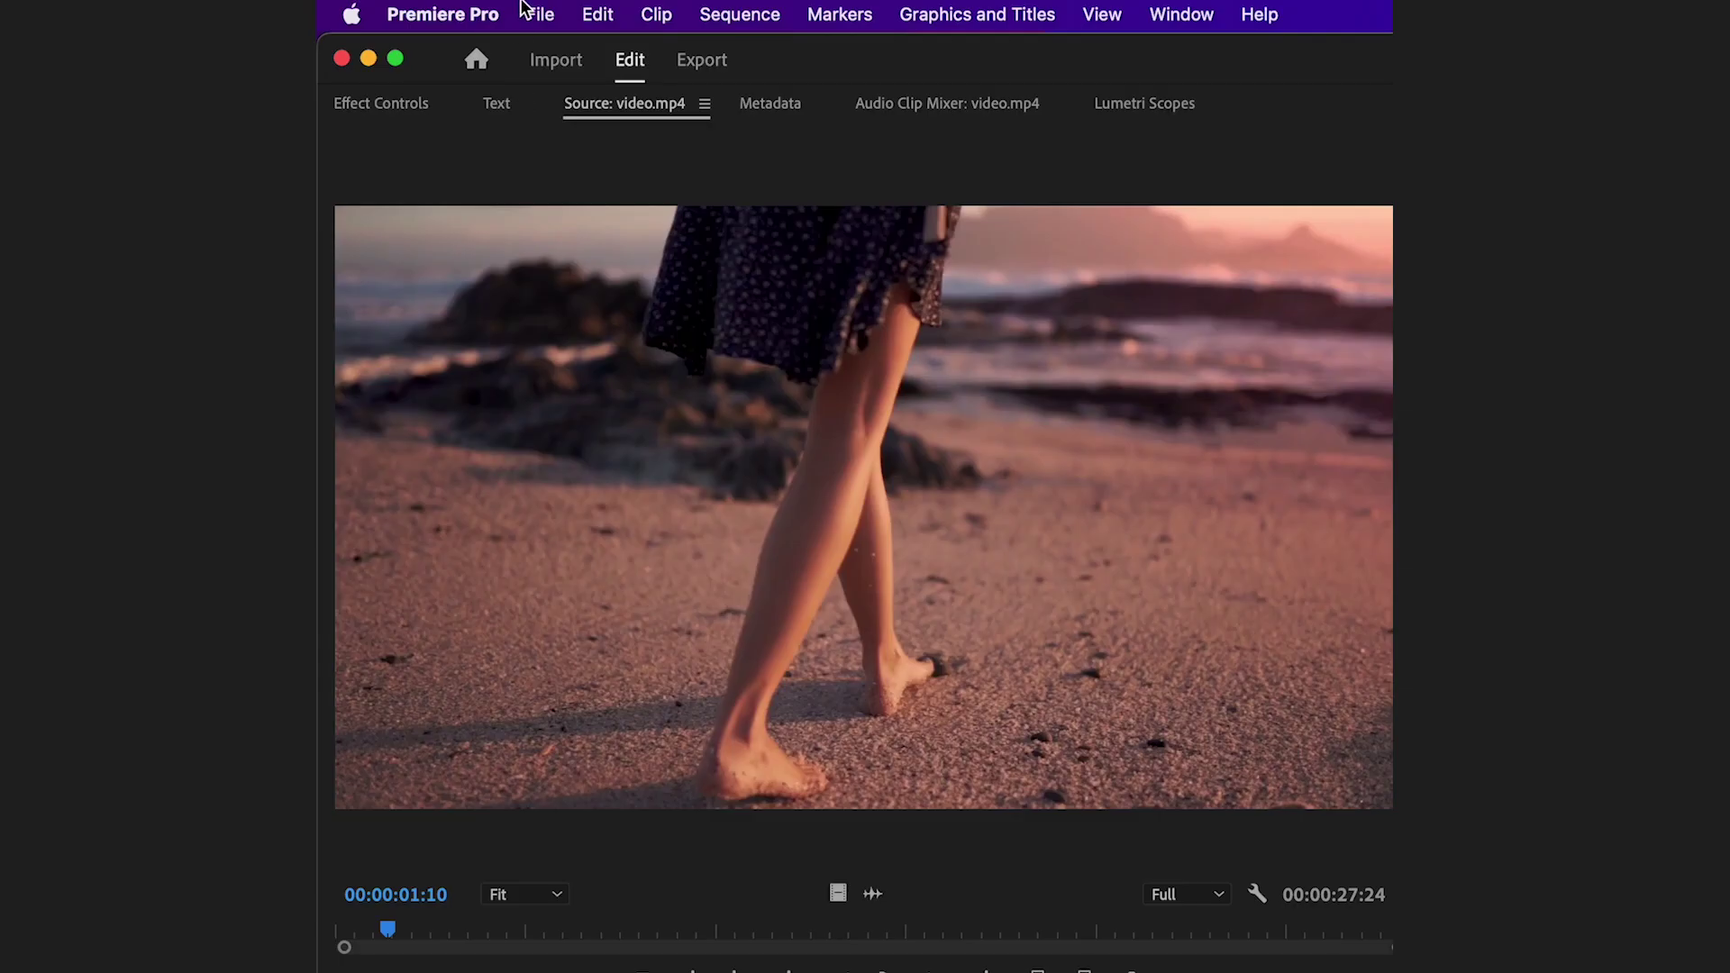
Step: Open the New Sequence dialog through File > New > Sequence
{"action": "left_click", "coordinate": [530, 12]}
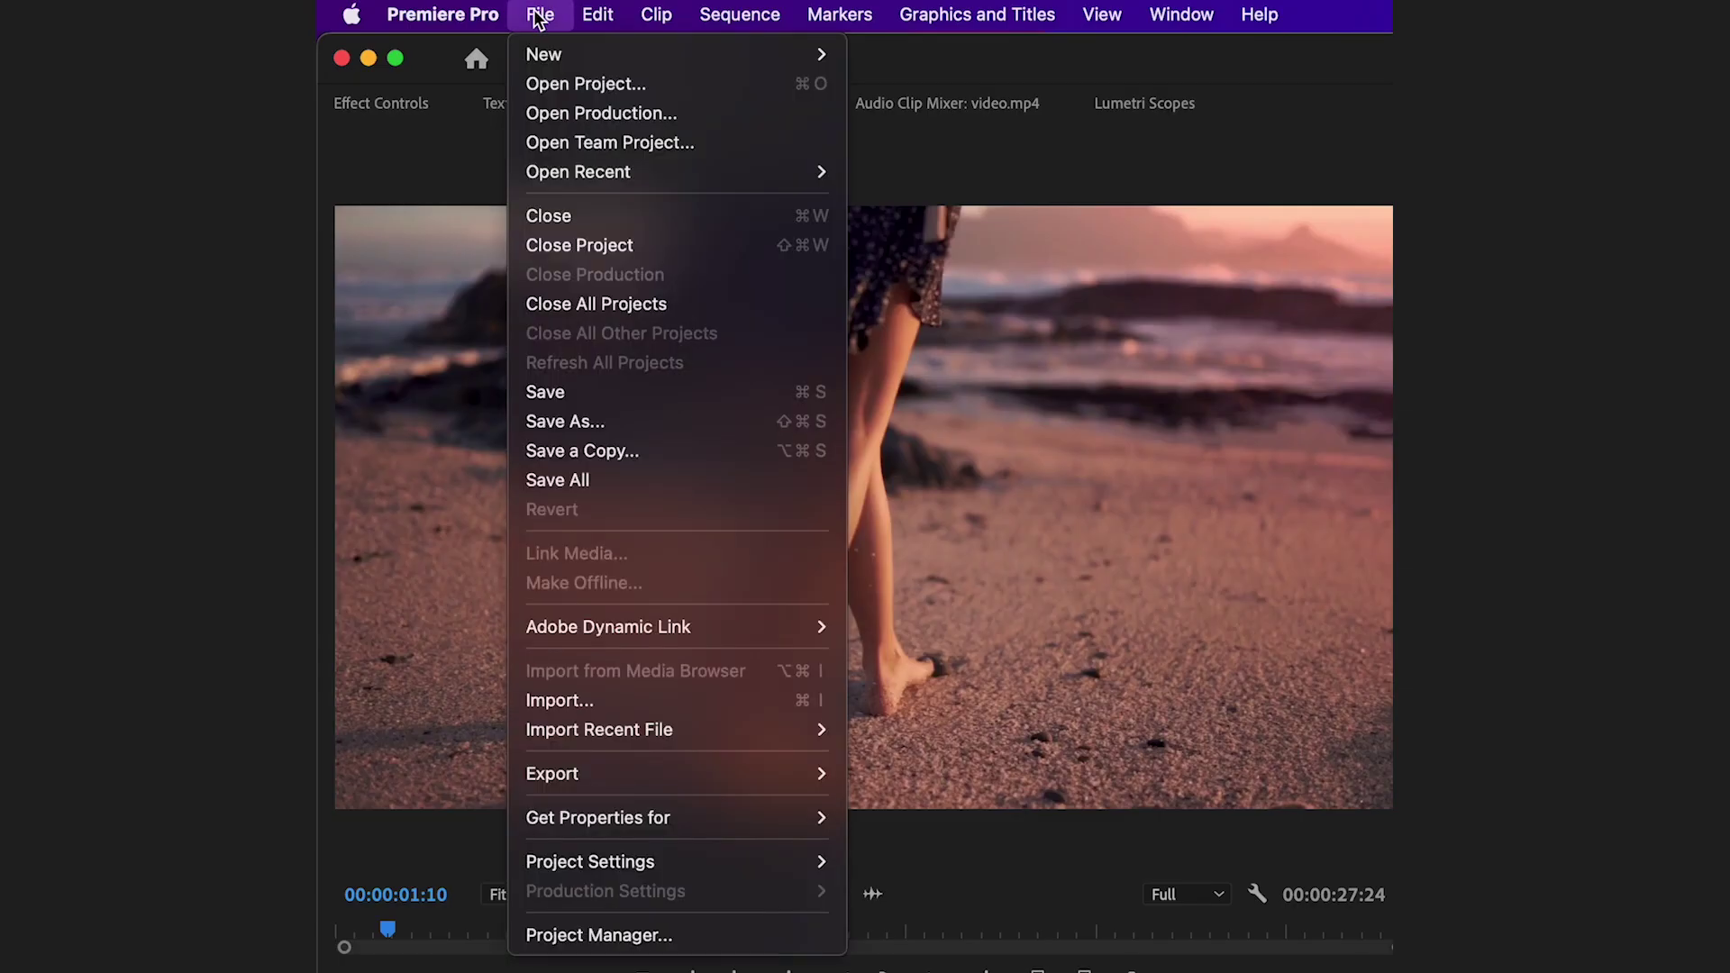
{"action": "mouse_move", "coordinate": [563, 56]}
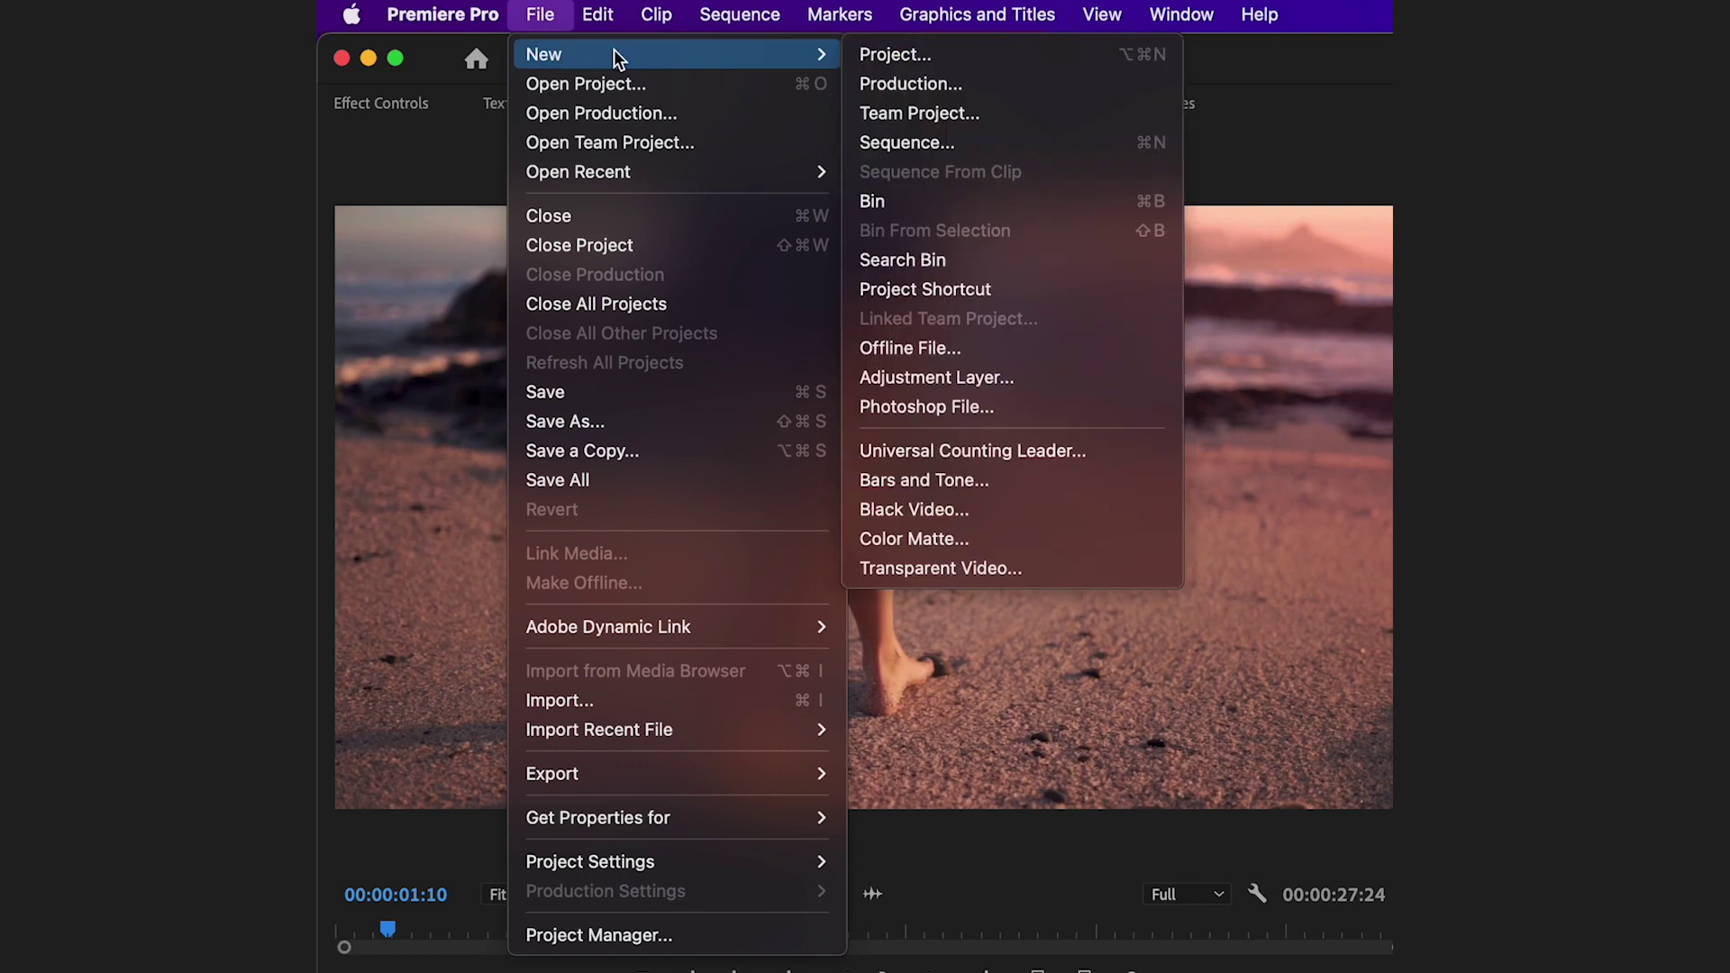
{"action": "left_click", "coordinate": [992, 144]}
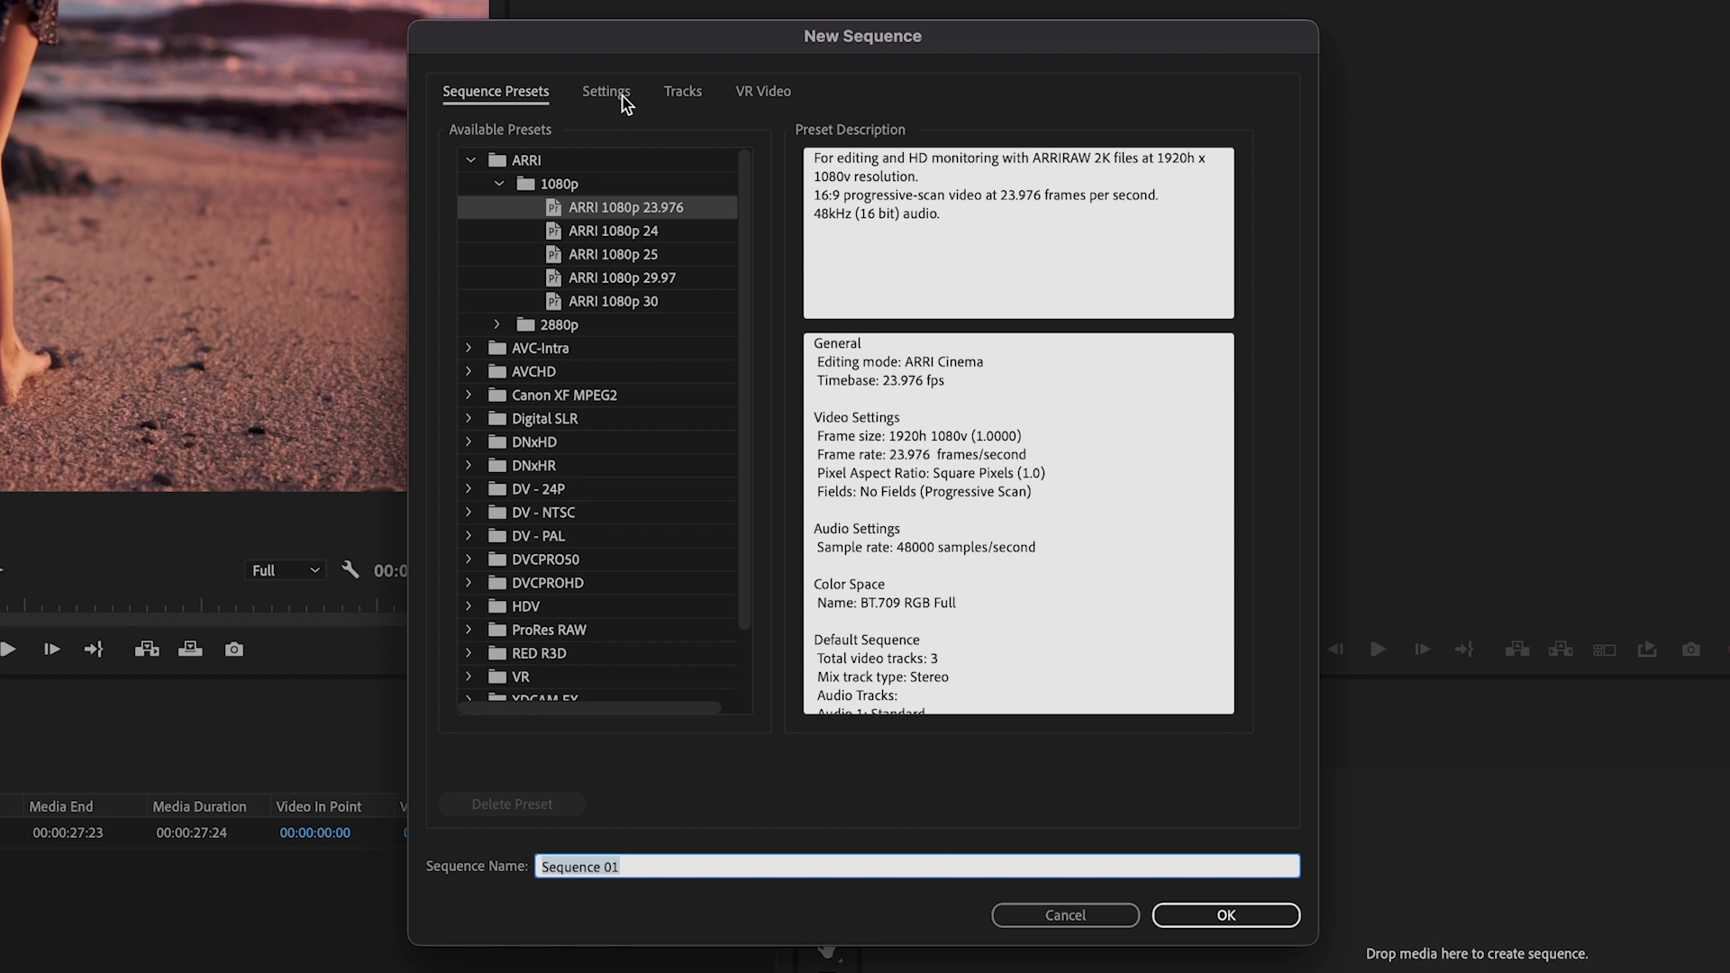
Step: On the Settings tab, set Editing Mode to DSLR and Timebase to 25.00 fps
{"action": "left_click", "coordinate": [623, 97]}
{"action": "left_click", "coordinate": [811, 135]}
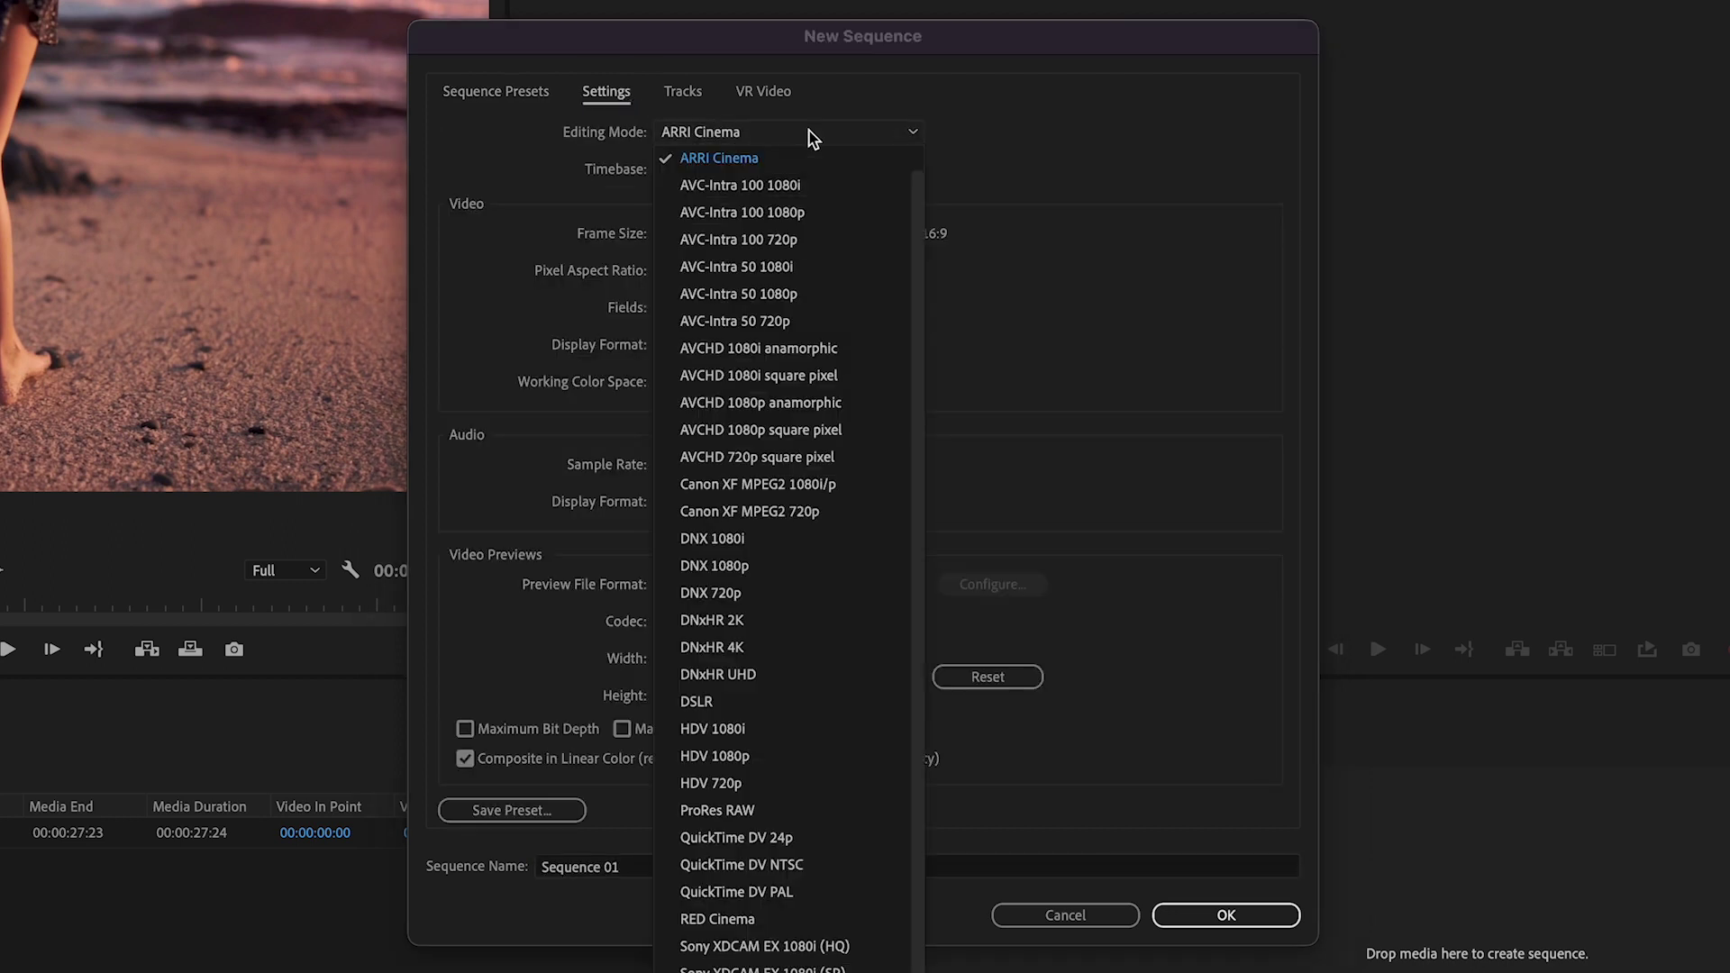
{"action": "left_click", "coordinate": [836, 702]}
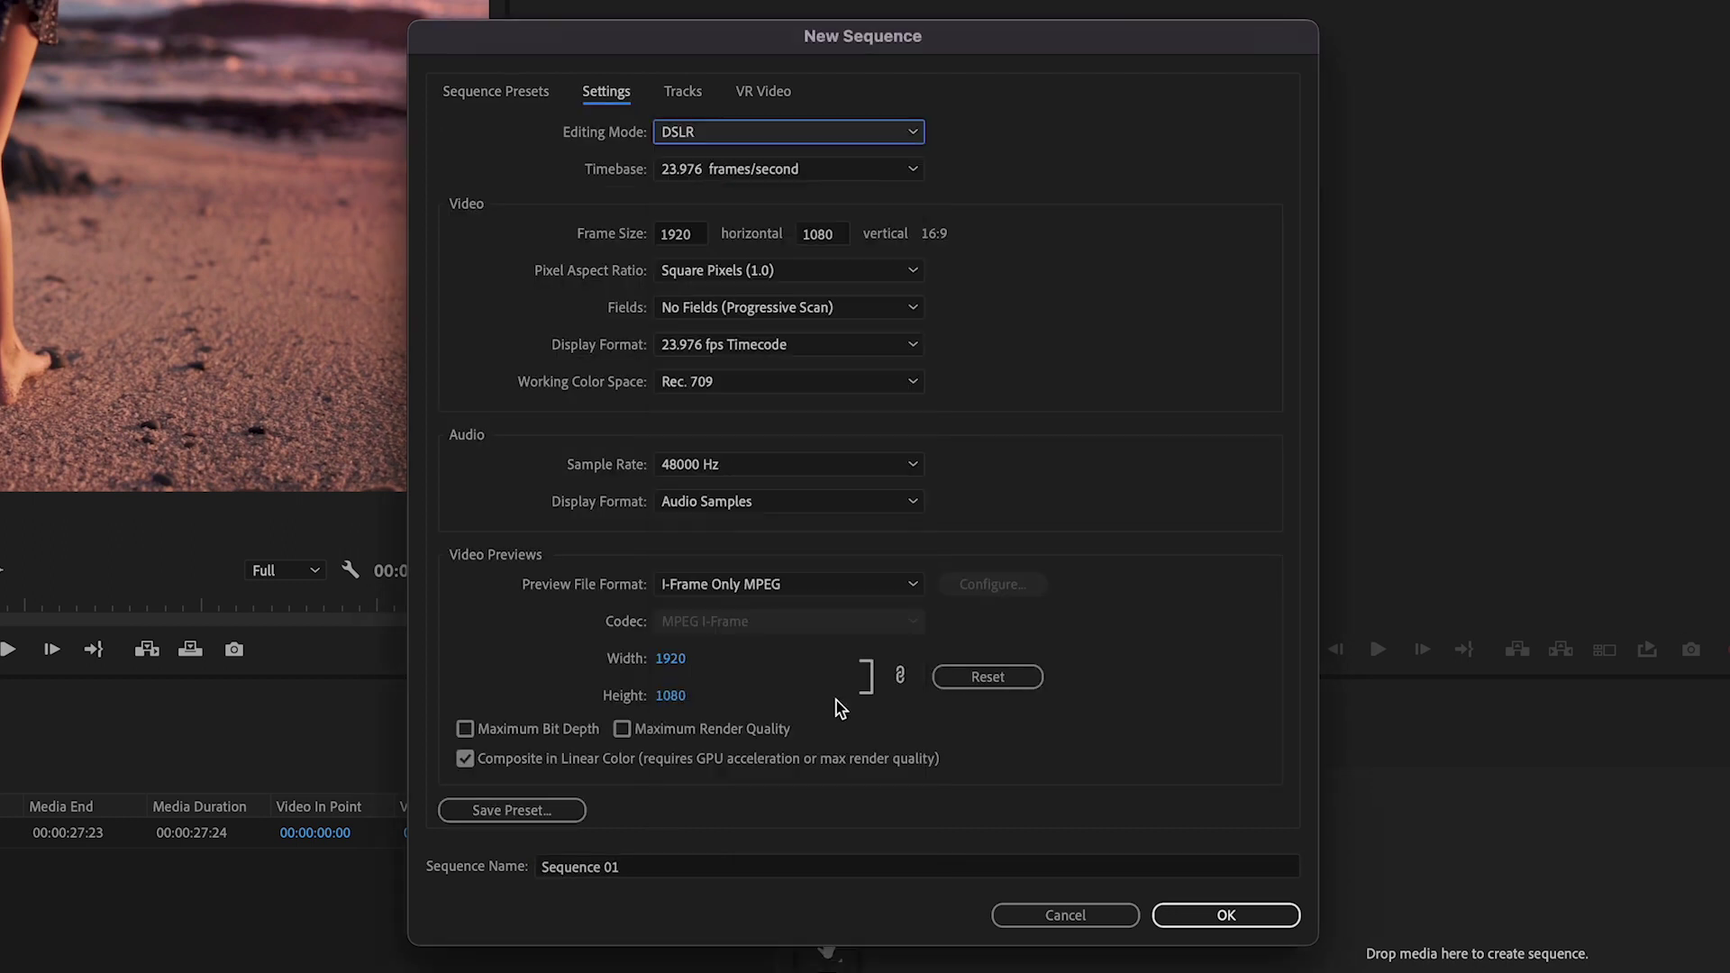
{"action": "left_click", "coordinate": [852, 172]}
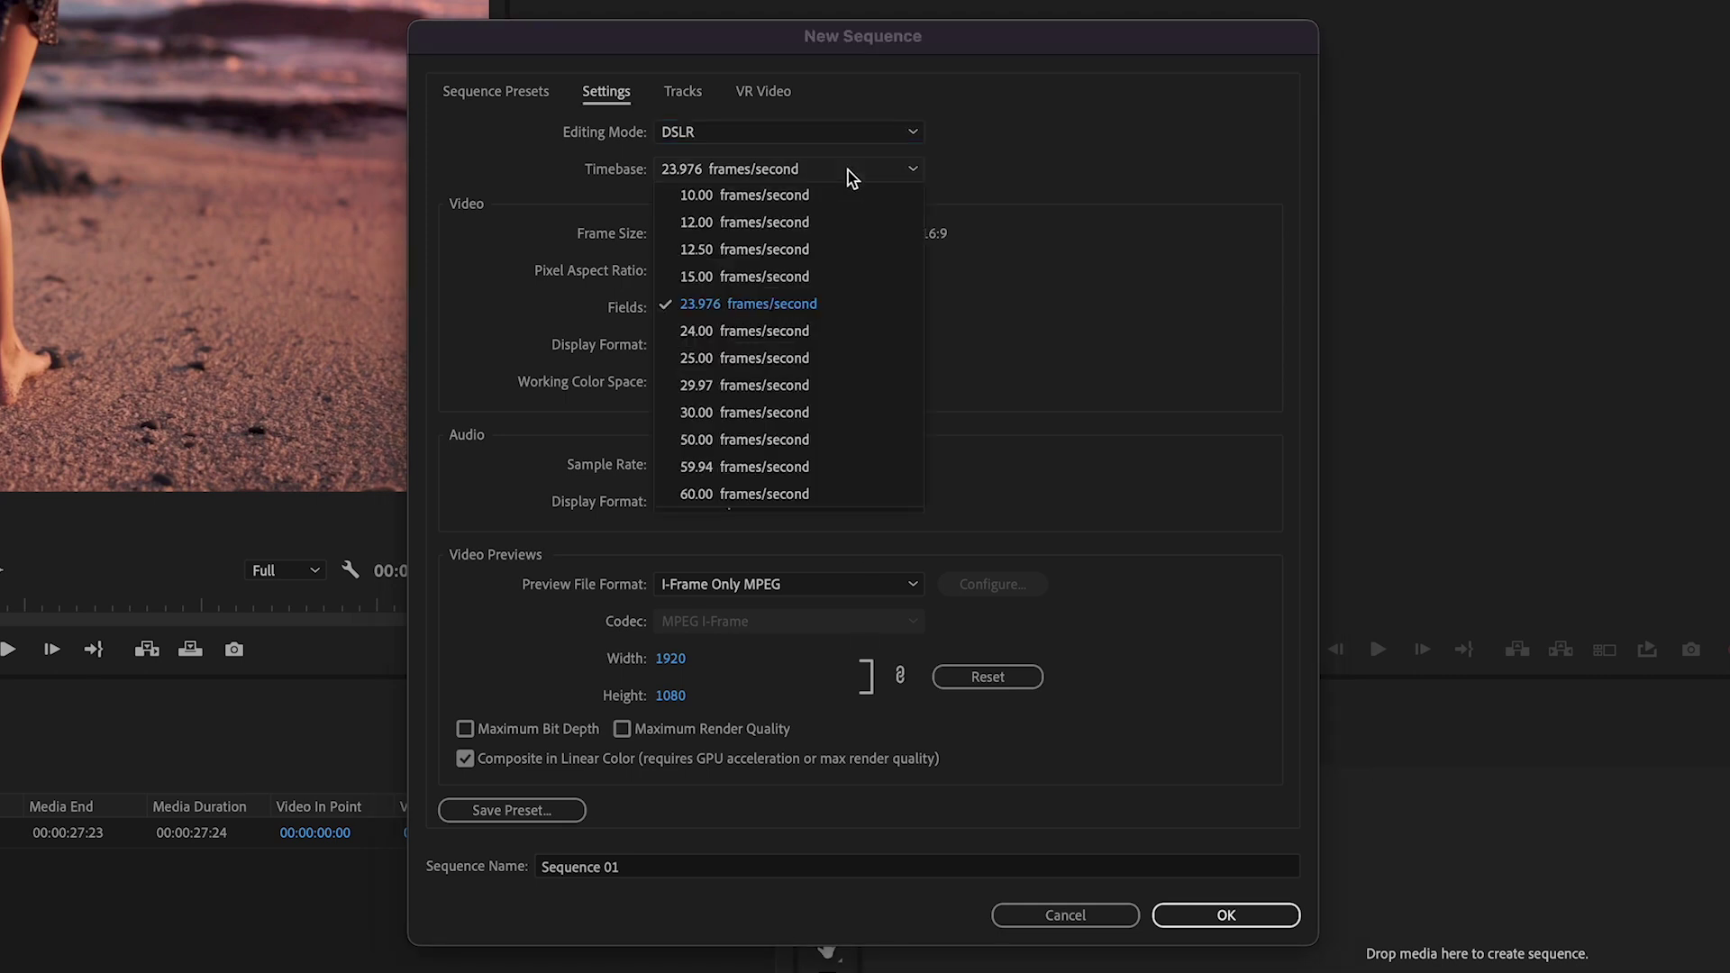
{"action": "left_click", "coordinate": [857, 359]}
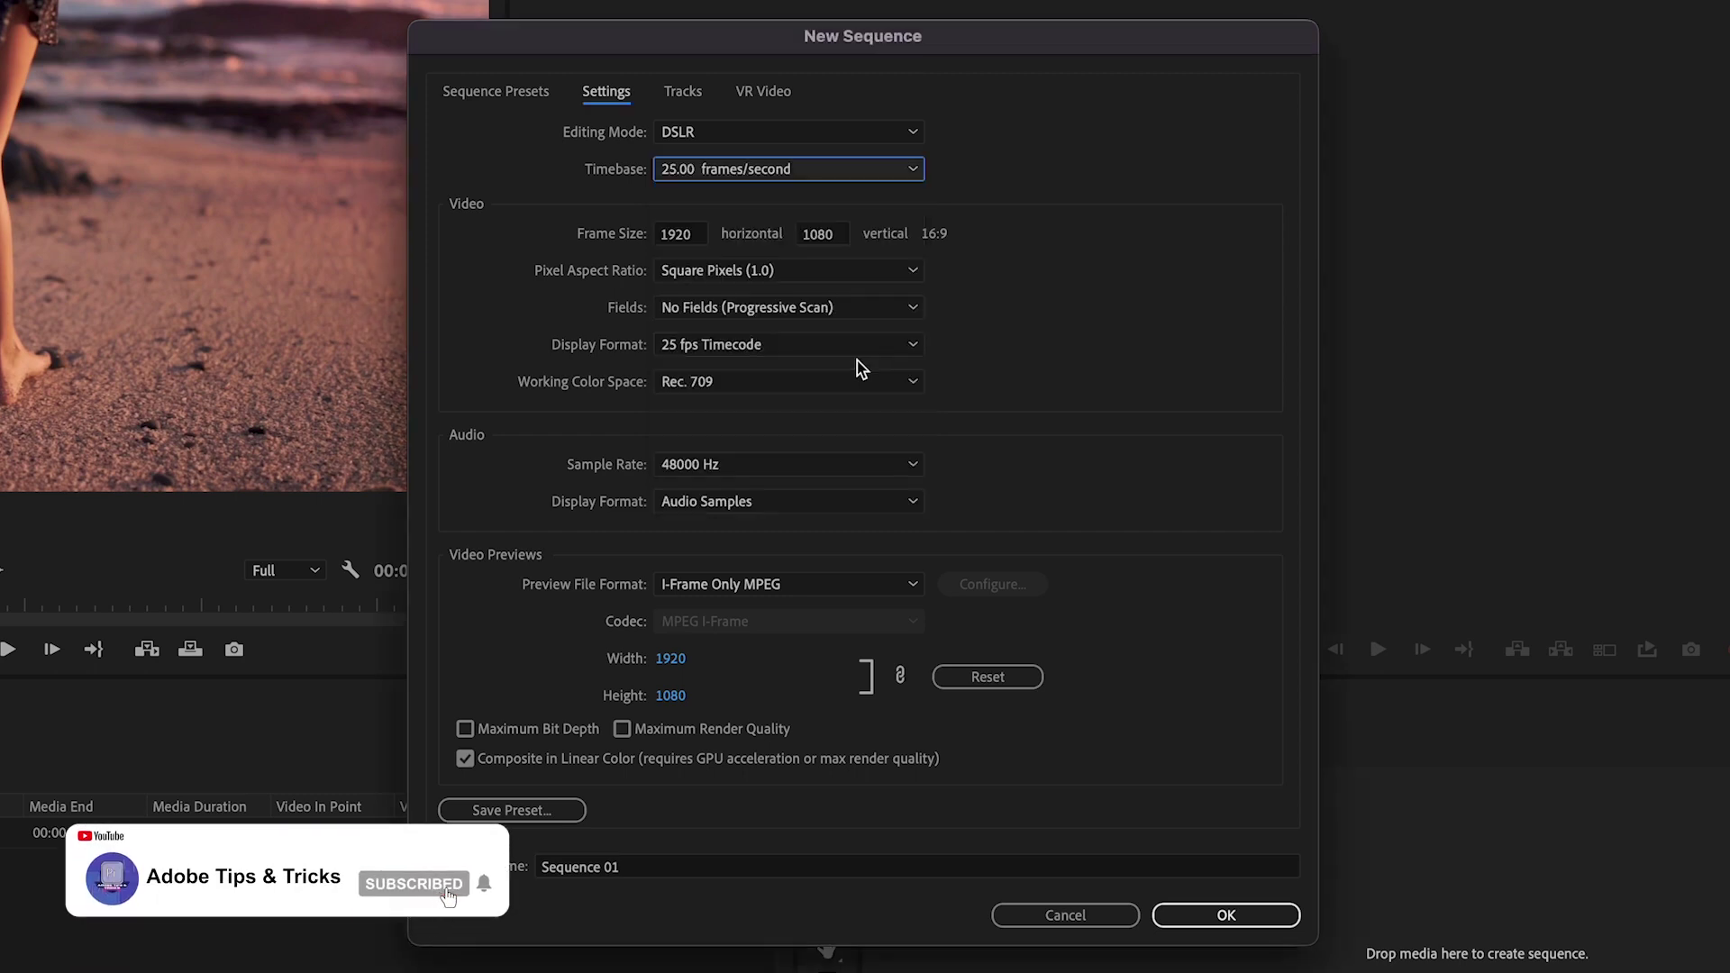
Step: Set the sequence frame size to 1080 horizontal × 1920 vertical
{"action": "left_click", "coordinate": [703, 234]}
{"action": "key", "text": "BackSpace"}
{"action": "key", "text": "BackSpace"}
{"action": "key", "text": "BackSpace"}
{"action": "key", "text": "BackSpace"}
{"action": "type", "text": "10"}
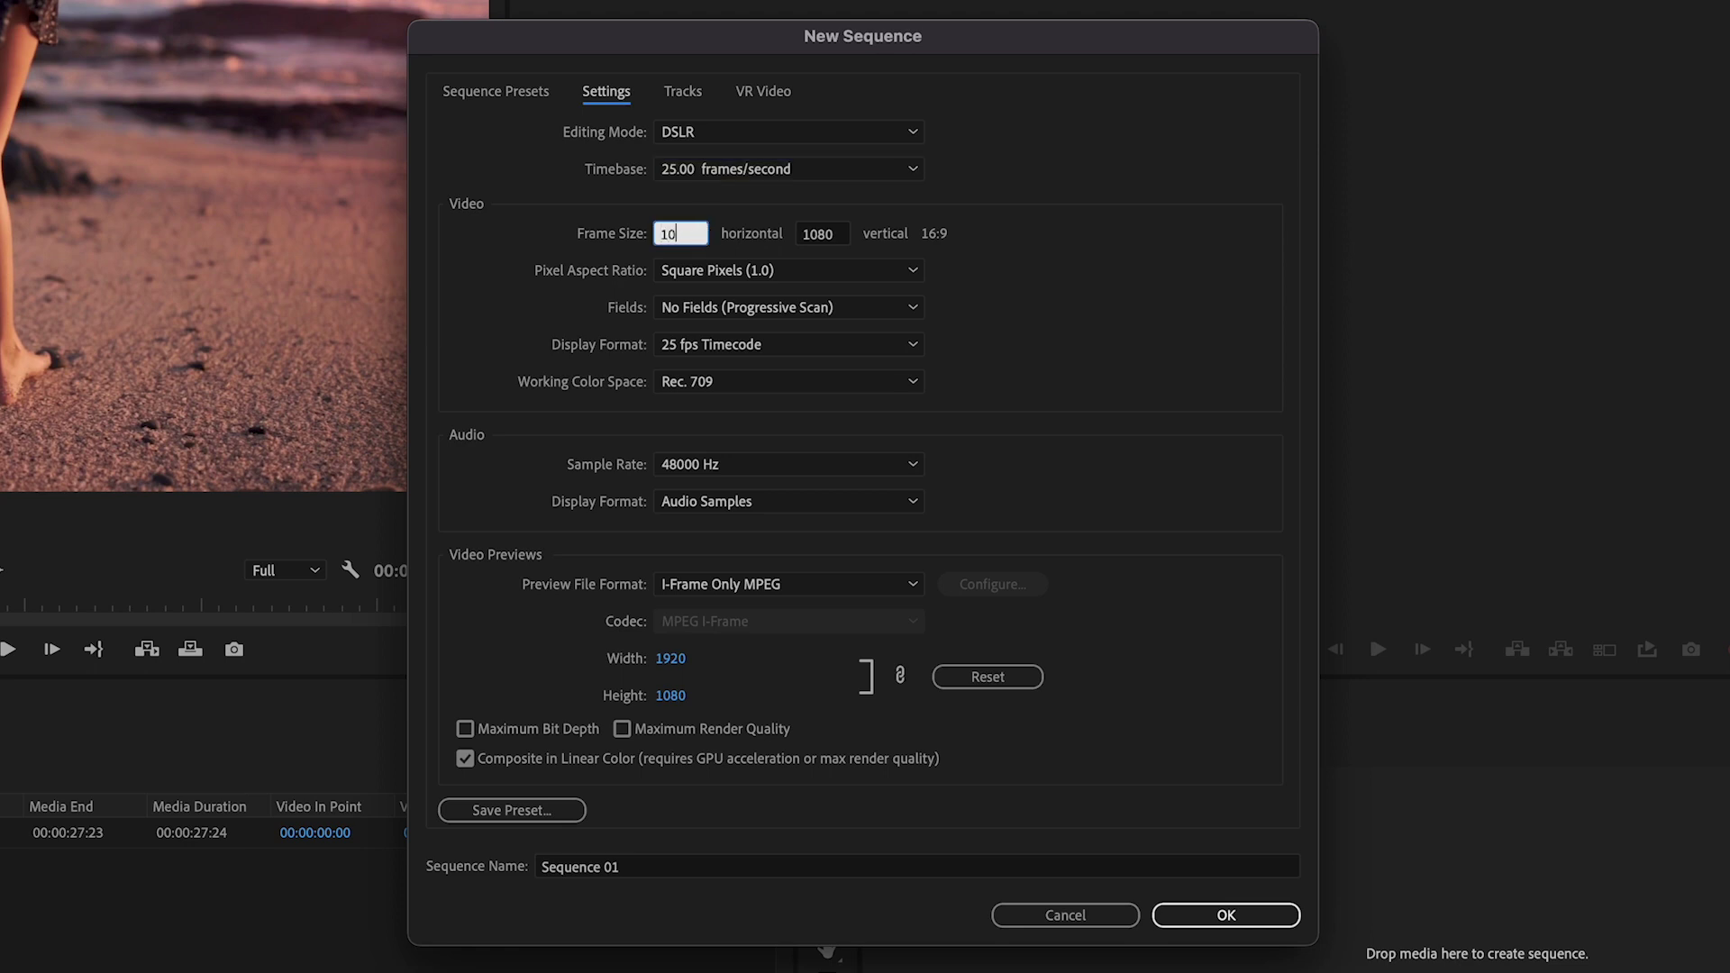
{"action": "type", "text": "80"}
{"action": "left_click", "coordinate": [844, 233]}
{"action": "key", "text": "BackSpace"}
{"action": "key", "text": "BackSpace"}
{"action": "type", "text": "192"}
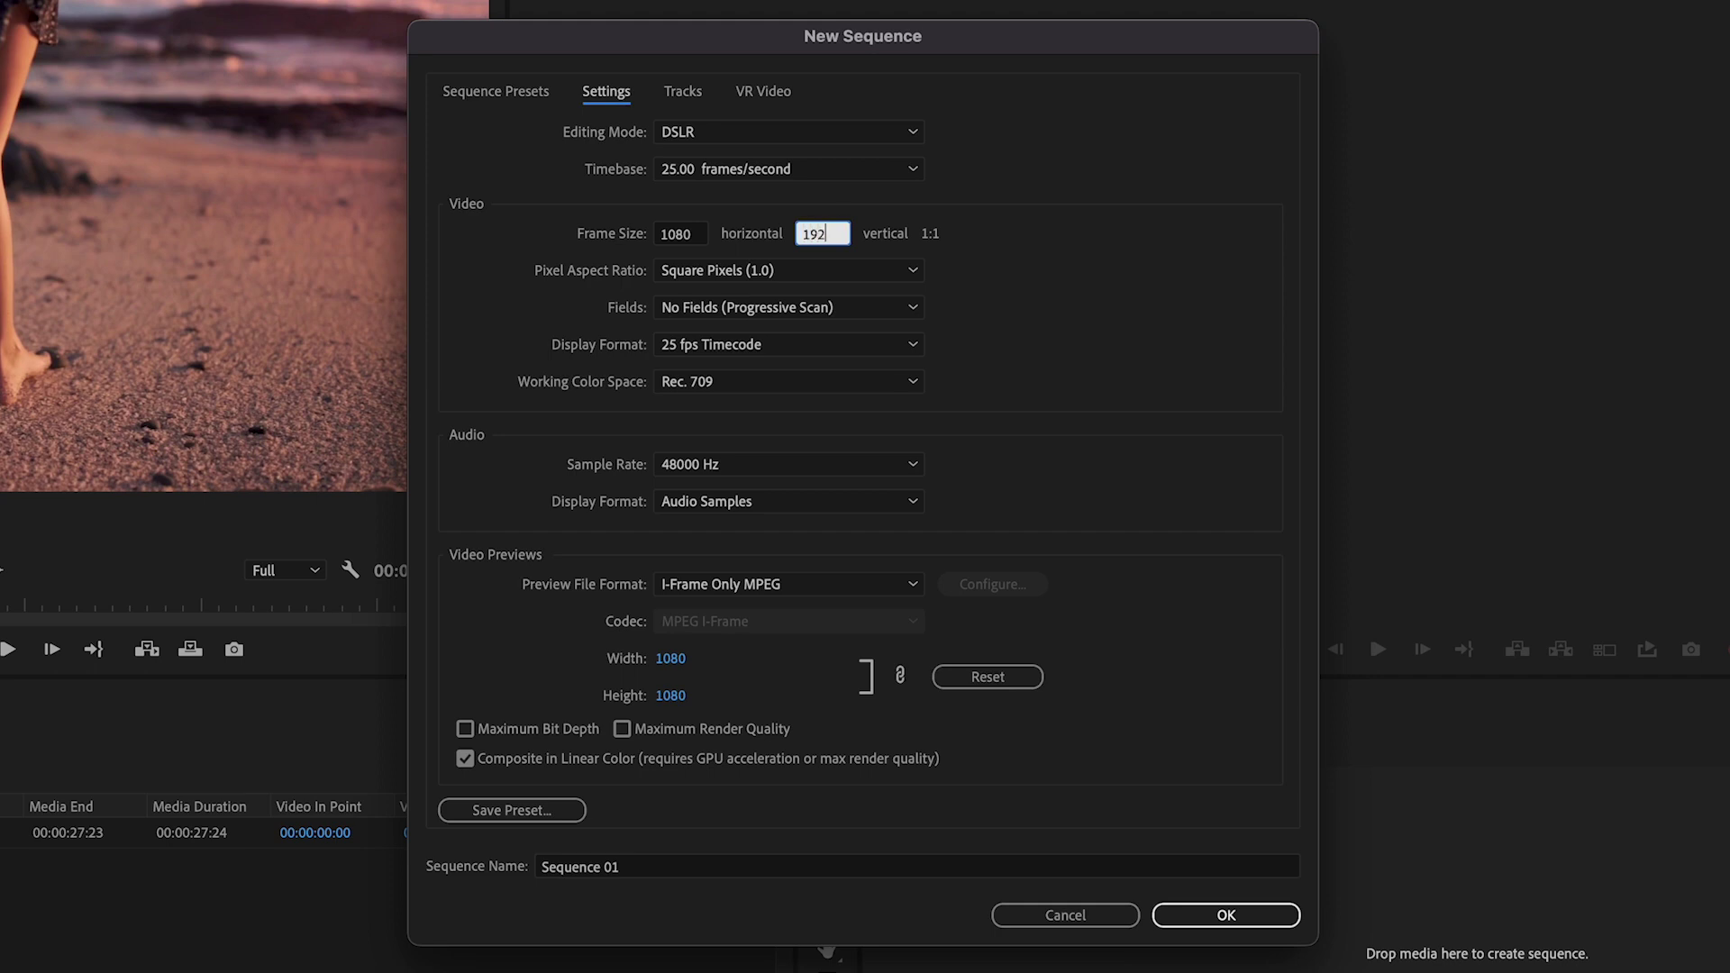
{"action": "type", "text": "0"}
{"action": "left_click", "coordinate": [928, 242]}
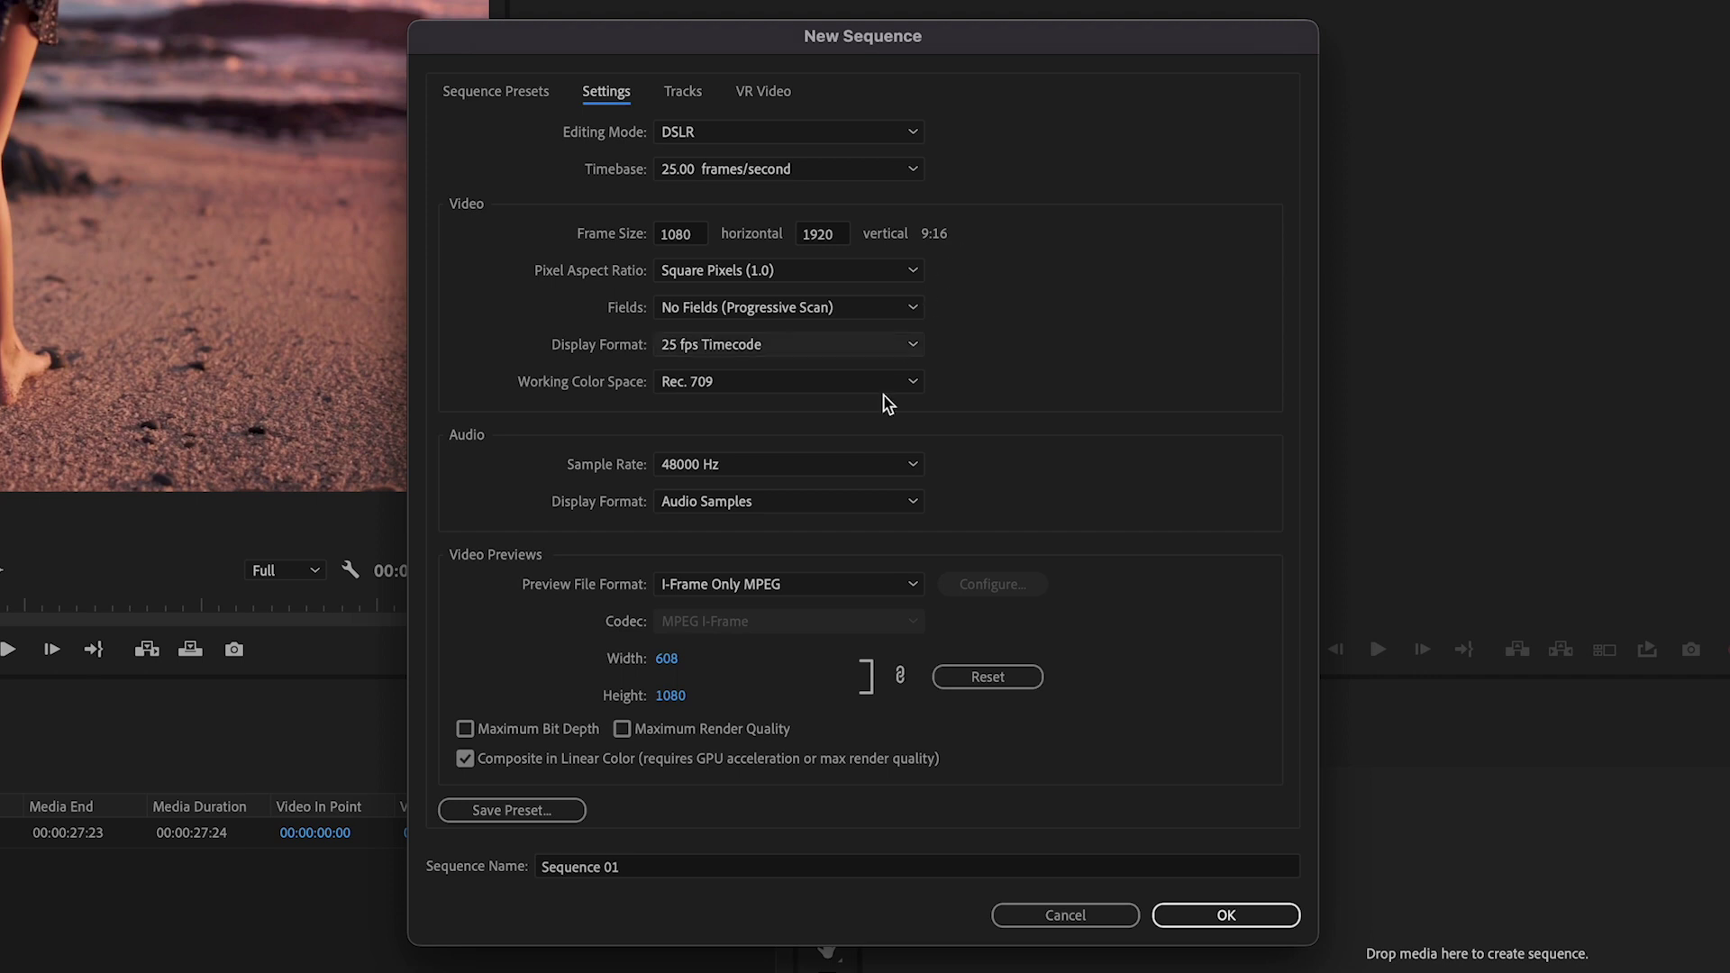
Step: Save these sequence settings as the custom preset '1080p Vertical Sequence'
{"action": "left_click", "coordinate": [567, 814]}
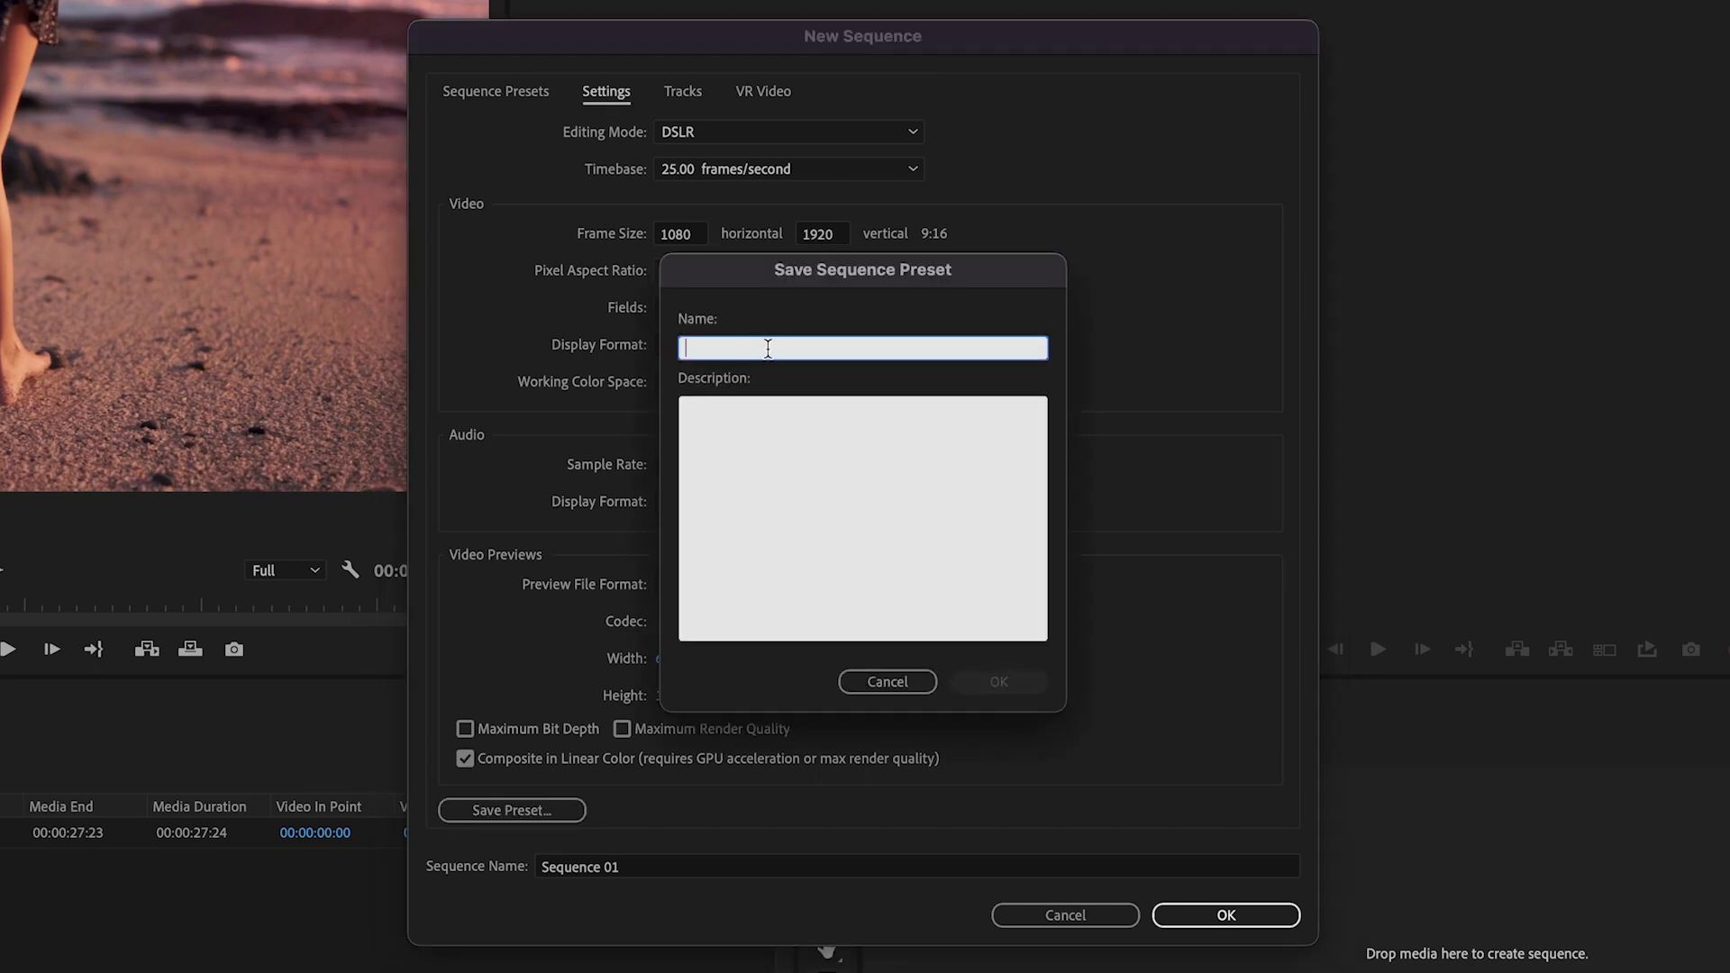
{"action": "type", "text": "1080p "}
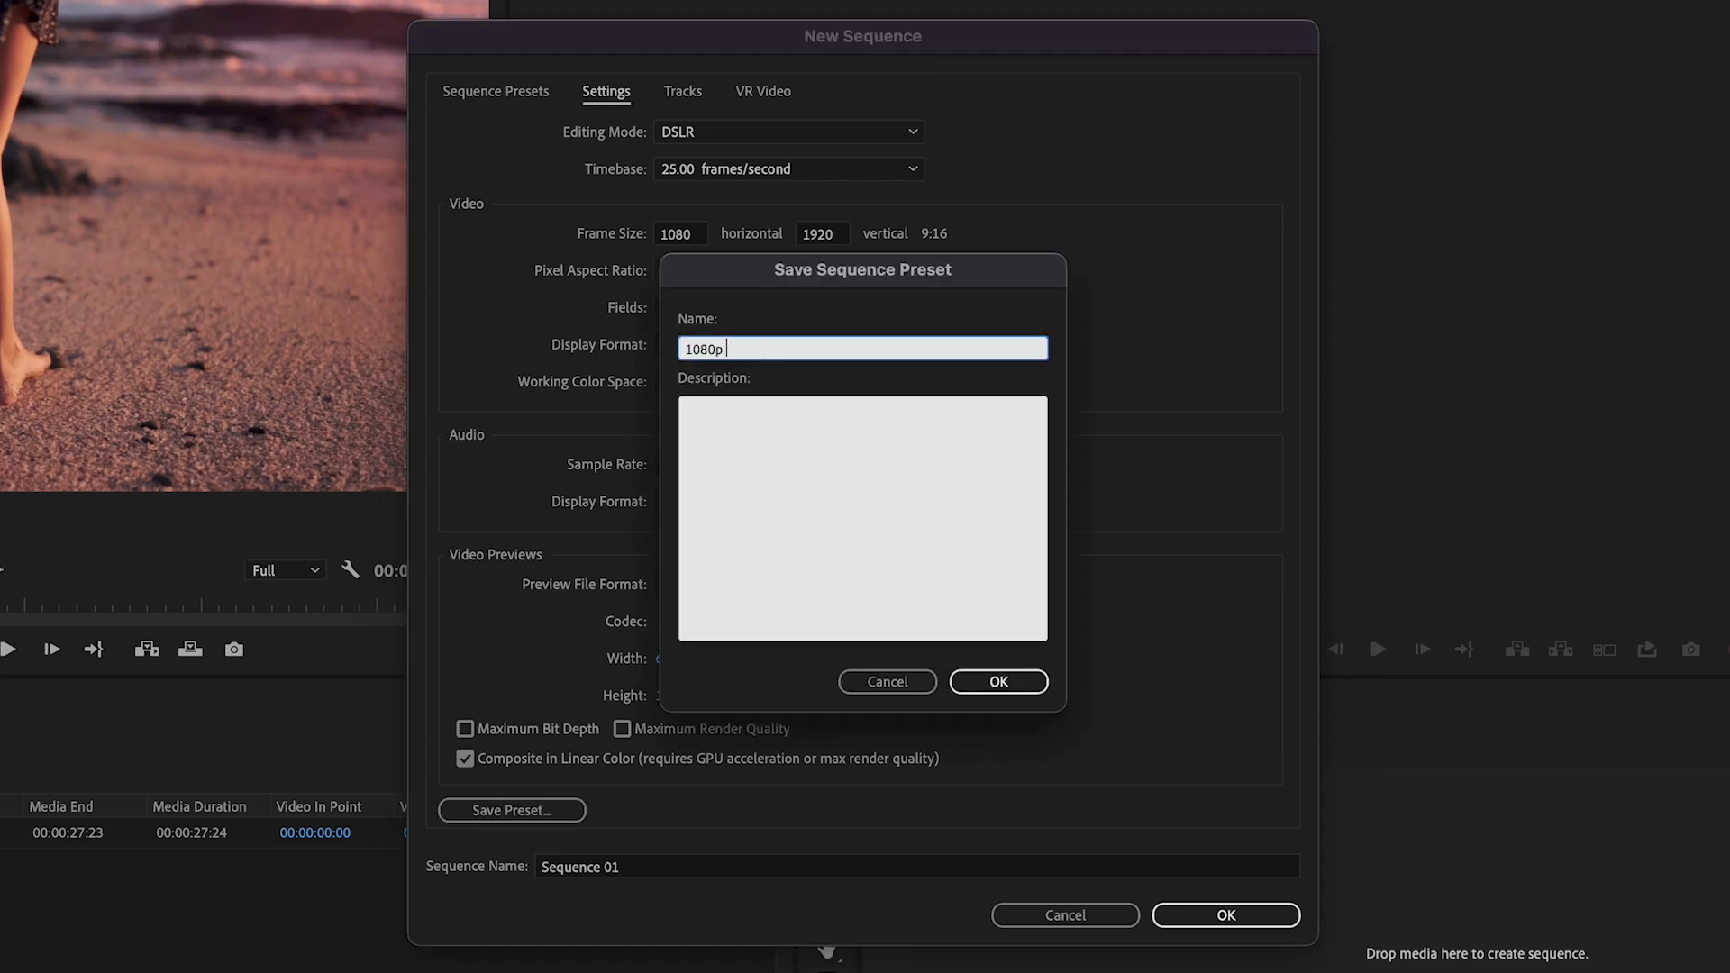
{"action": "type", "text": "Vertical Sequence"}
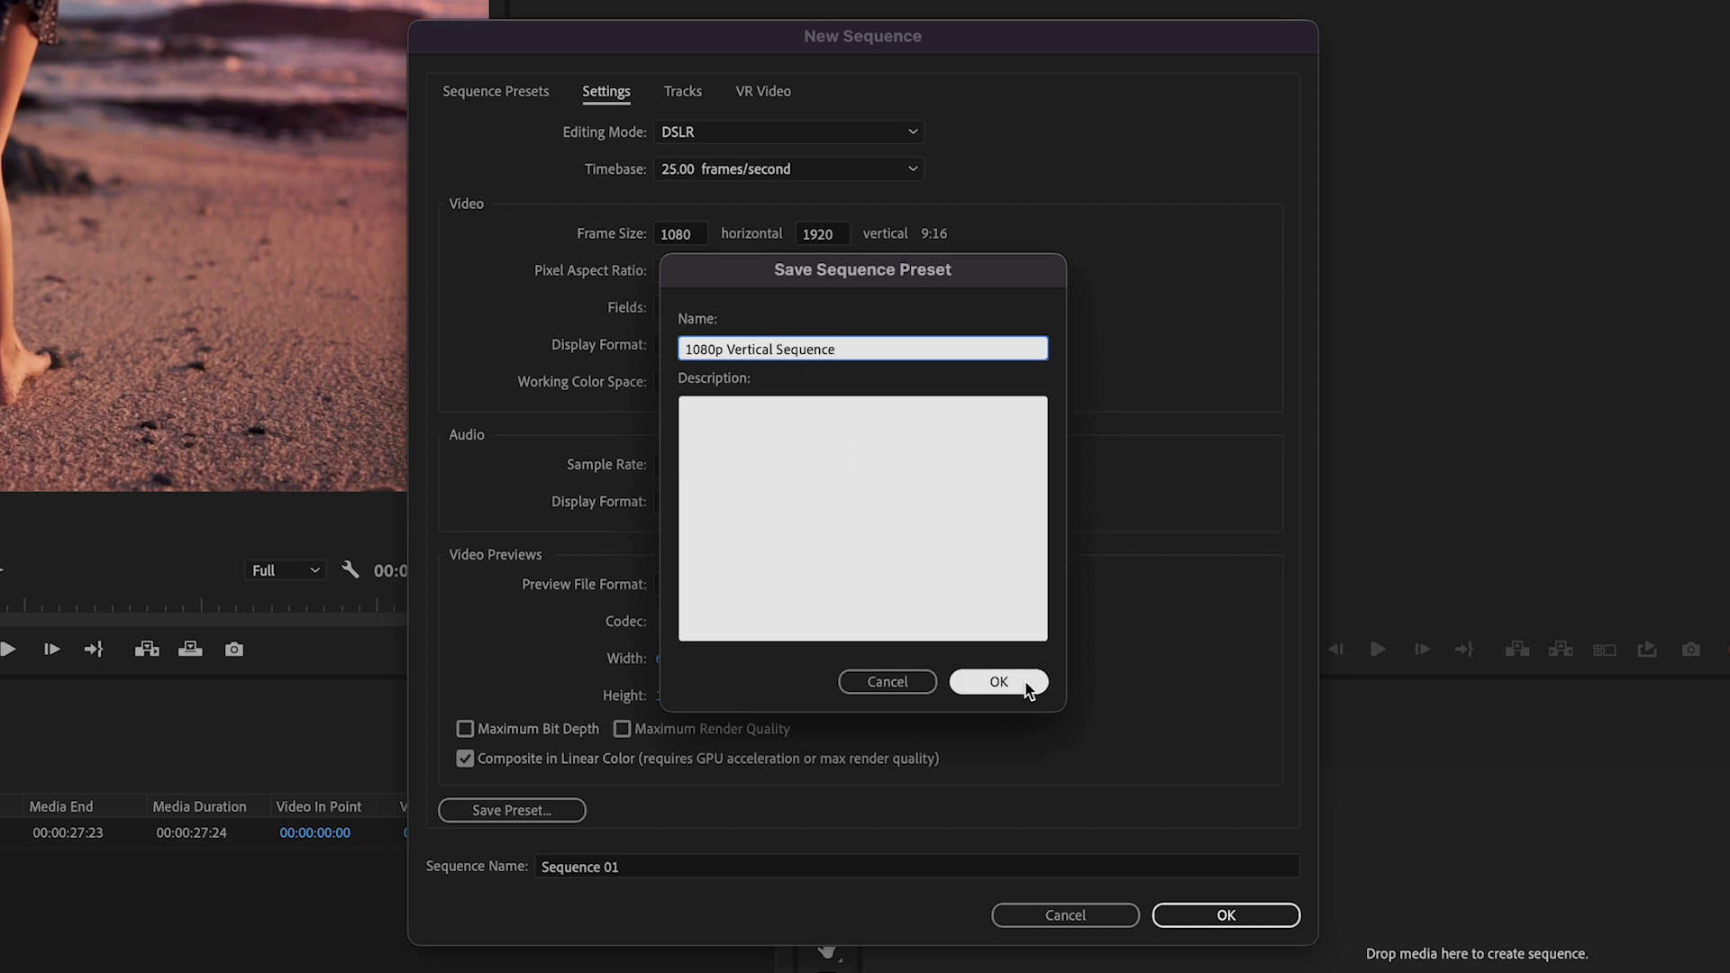
{"action": "left_click", "coordinate": [999, 682]}
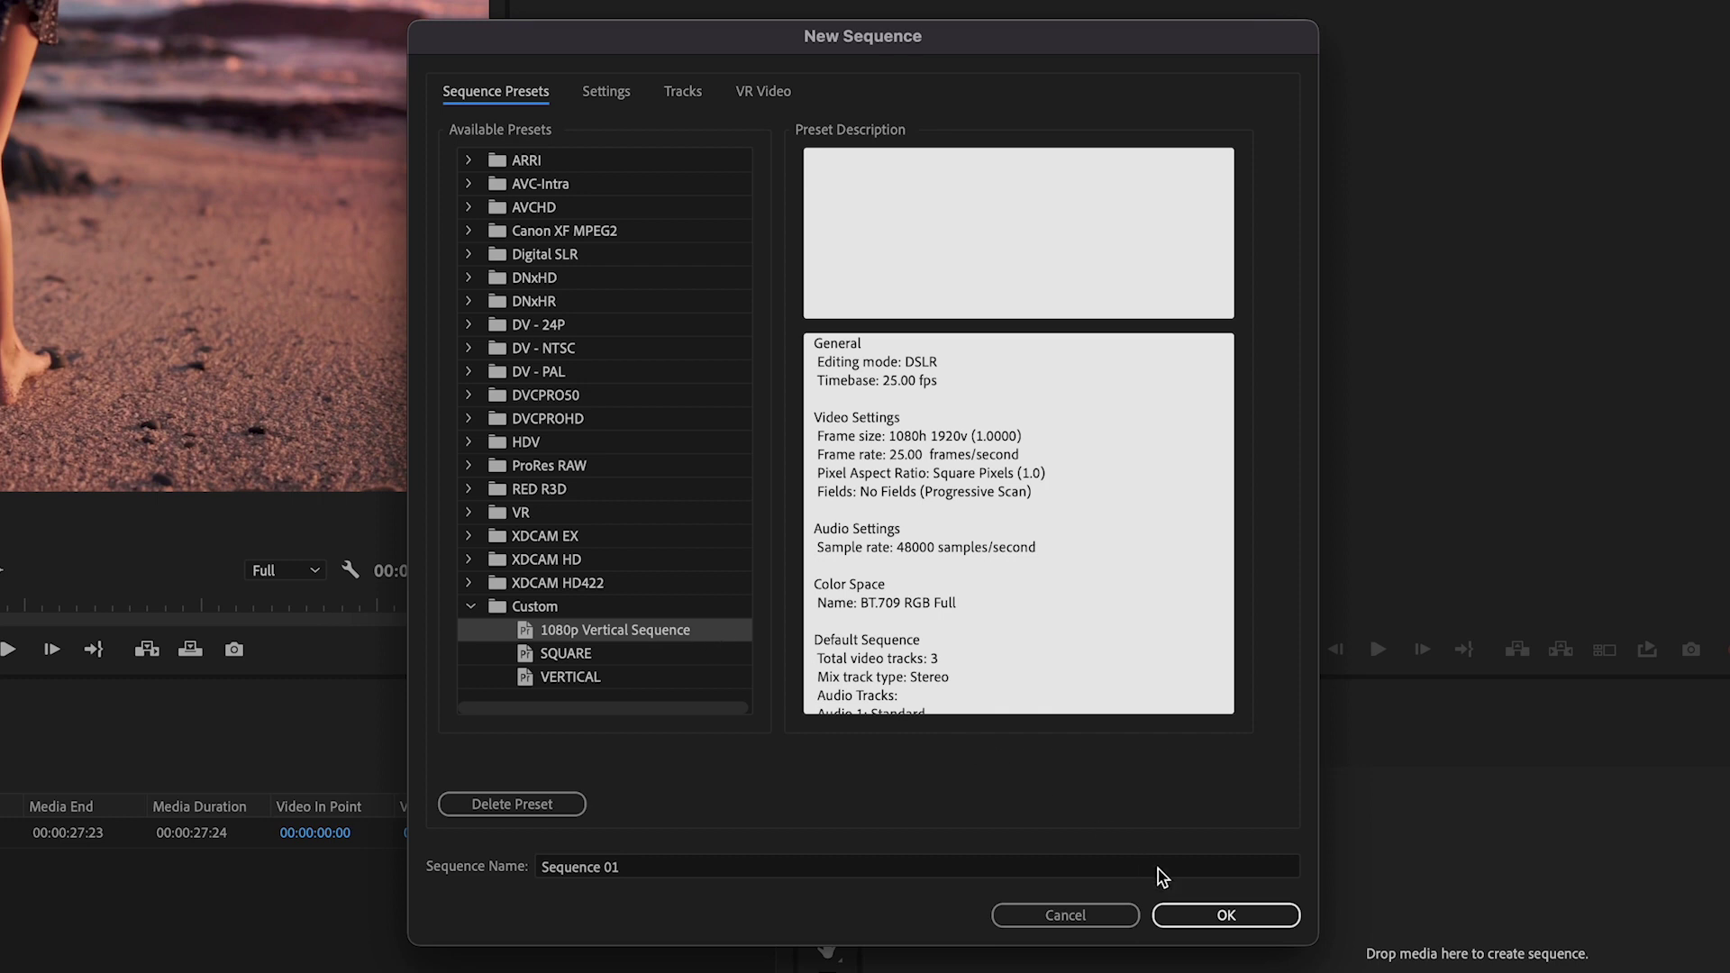
Step: Create Sequence 01 and drag the video-only part of video.mp4 from the Source monitor onto V1
{"action": "left_click", "coordinate": [1254, 913]}
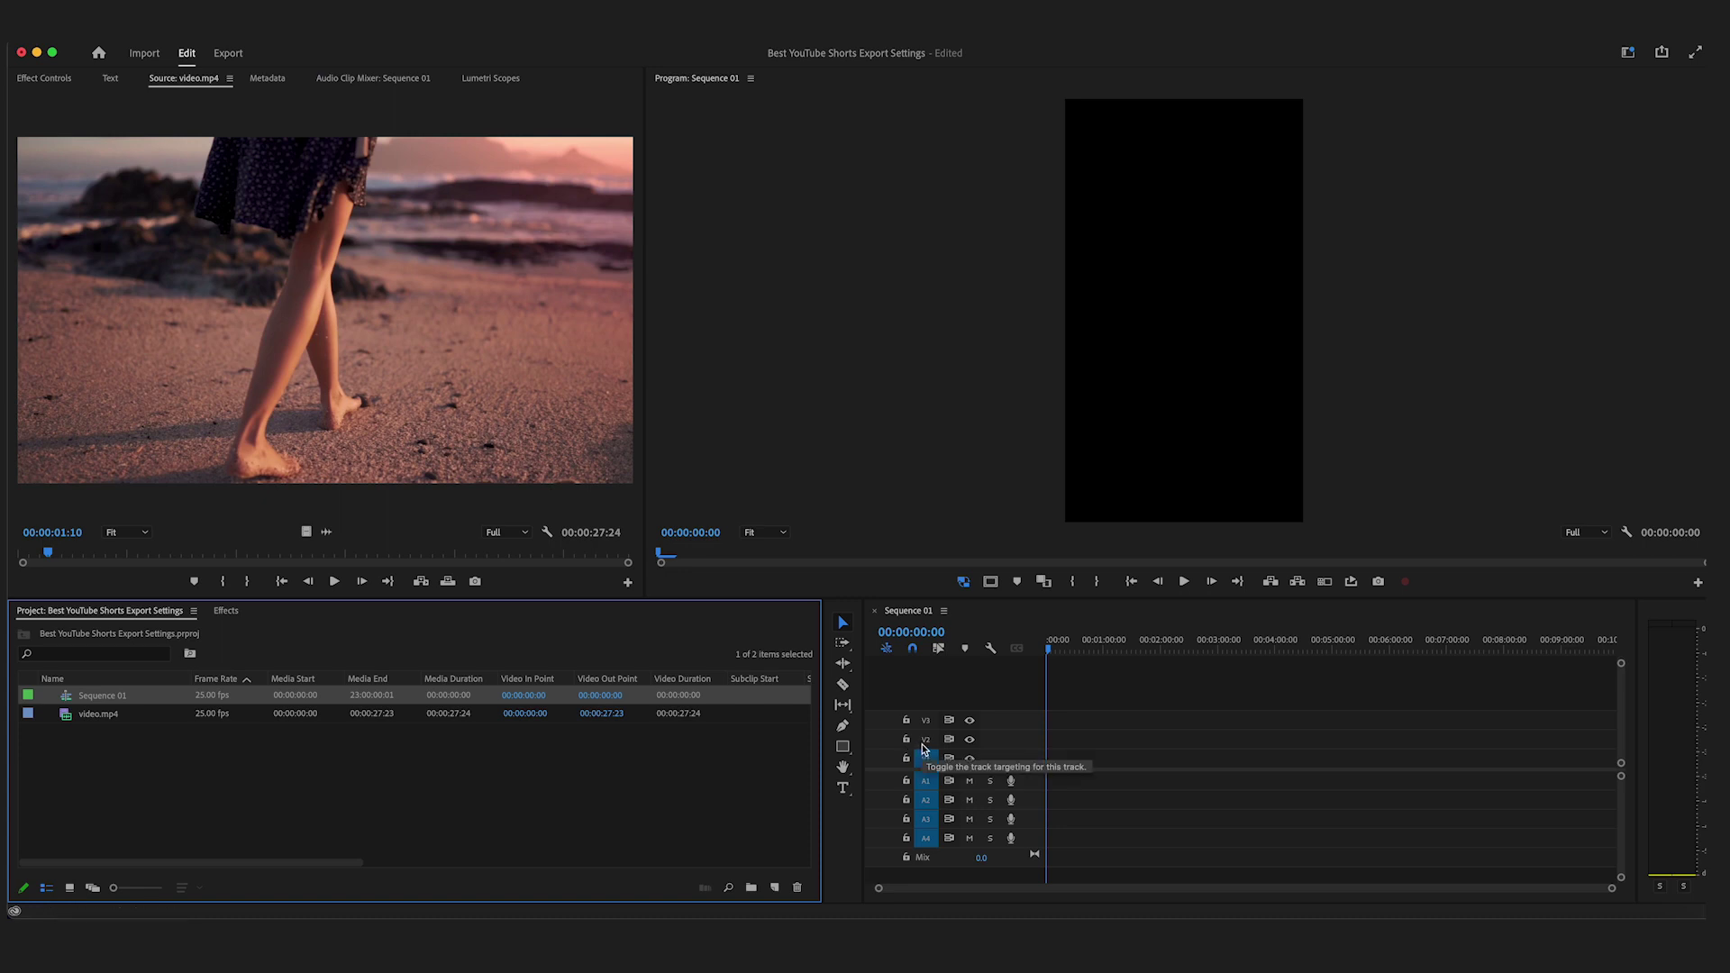
{"action": "left_click", "coordinate": [287, 755]}
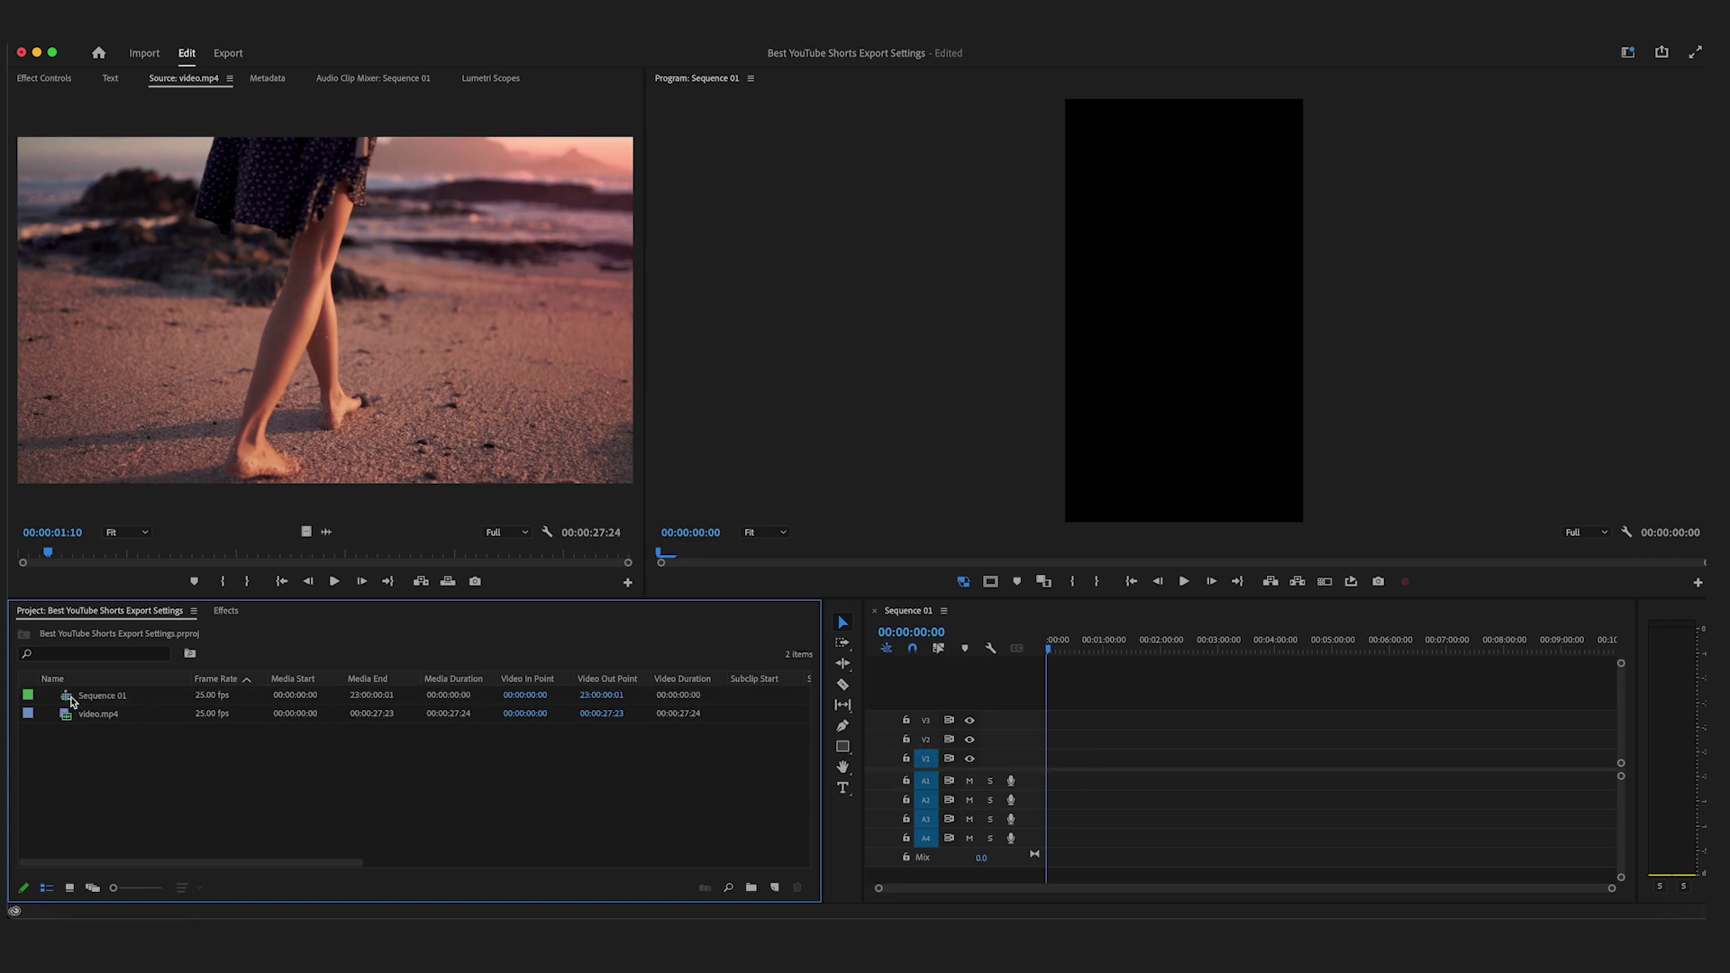
{"action": "left_click_drag", "start_coordinate": [303, 532], "coordinate": [1047, 767]}
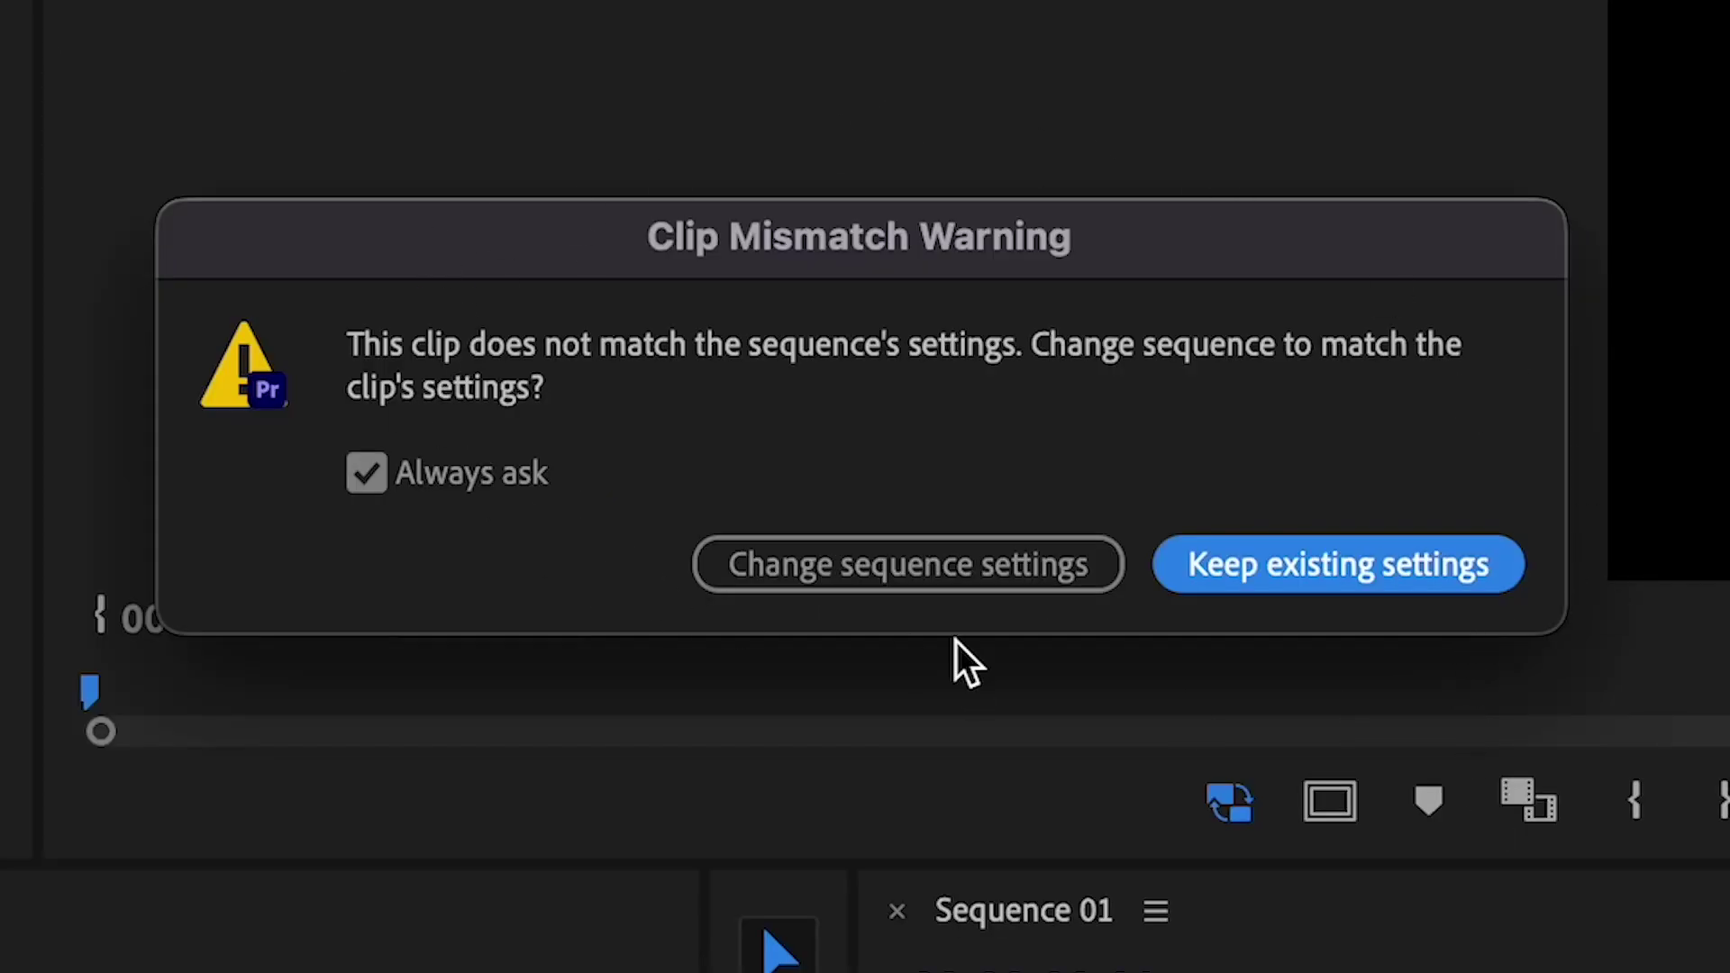
Step: Keep the existing vertical sequence settings, then play the sequence briefly and stop
{"action": "left_click", "coordinate": [1439, 565]}
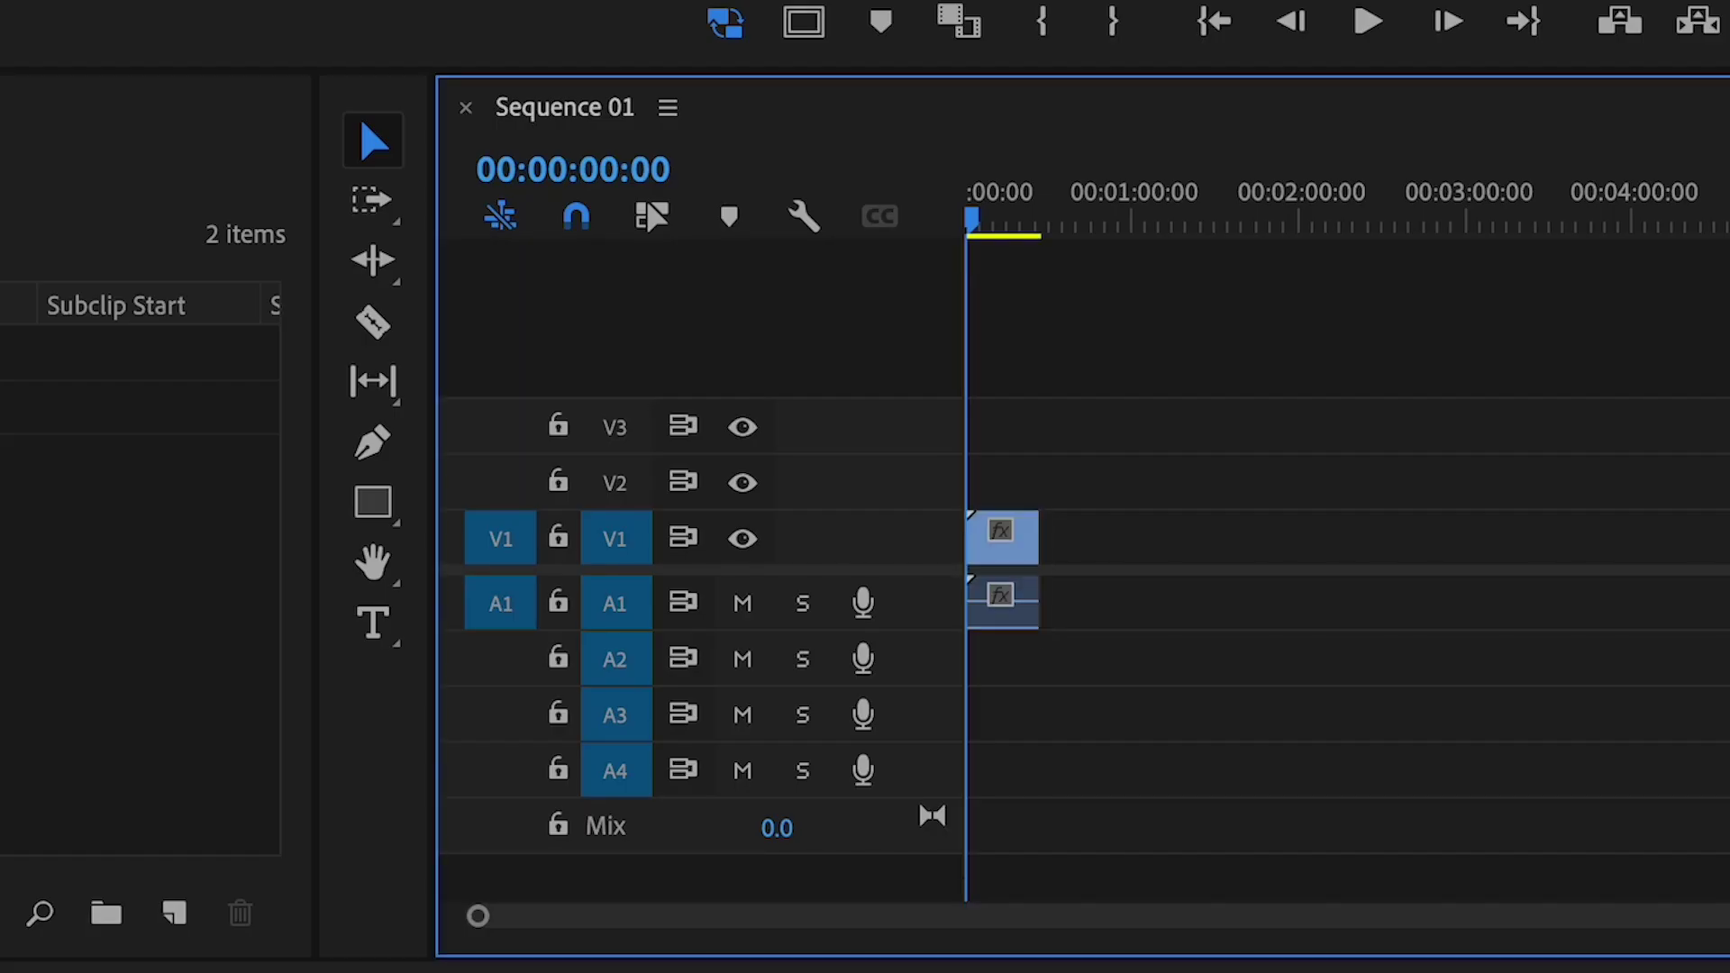
{"action": "key", "text": "space"}
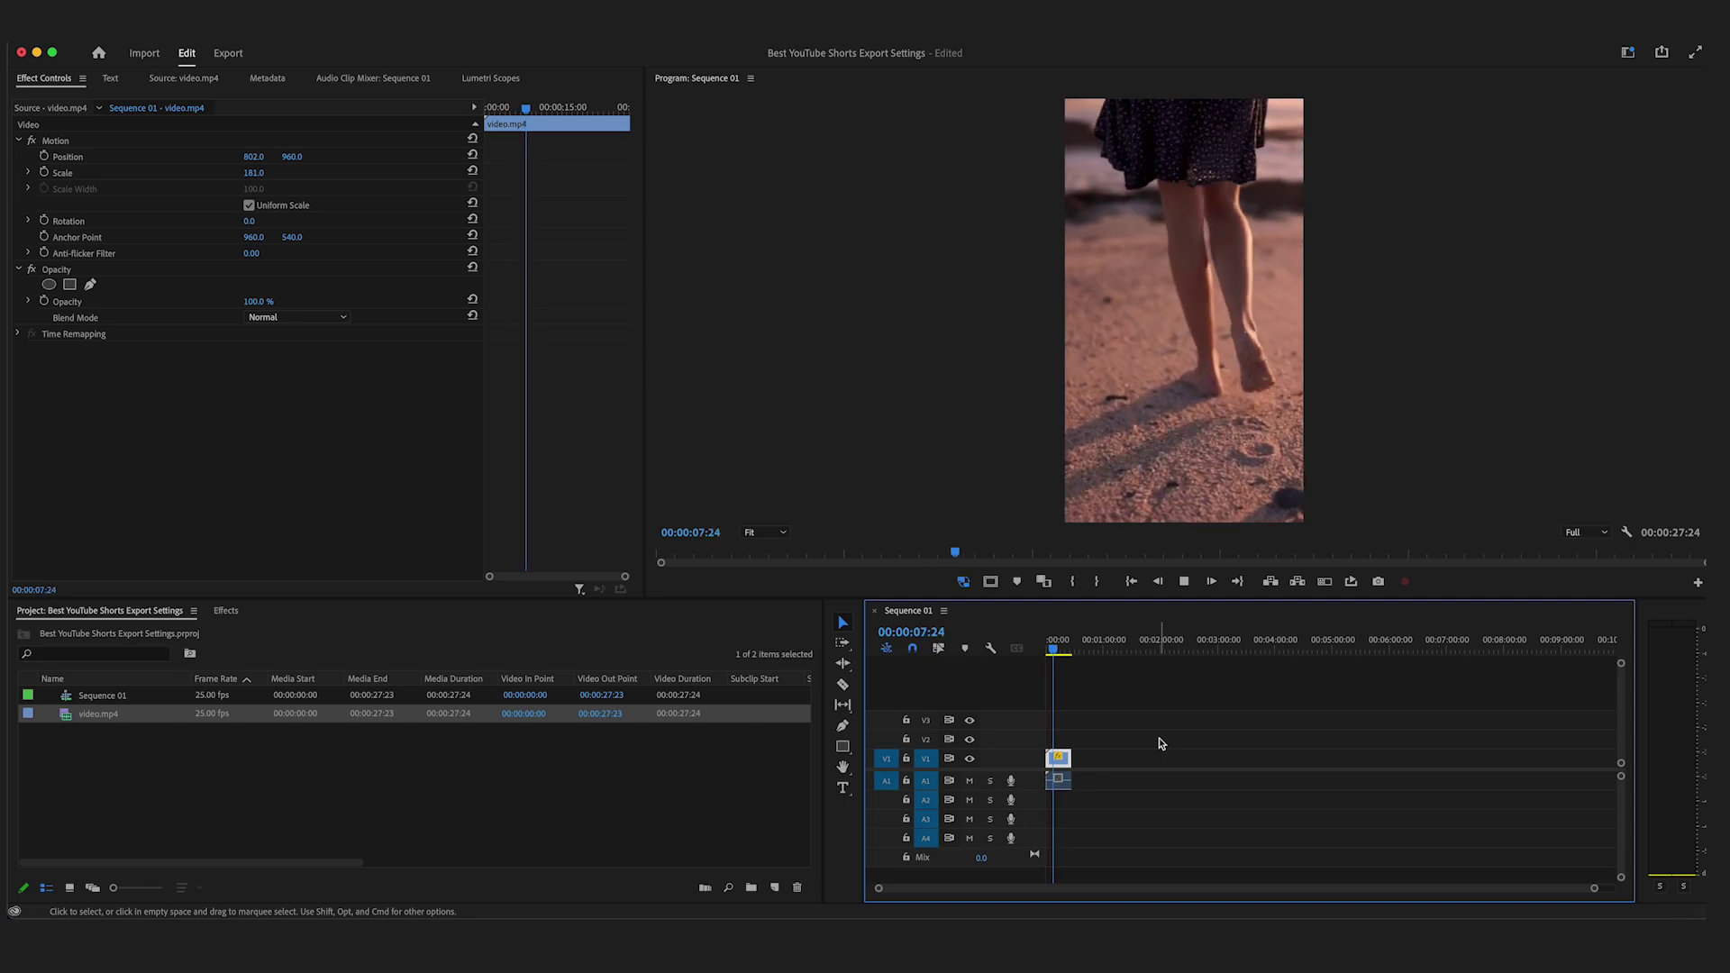
{"action": "key", "text": "space"}
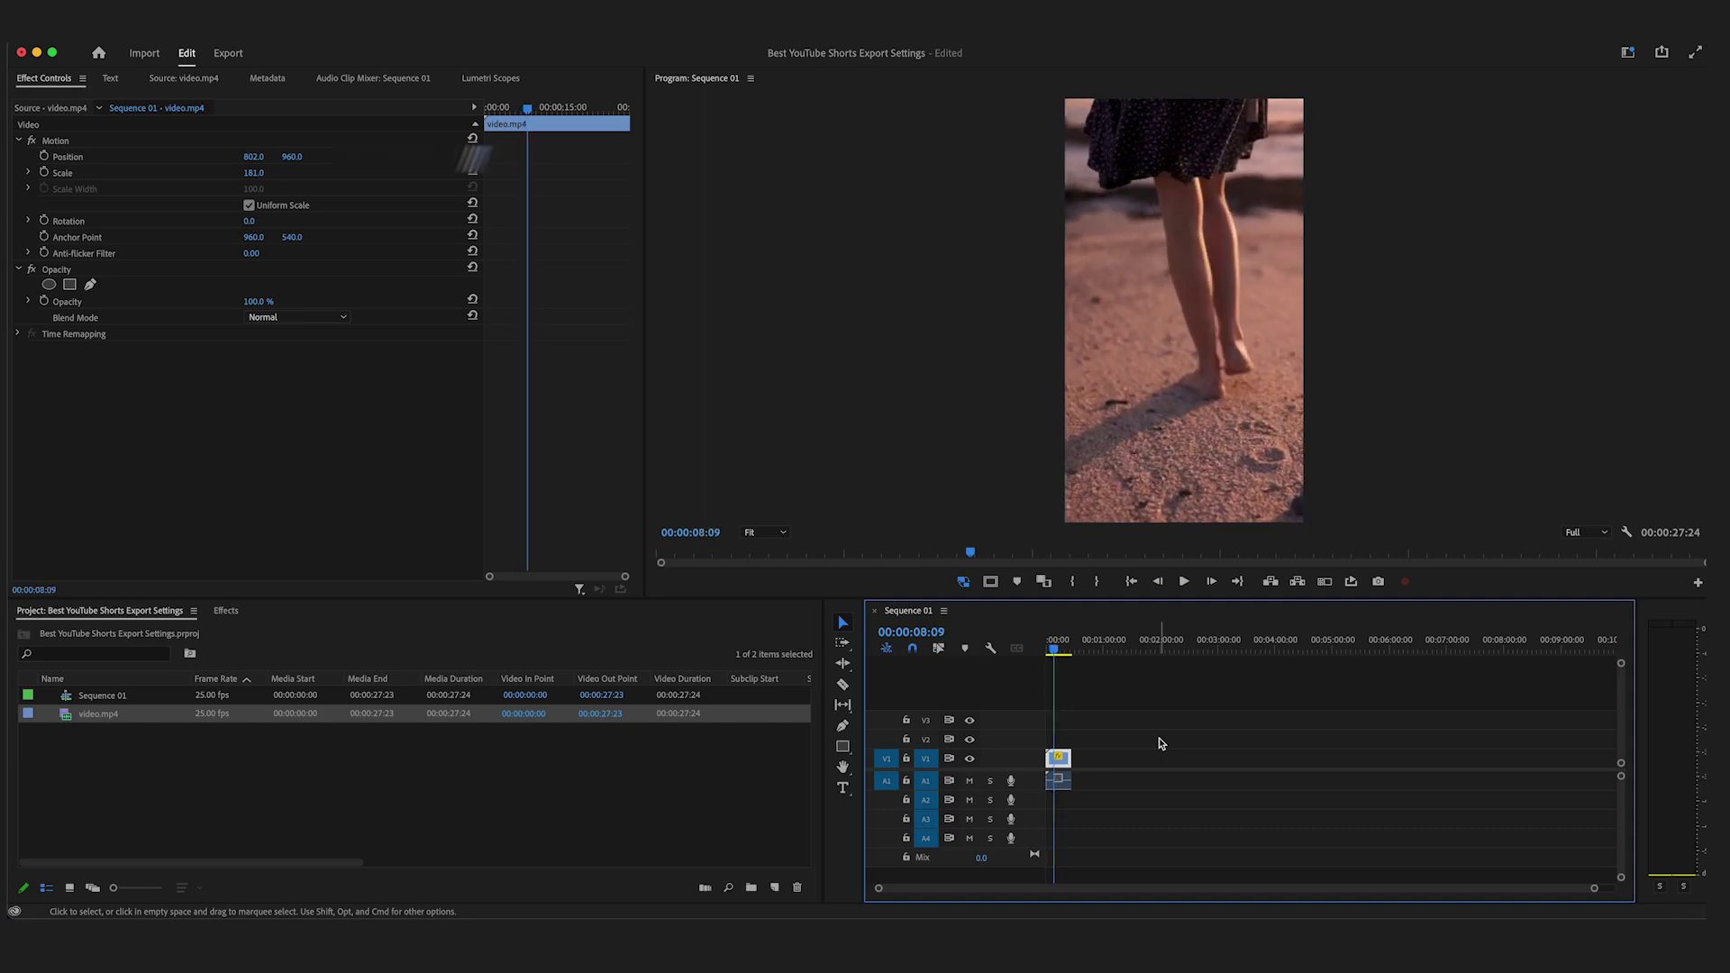
Step: On the Export page, keep Media File output enabled and name the file YouTubeShort
{"action": "left_click", "coordinate": [229, 53]}
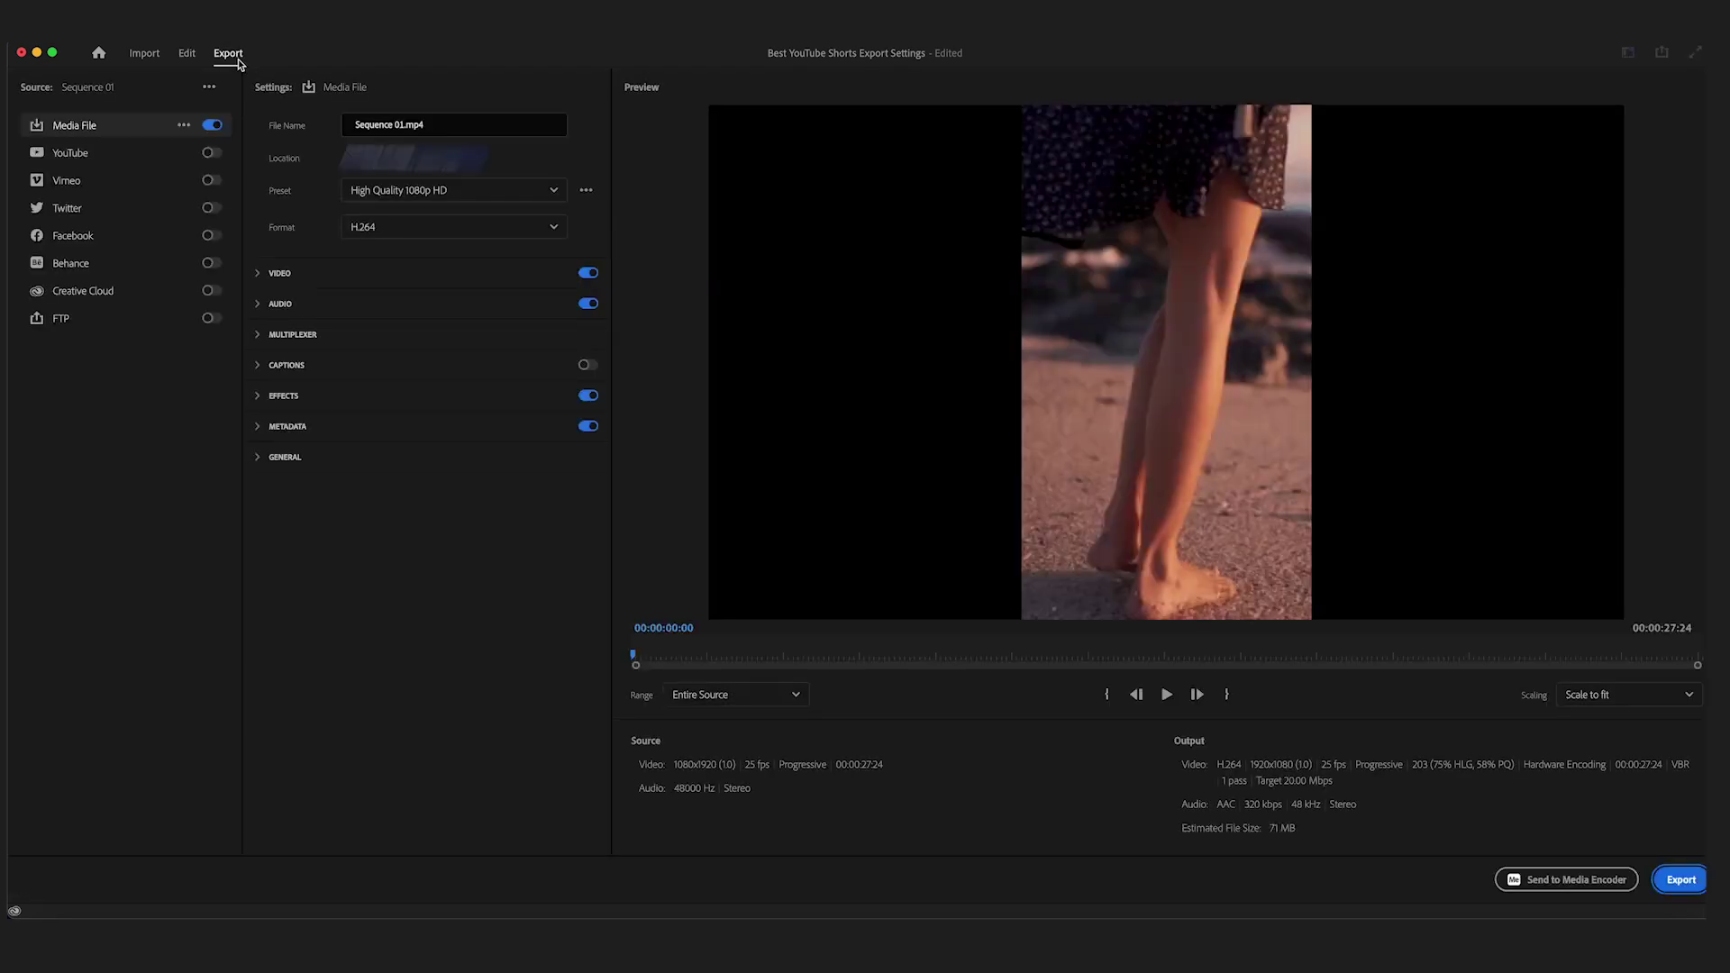
{"action": "left_click", "coordinate": [215, 126]}
{"action": "left_click", "coordinate": [212, 126]}
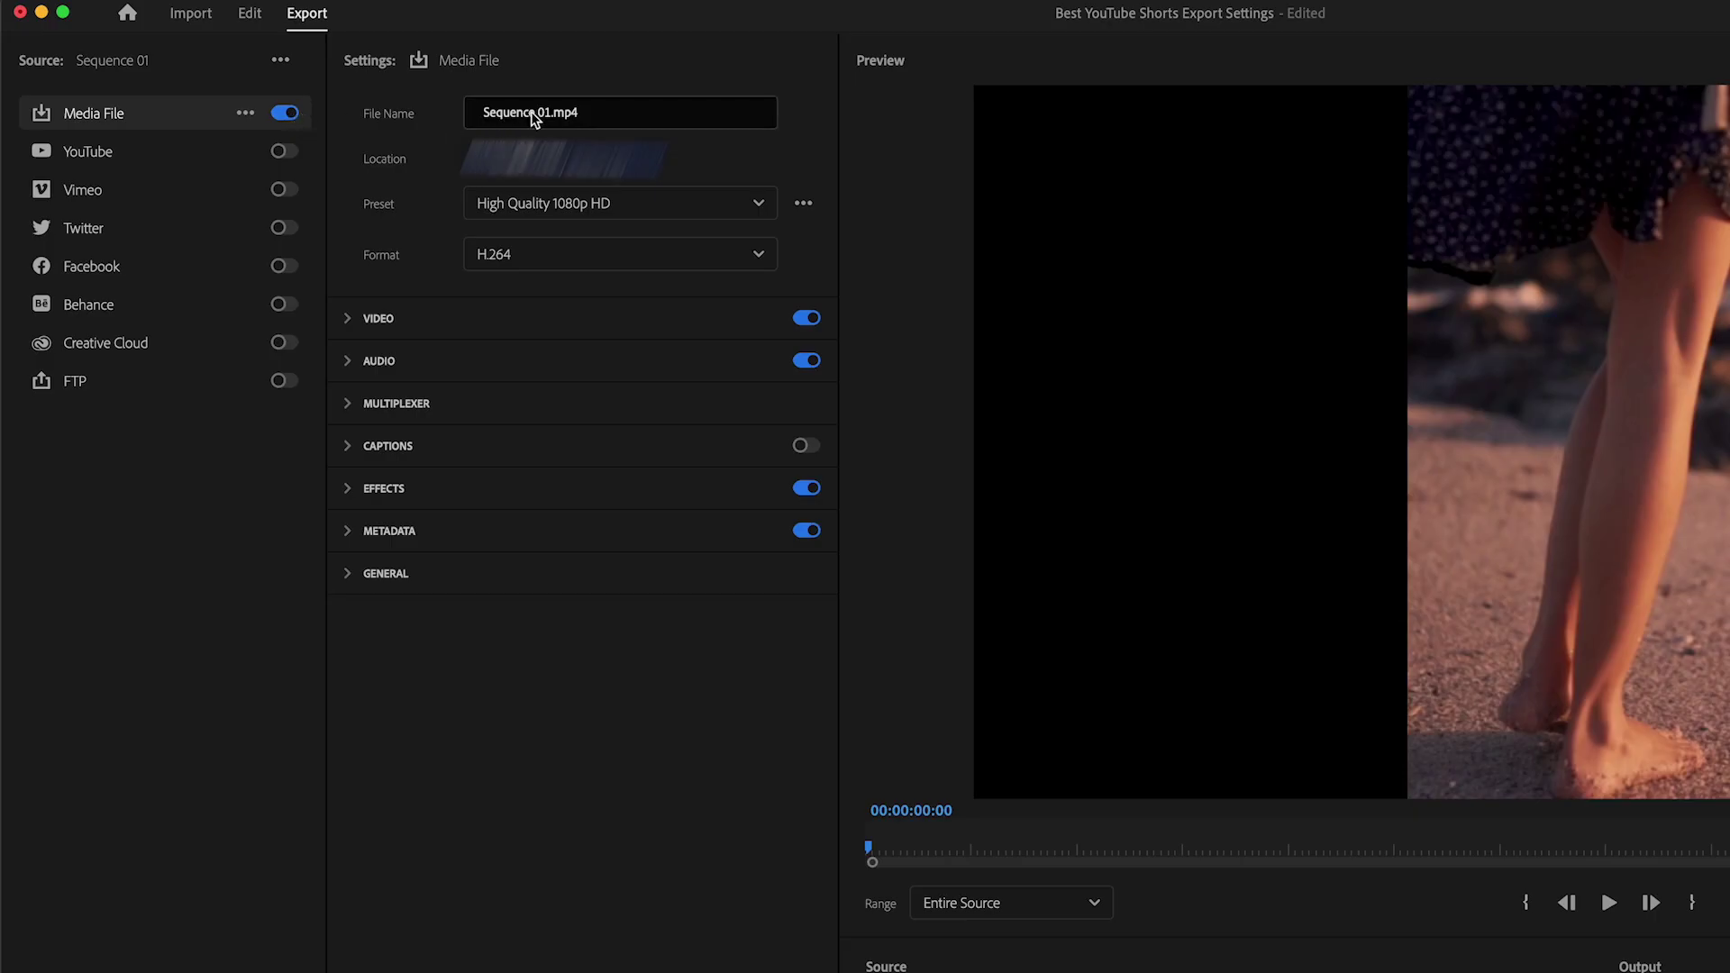
{"action": "left_click", "coordinate": [566, 114]}
{"action": "type", "text": "Y"}
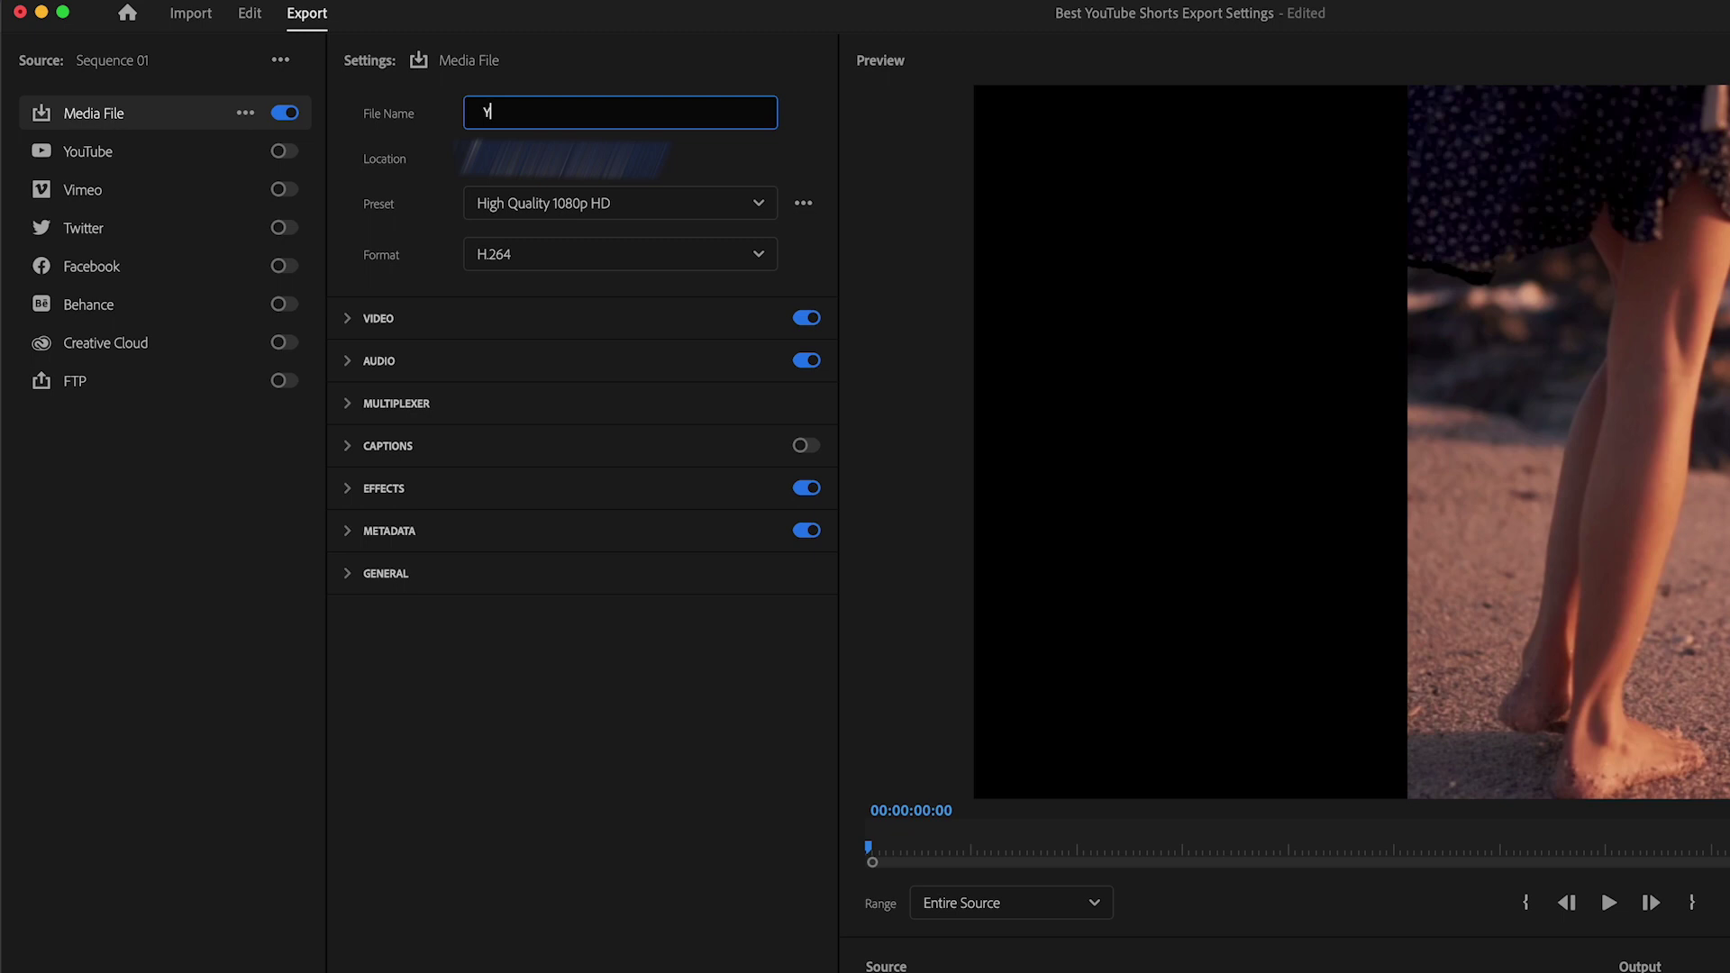
{"action": "type", "text": "ouTubeShort"}
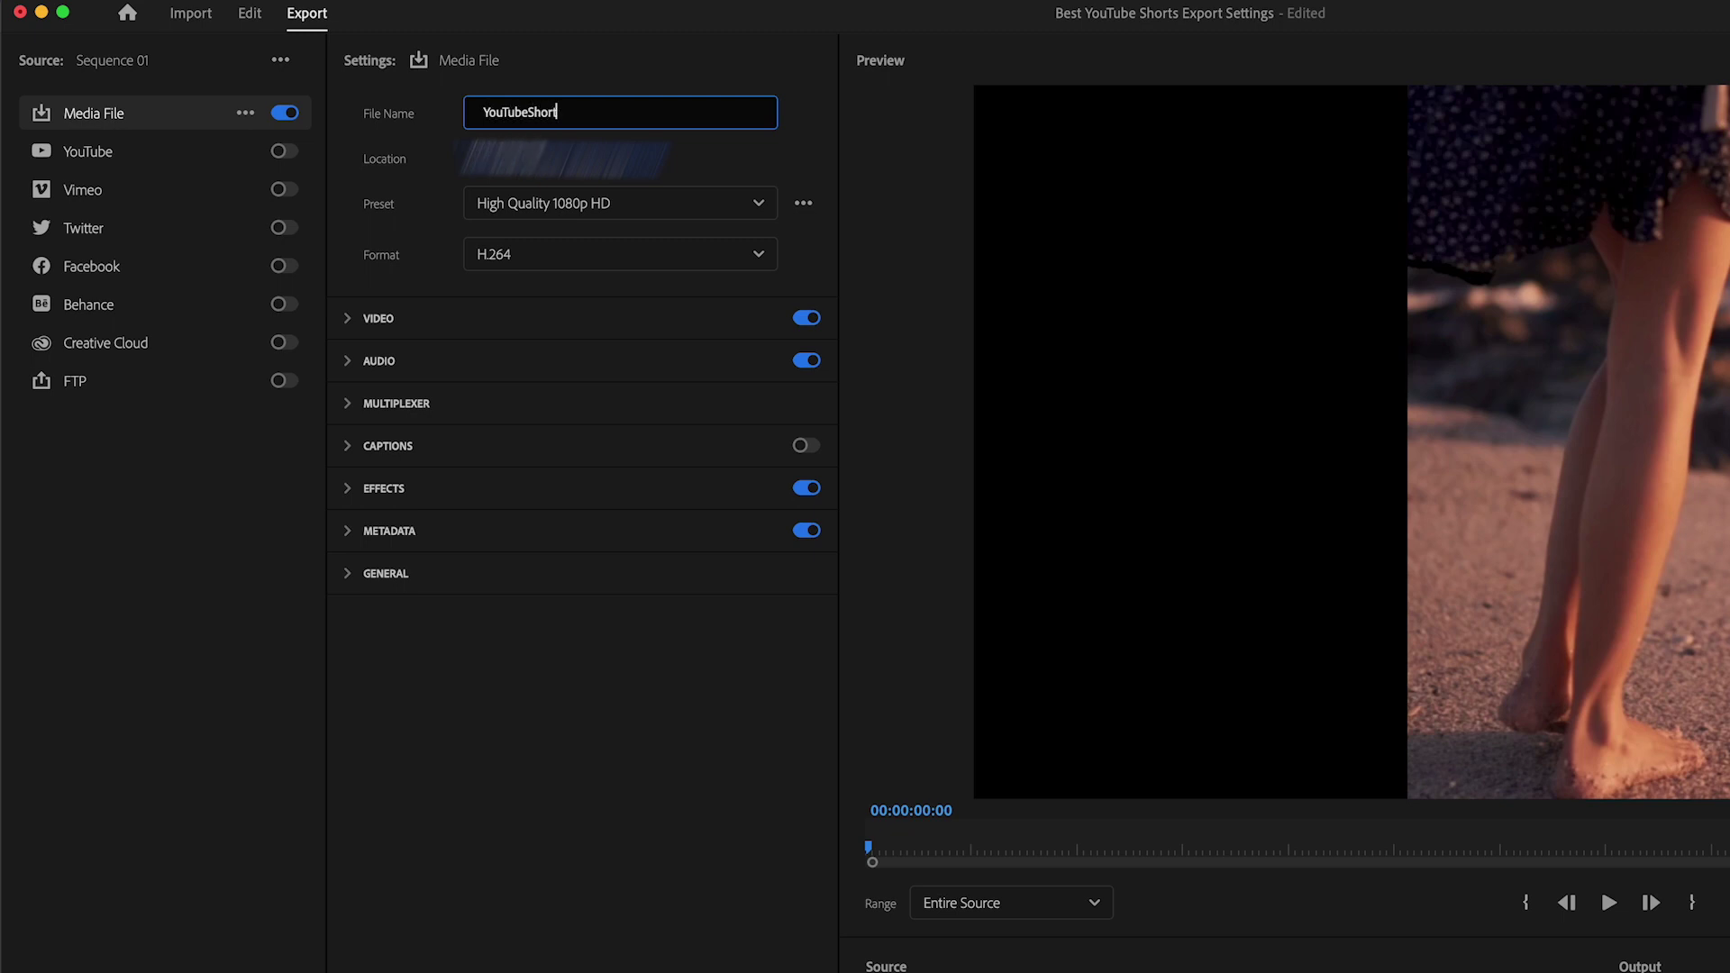
Step: Set the export location to the Desktop
{"action": "left_click", "coordinate": [565, 159]}
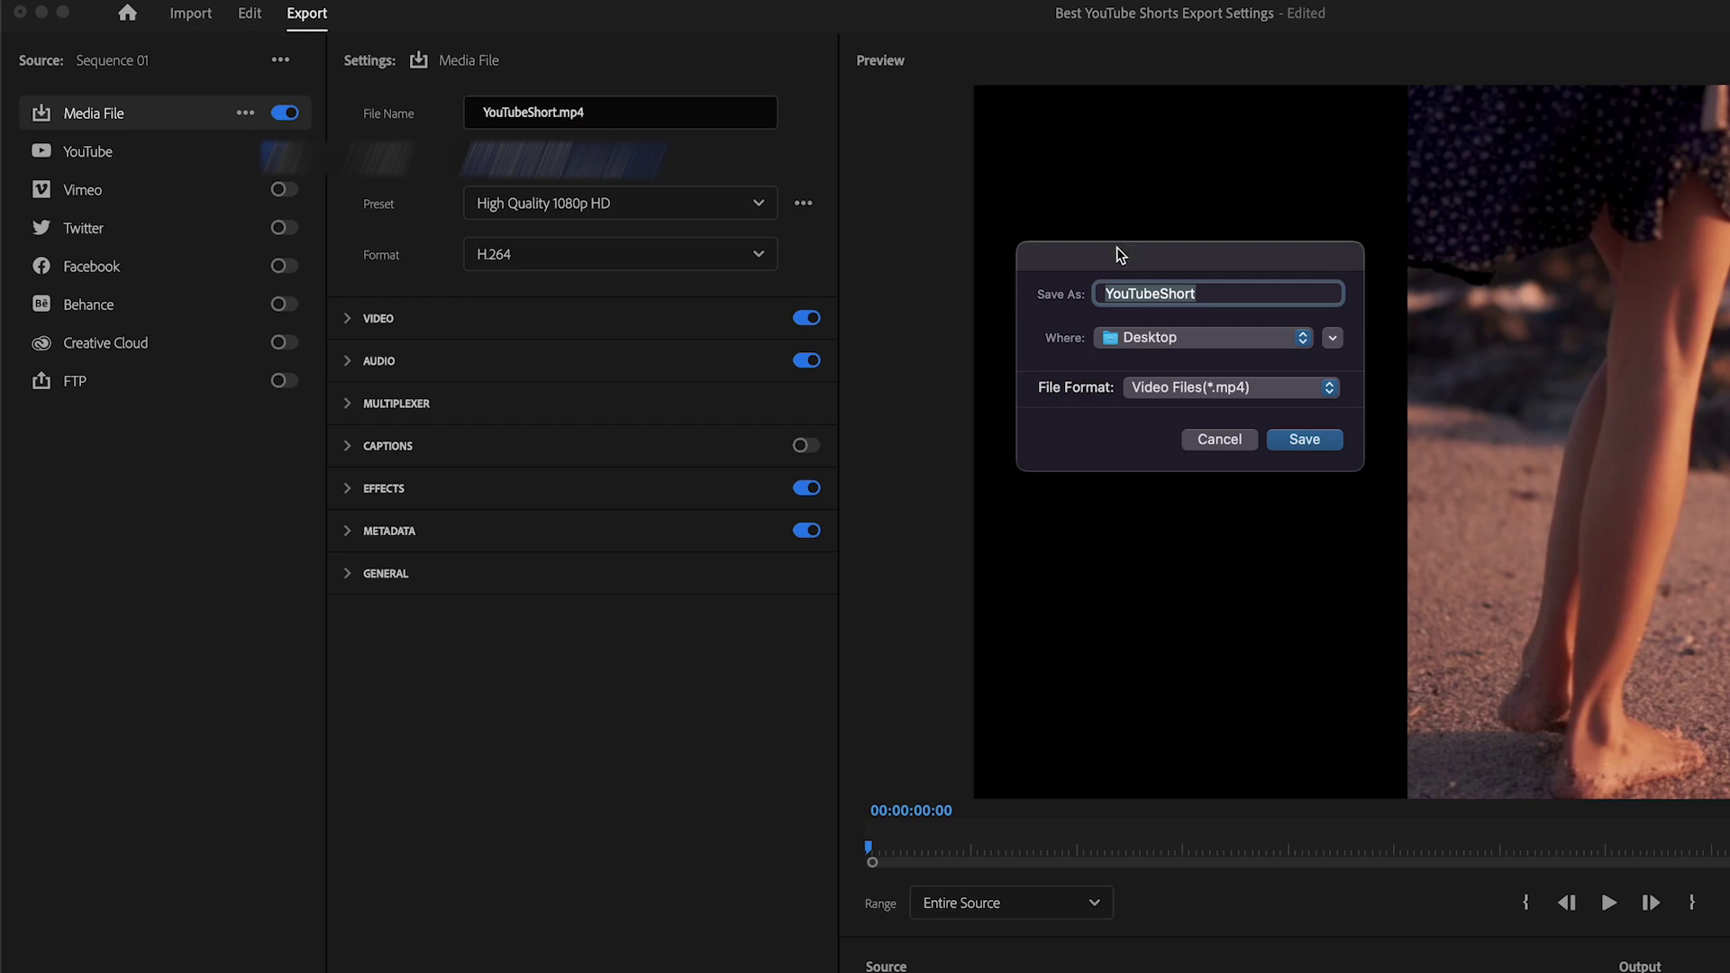
{"action": "left_click", "coordinate": [1225, 286]}
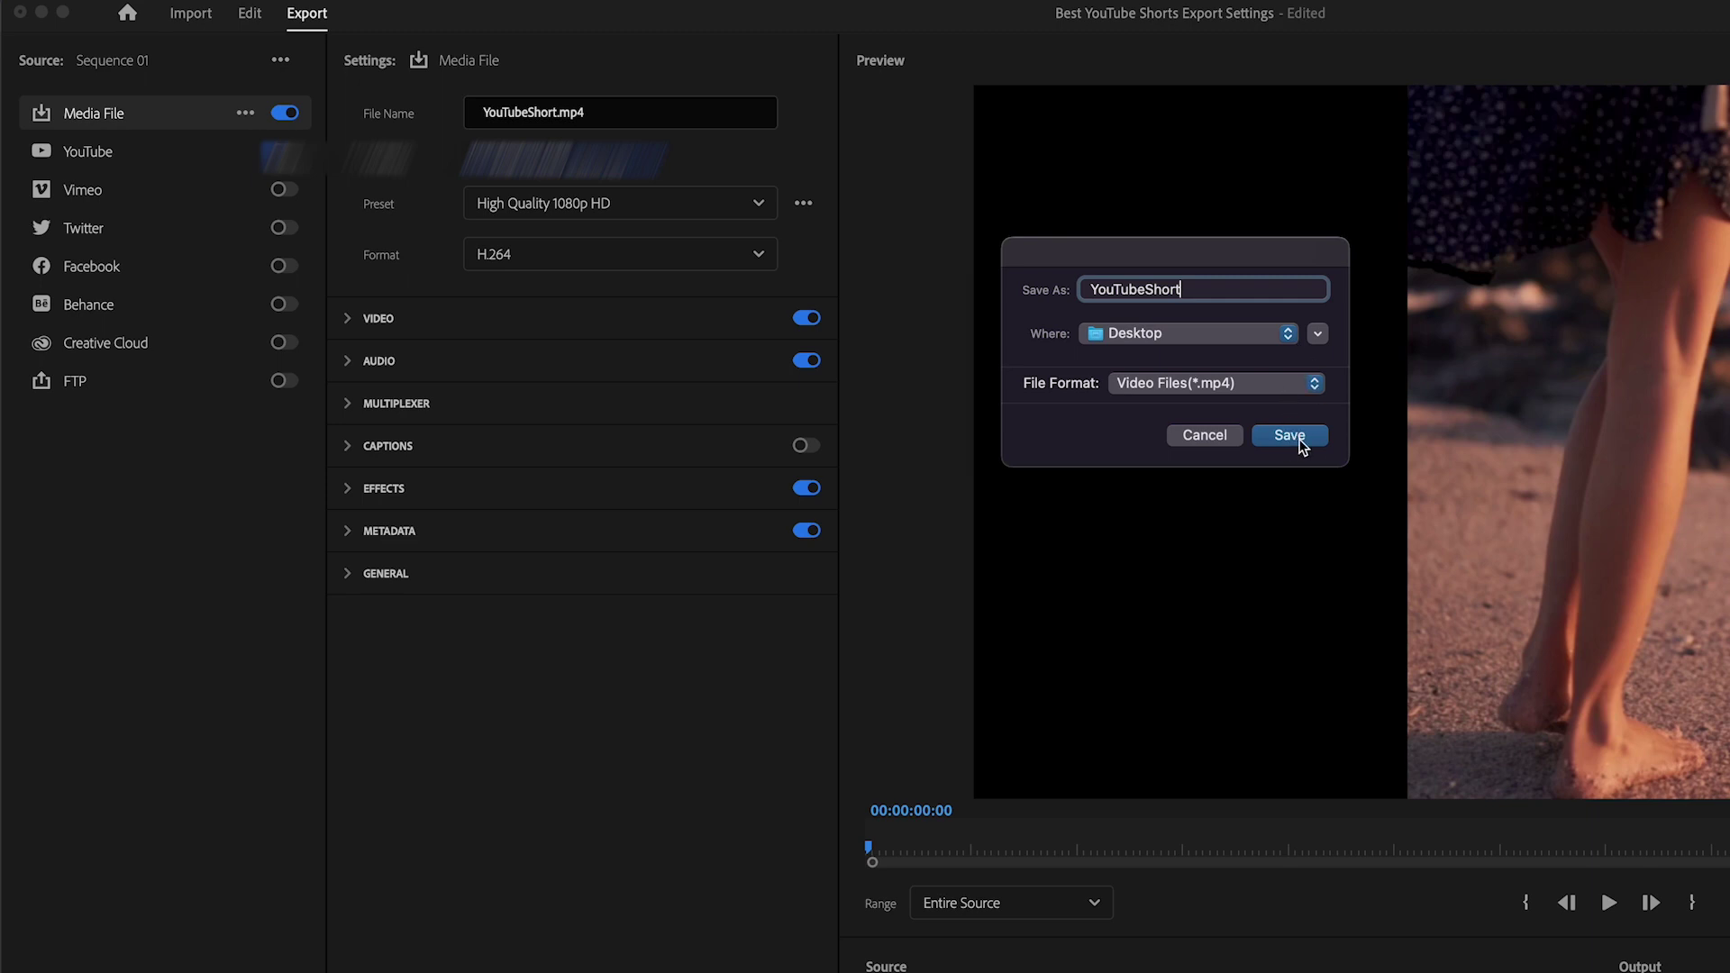
{"action": "left_click", "coordinate": [1300, 442]}
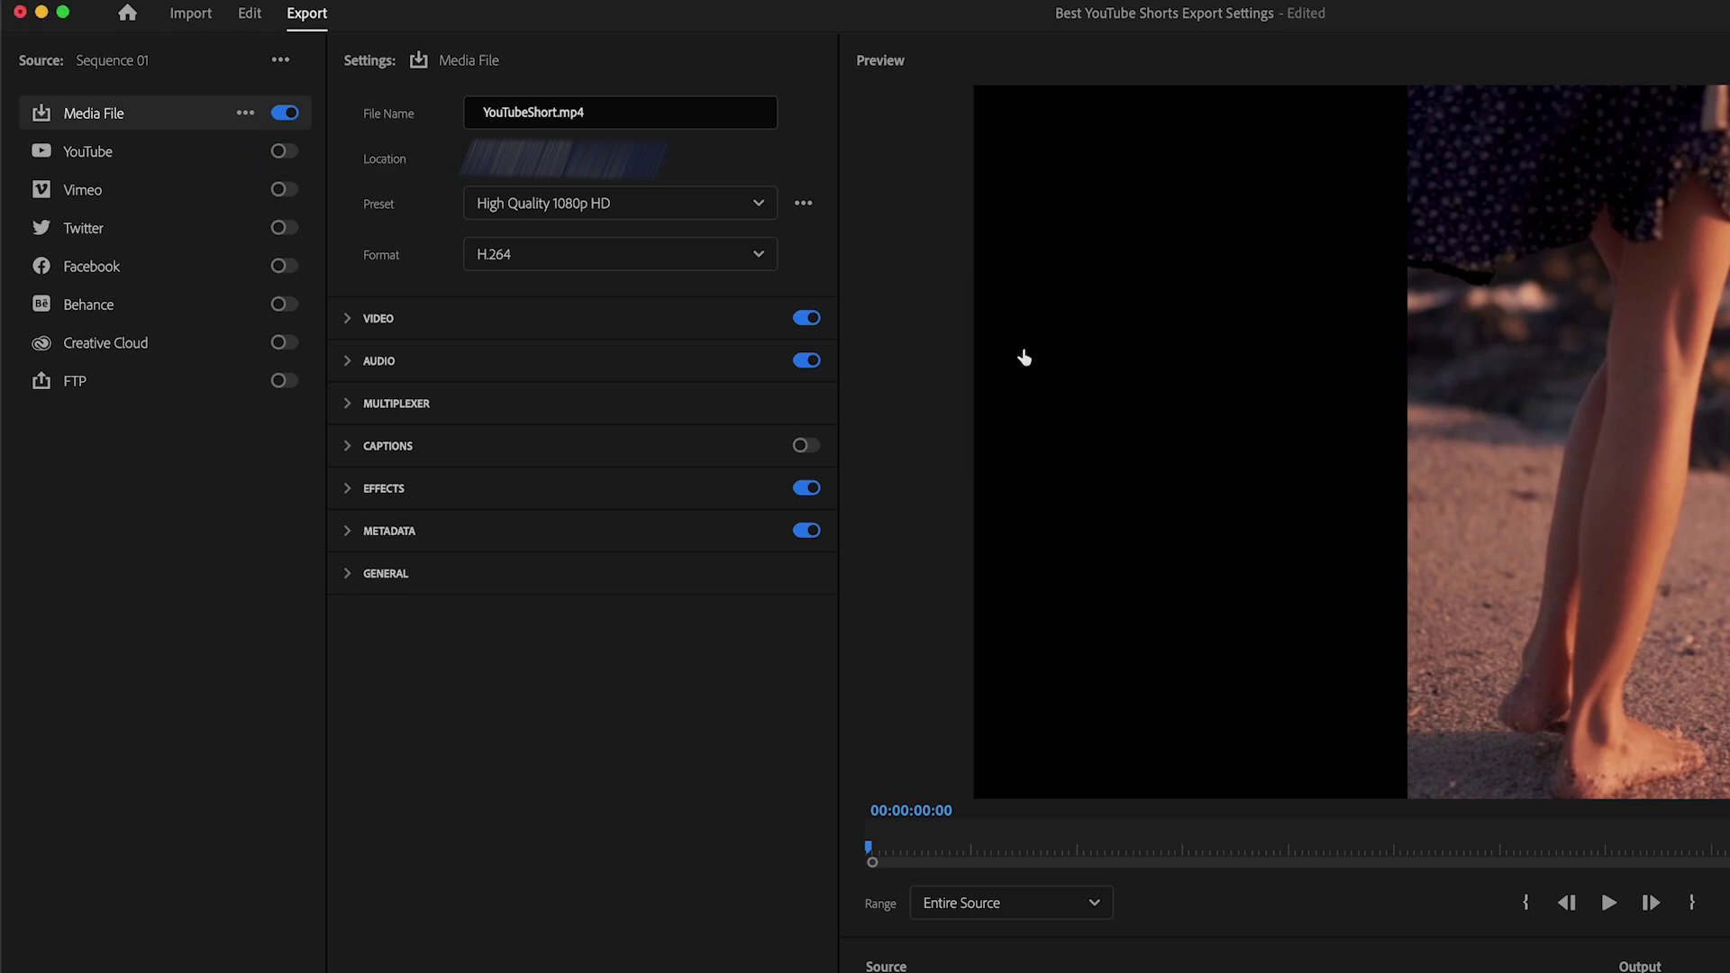
Step: Keep High Quality 1080p HD as the preset and toggle video export off and back on
{"action": "left_click", "coordinate": [698, 211]}
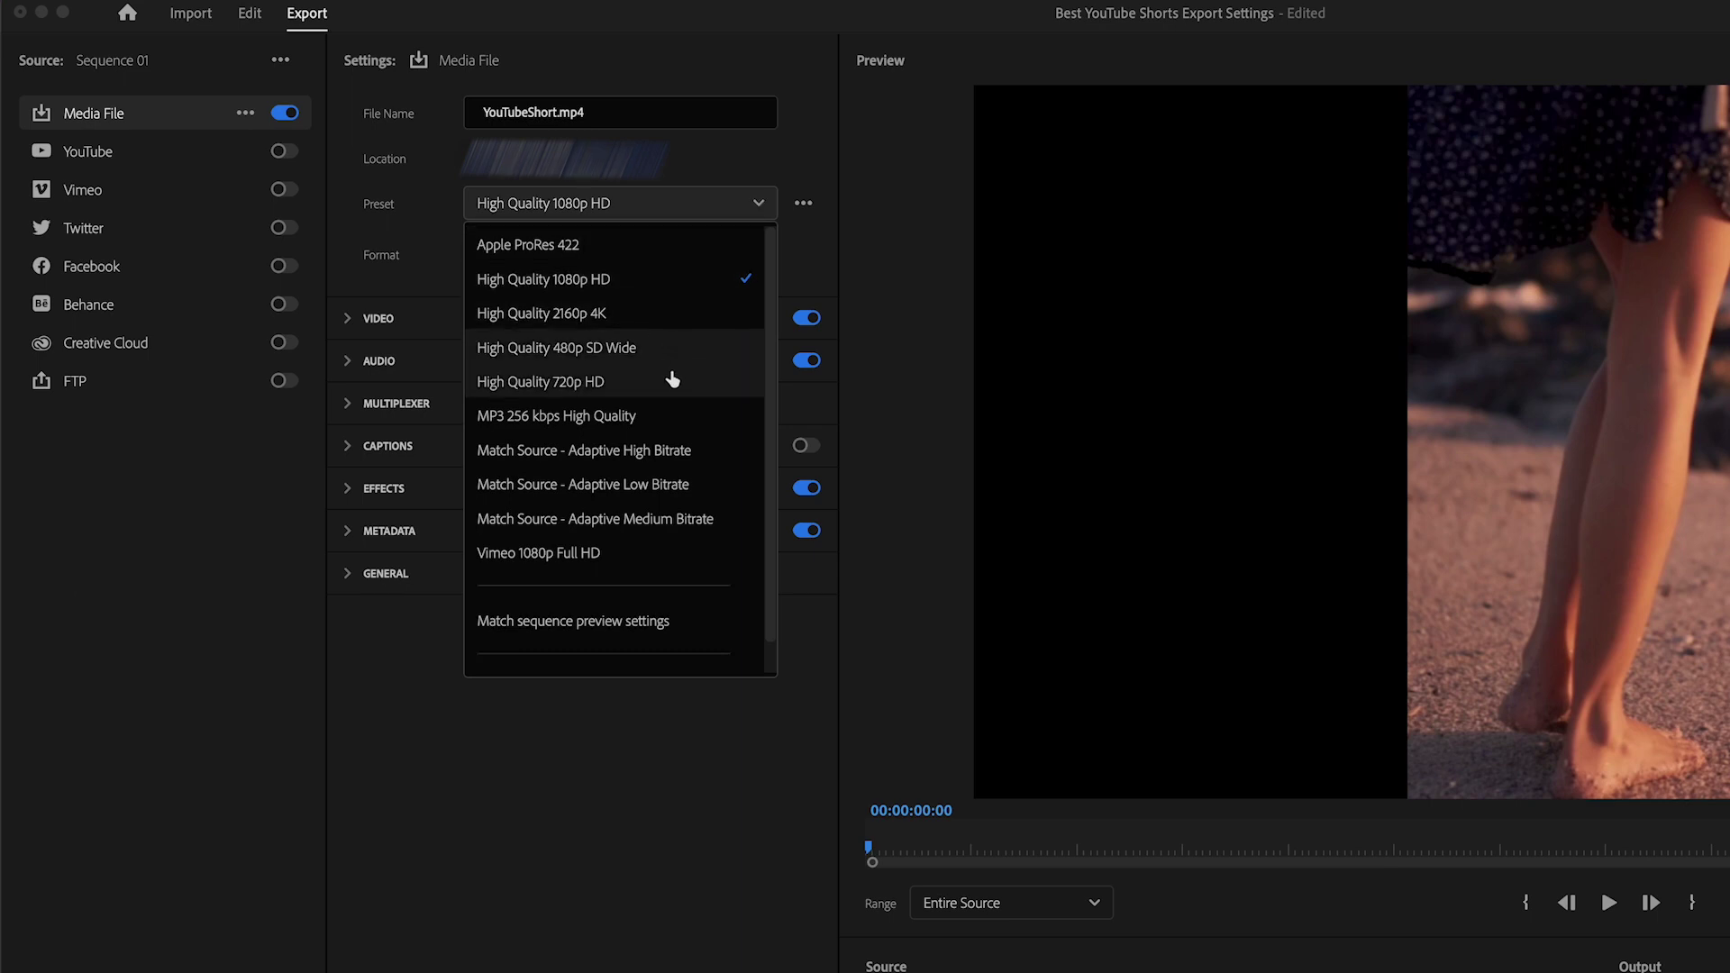
{"action": "scroll", "coordinate": [690, 521], "scroll_direction": "down", "scroll_amount": 1}
{"action": "scroll", "coordinate": [691, 521], "scroll_direction": "up", "scroll_amount": 1}
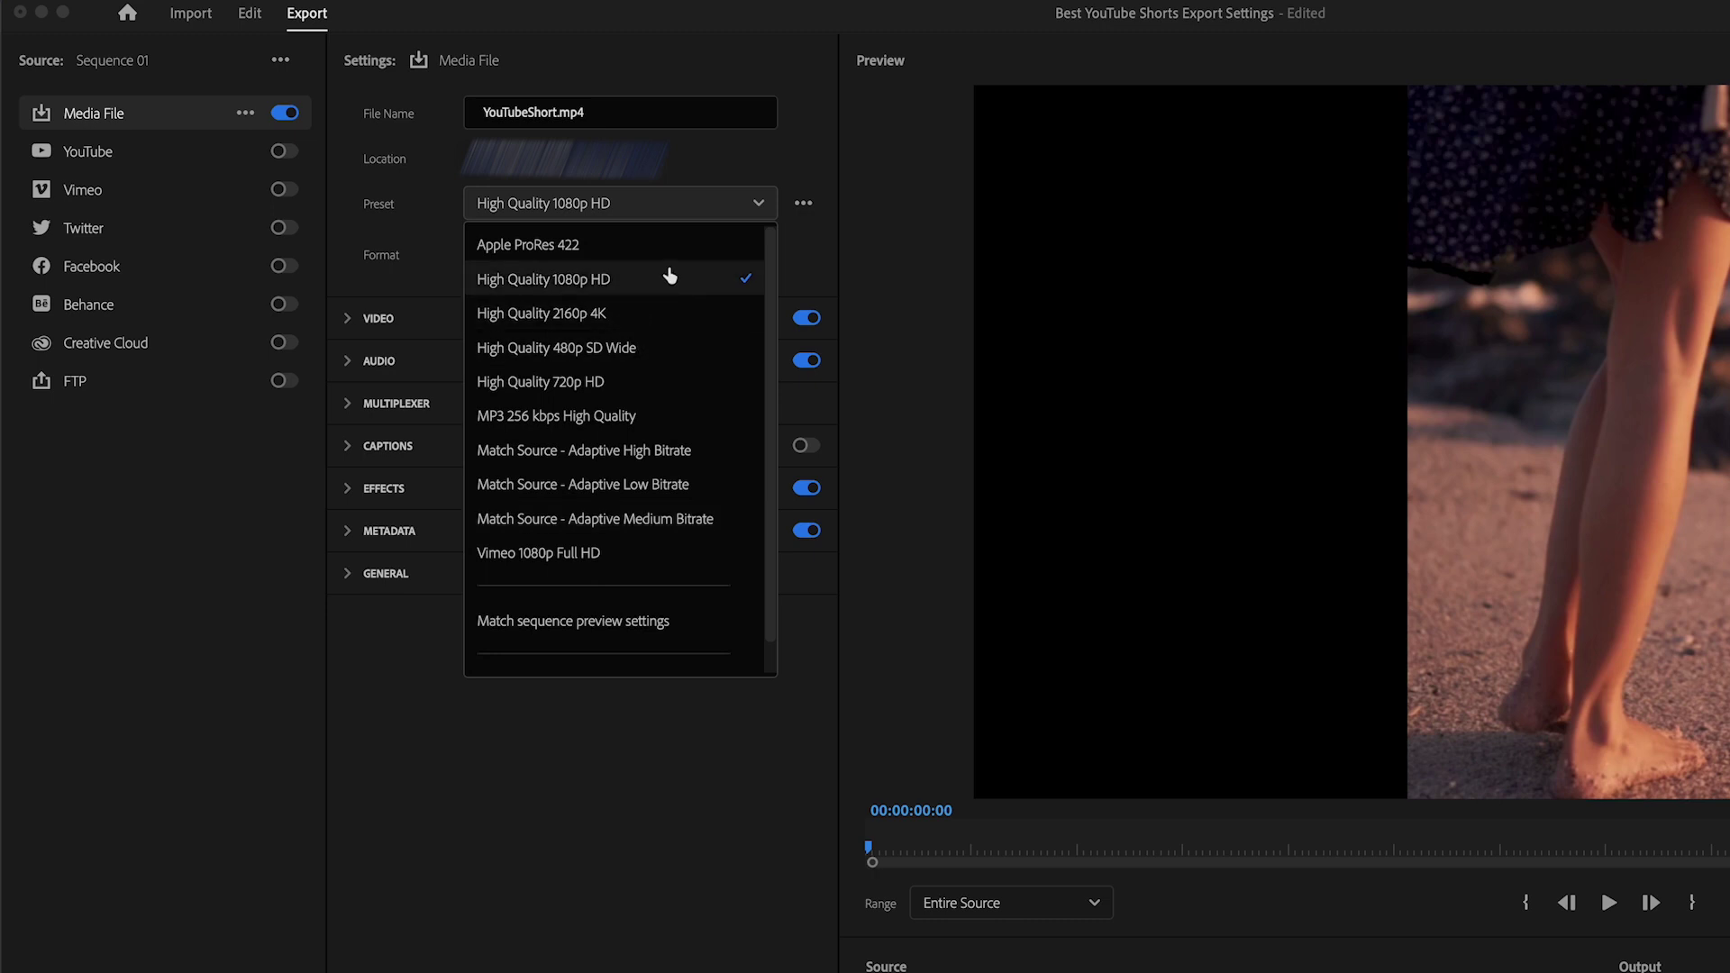
{"action": "left_click", "coordinate": [670, 275]}
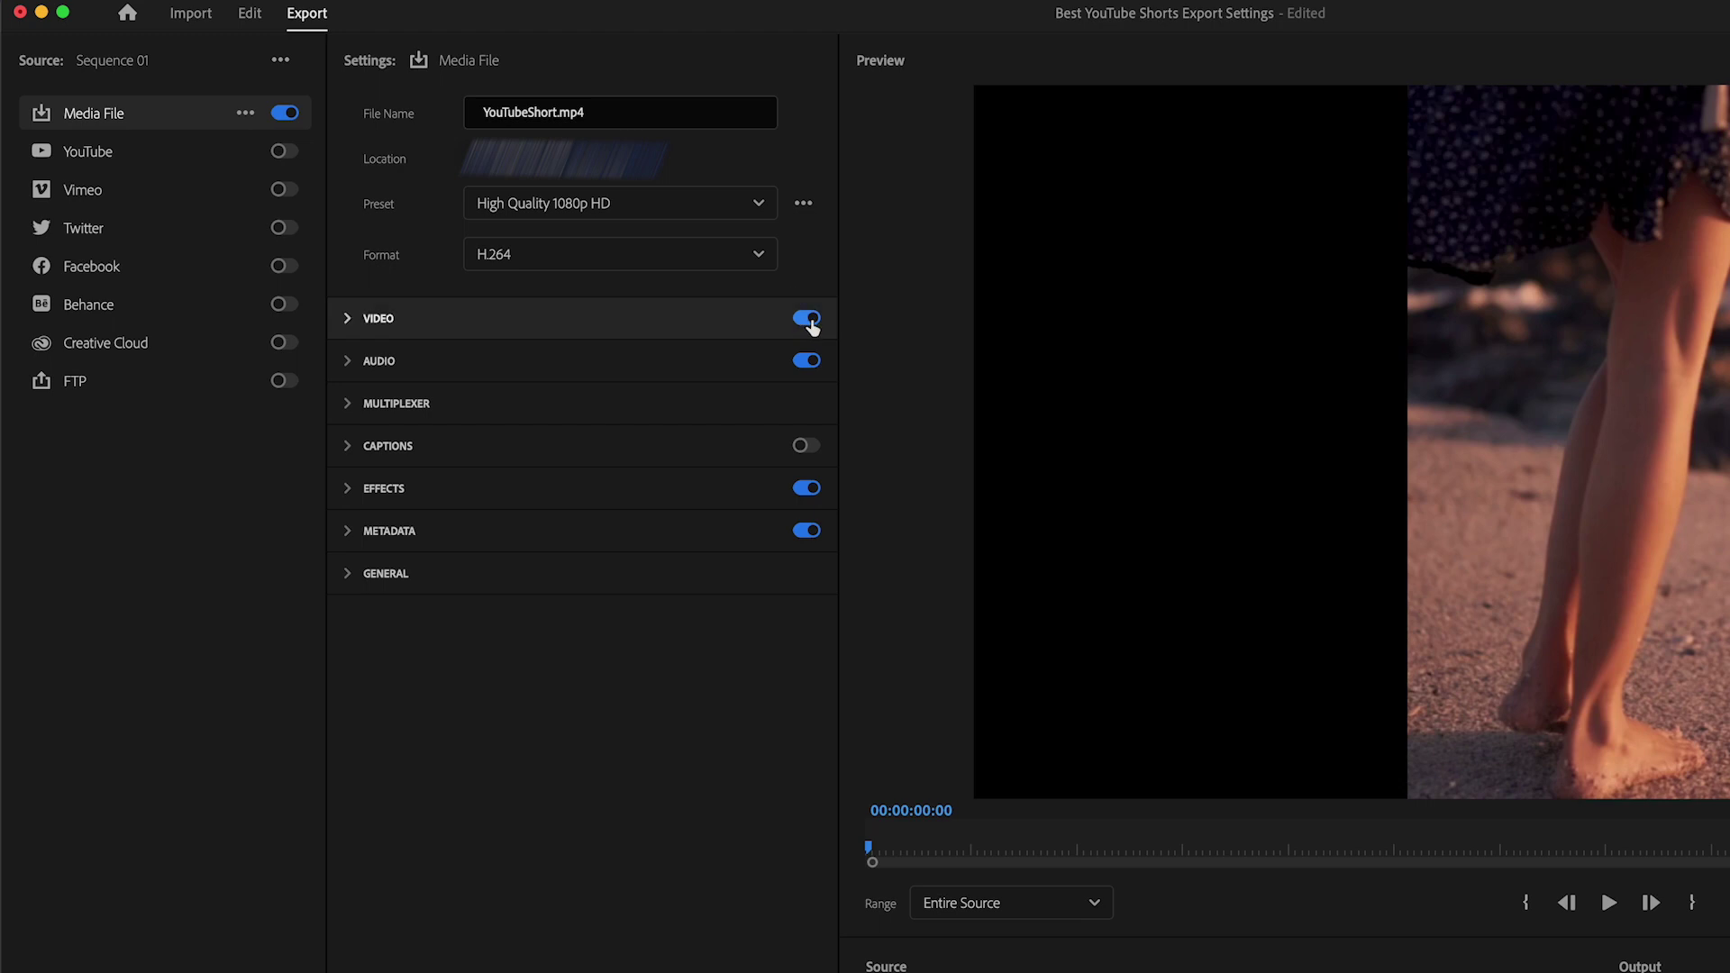
{"action": "left_click", "coordinate": [809, 321]}
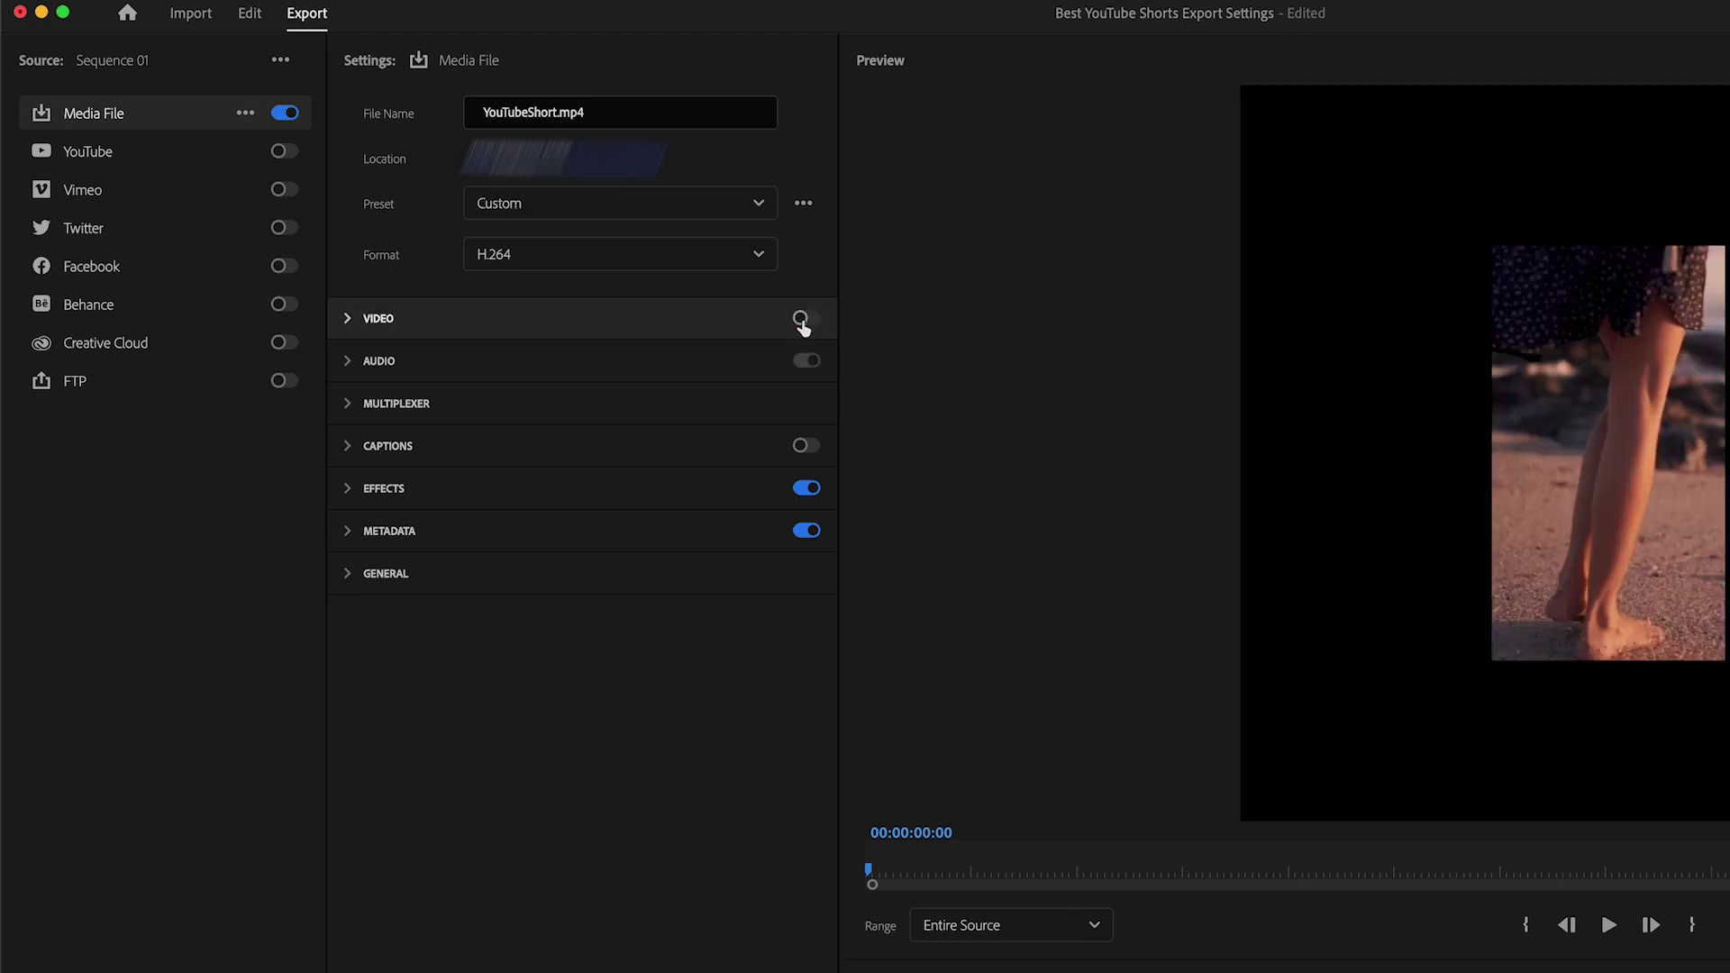
{"action": "left_click", "coordinate": [804, 321]}
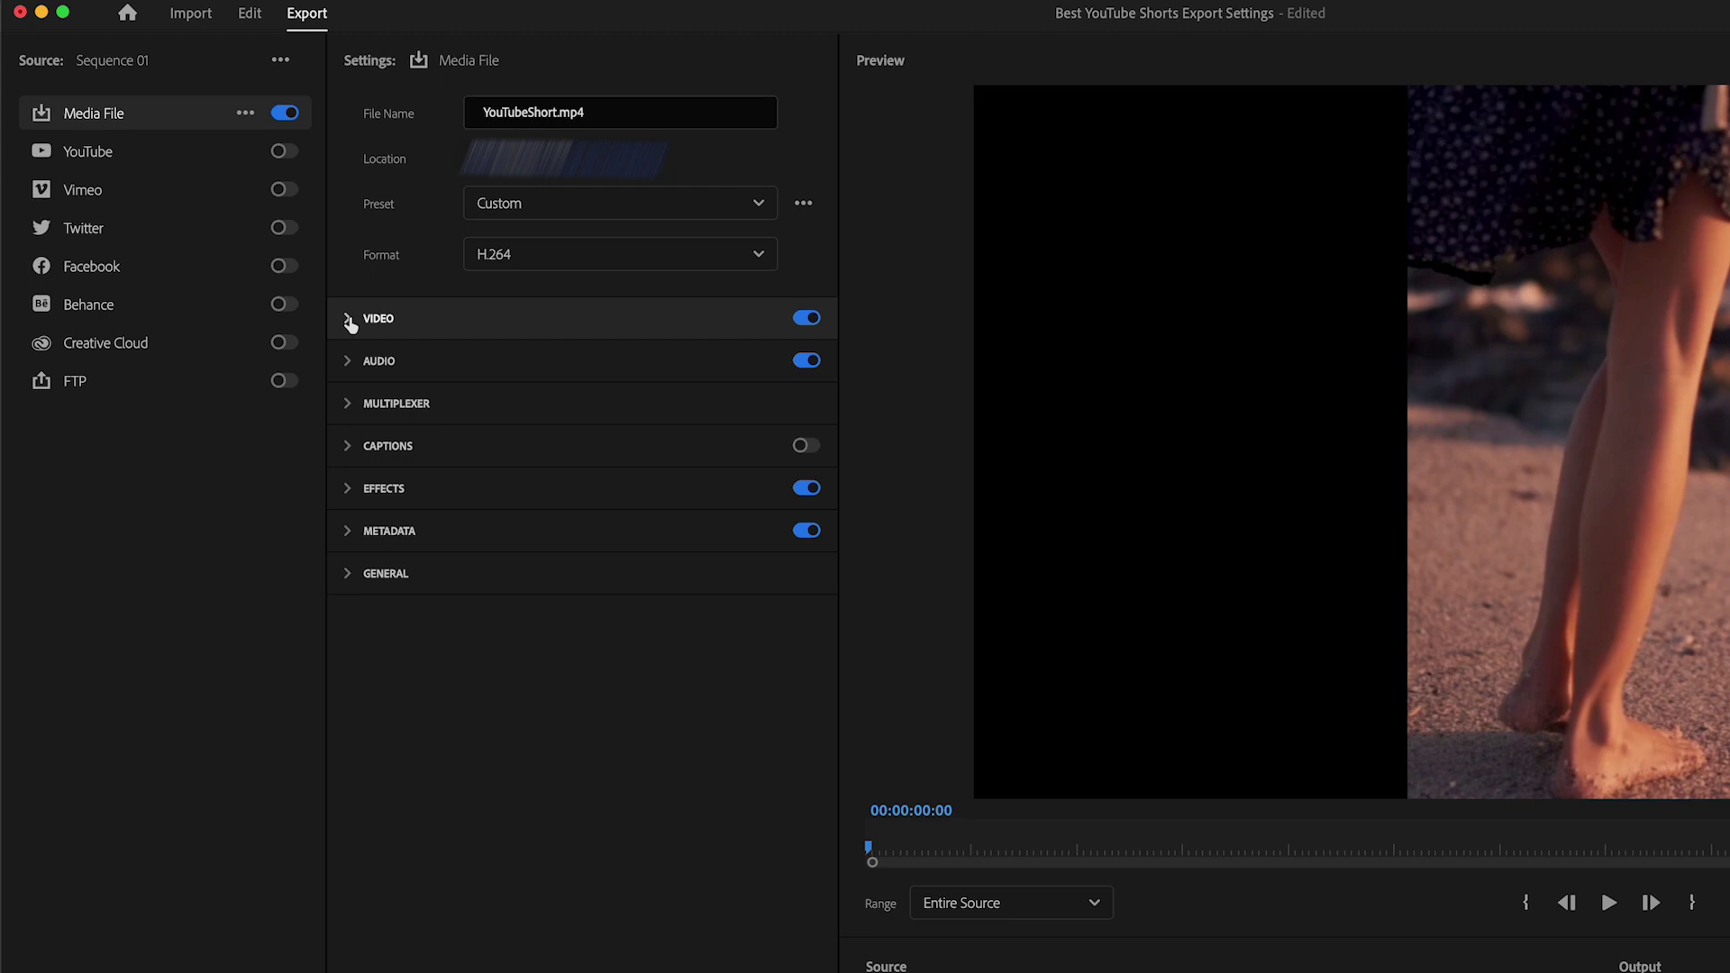
Step: Set a custom export frame size of 1080 × 1920 with width and height unlinked, matched to source
{"action": "left_click", "coordinate": [348, 321]}
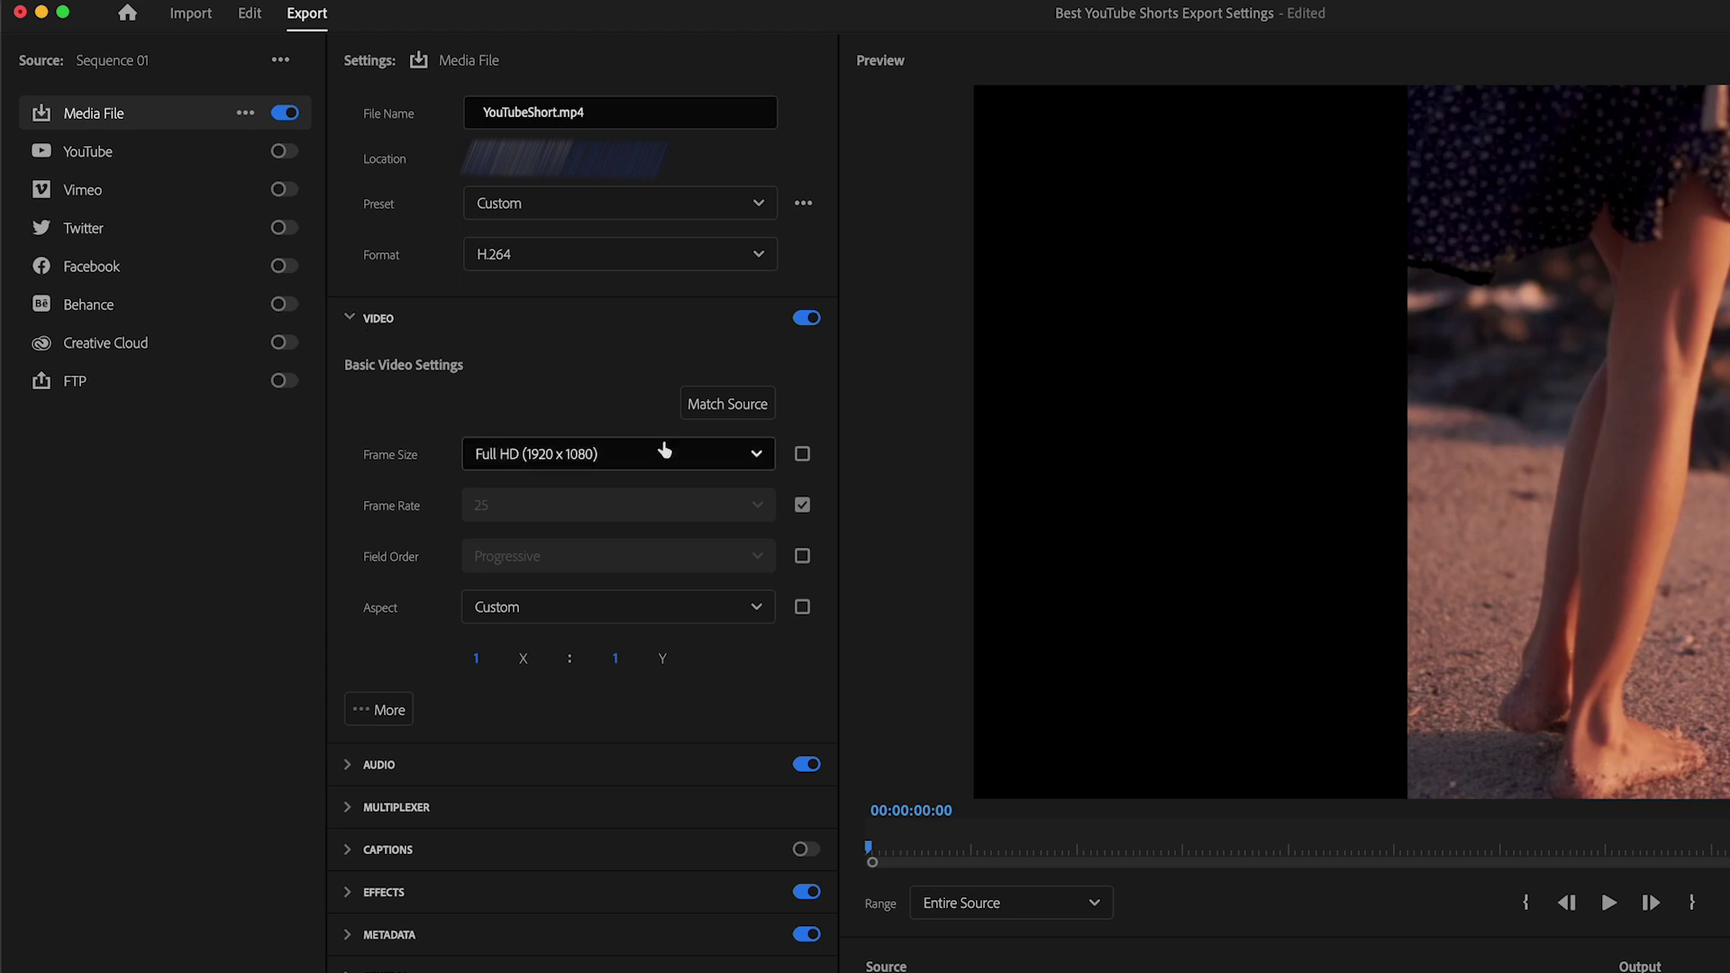
{"action": "left_click", "coordinate": [694, 462]}
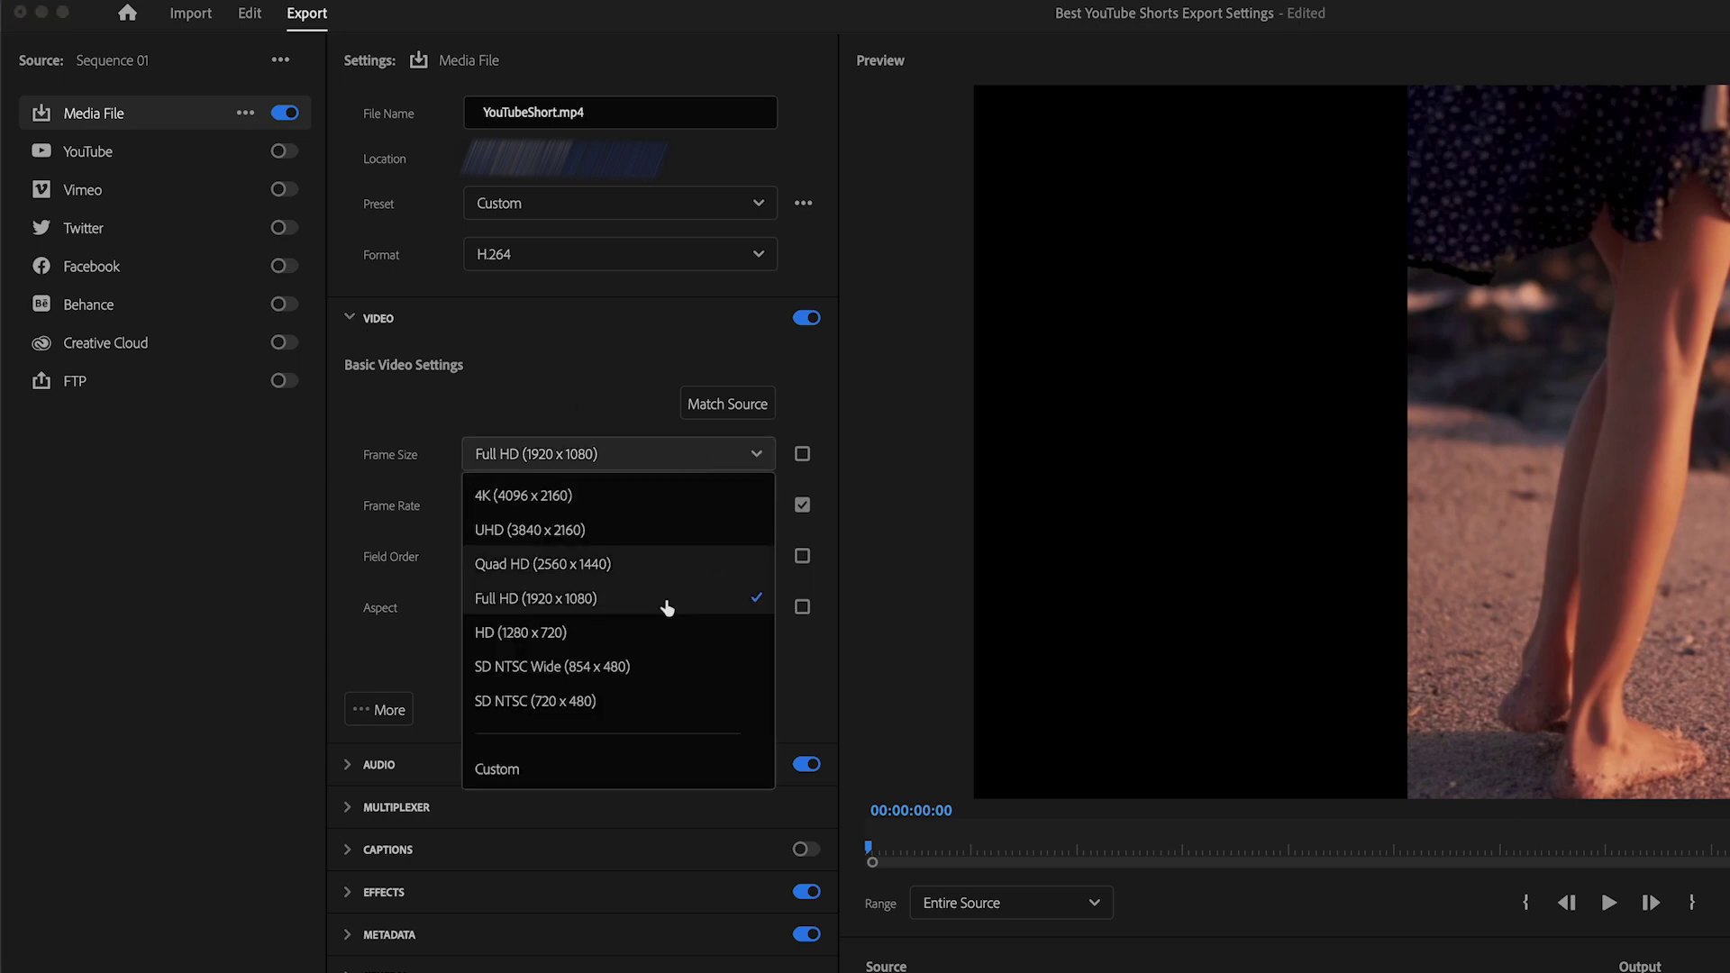
{"action": "left_click", "coordinate": [689, 773]}
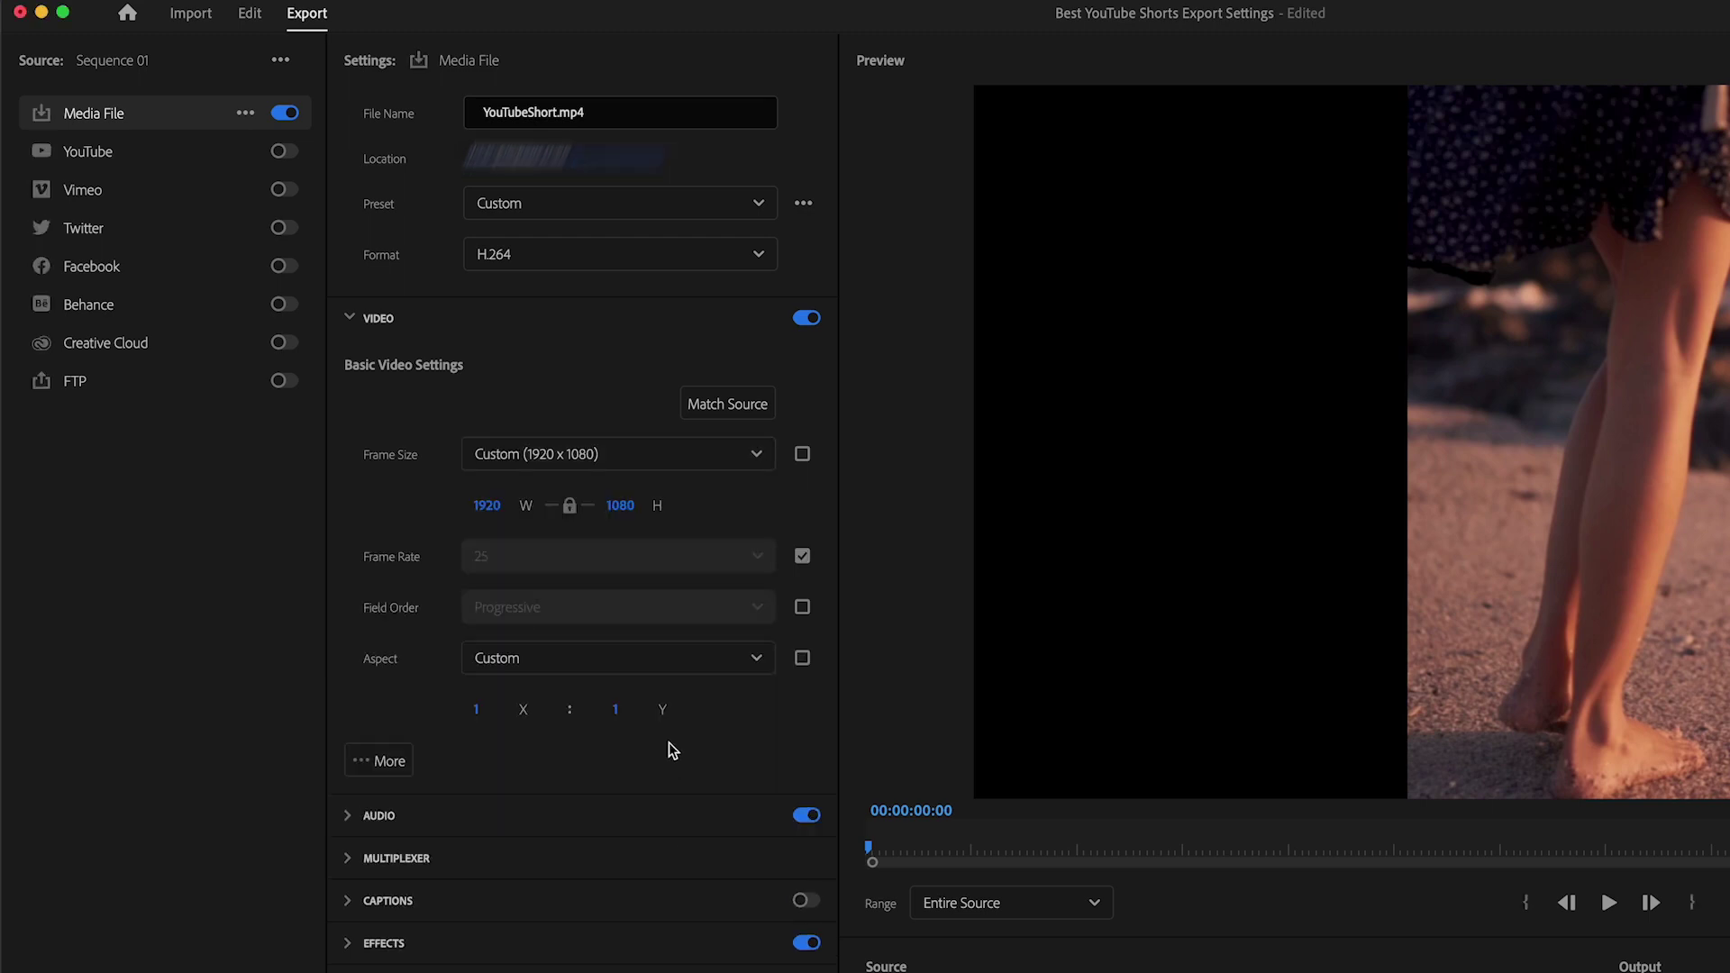
{"action": "left_click", "coordinate": [568, 507]}
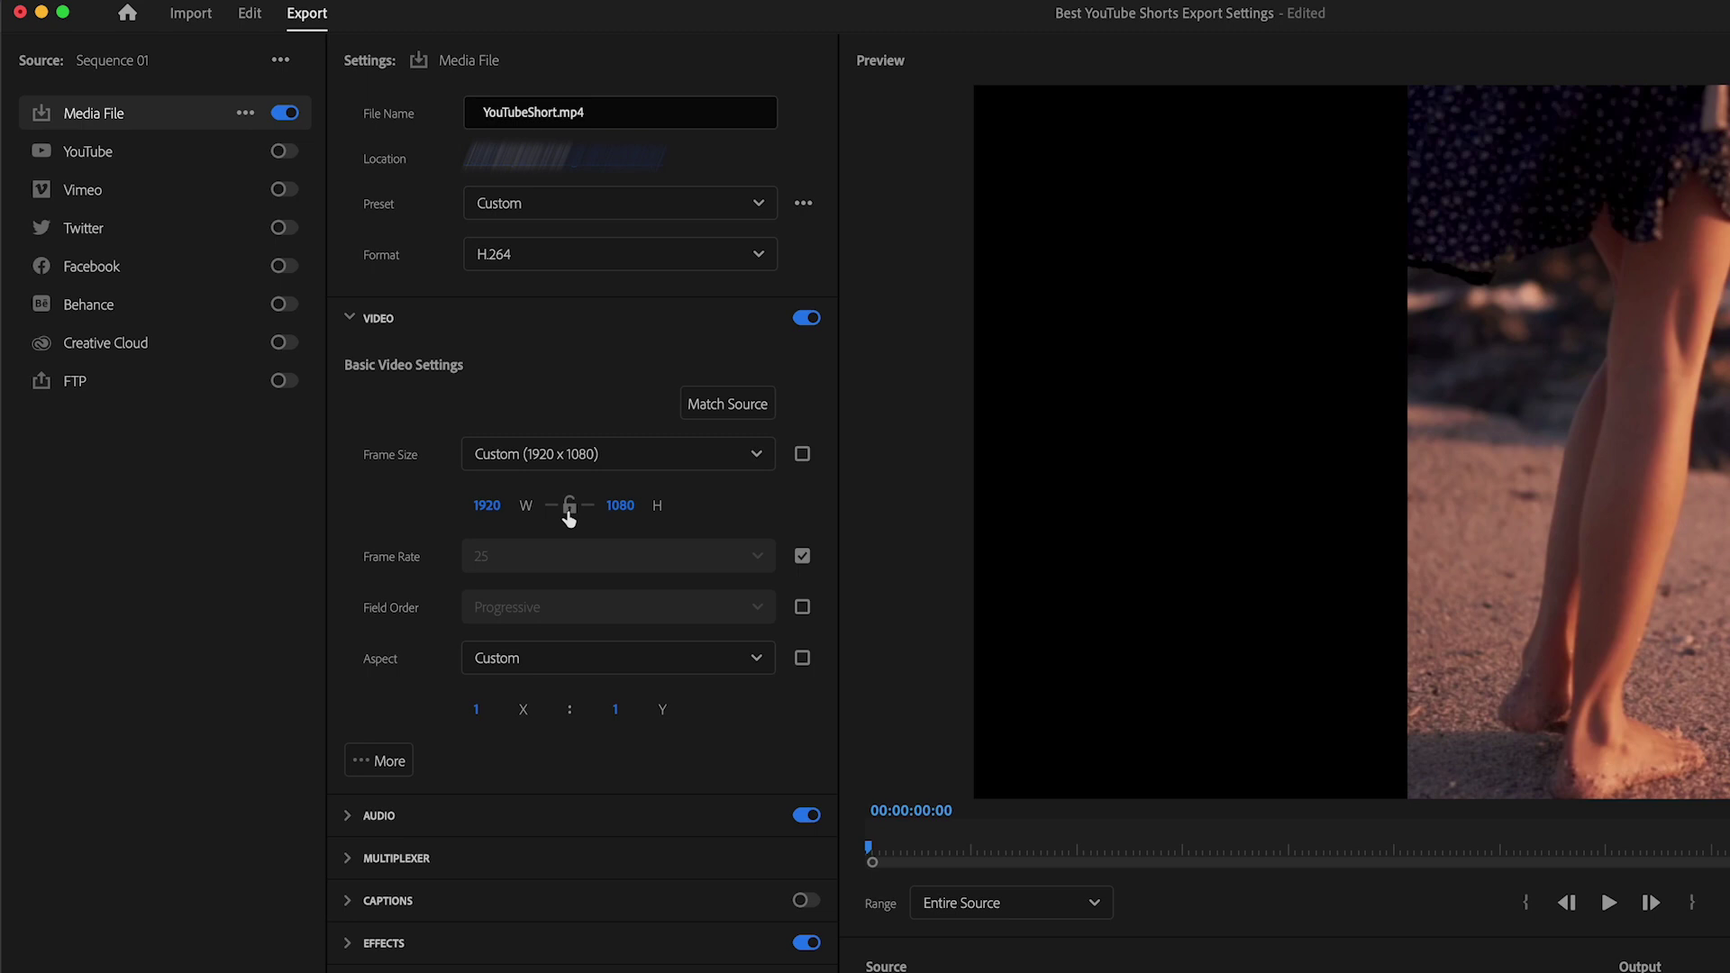
{"action": "left_click", "coordinate": [500, 506]}
{"action": "type", "text": "10"}
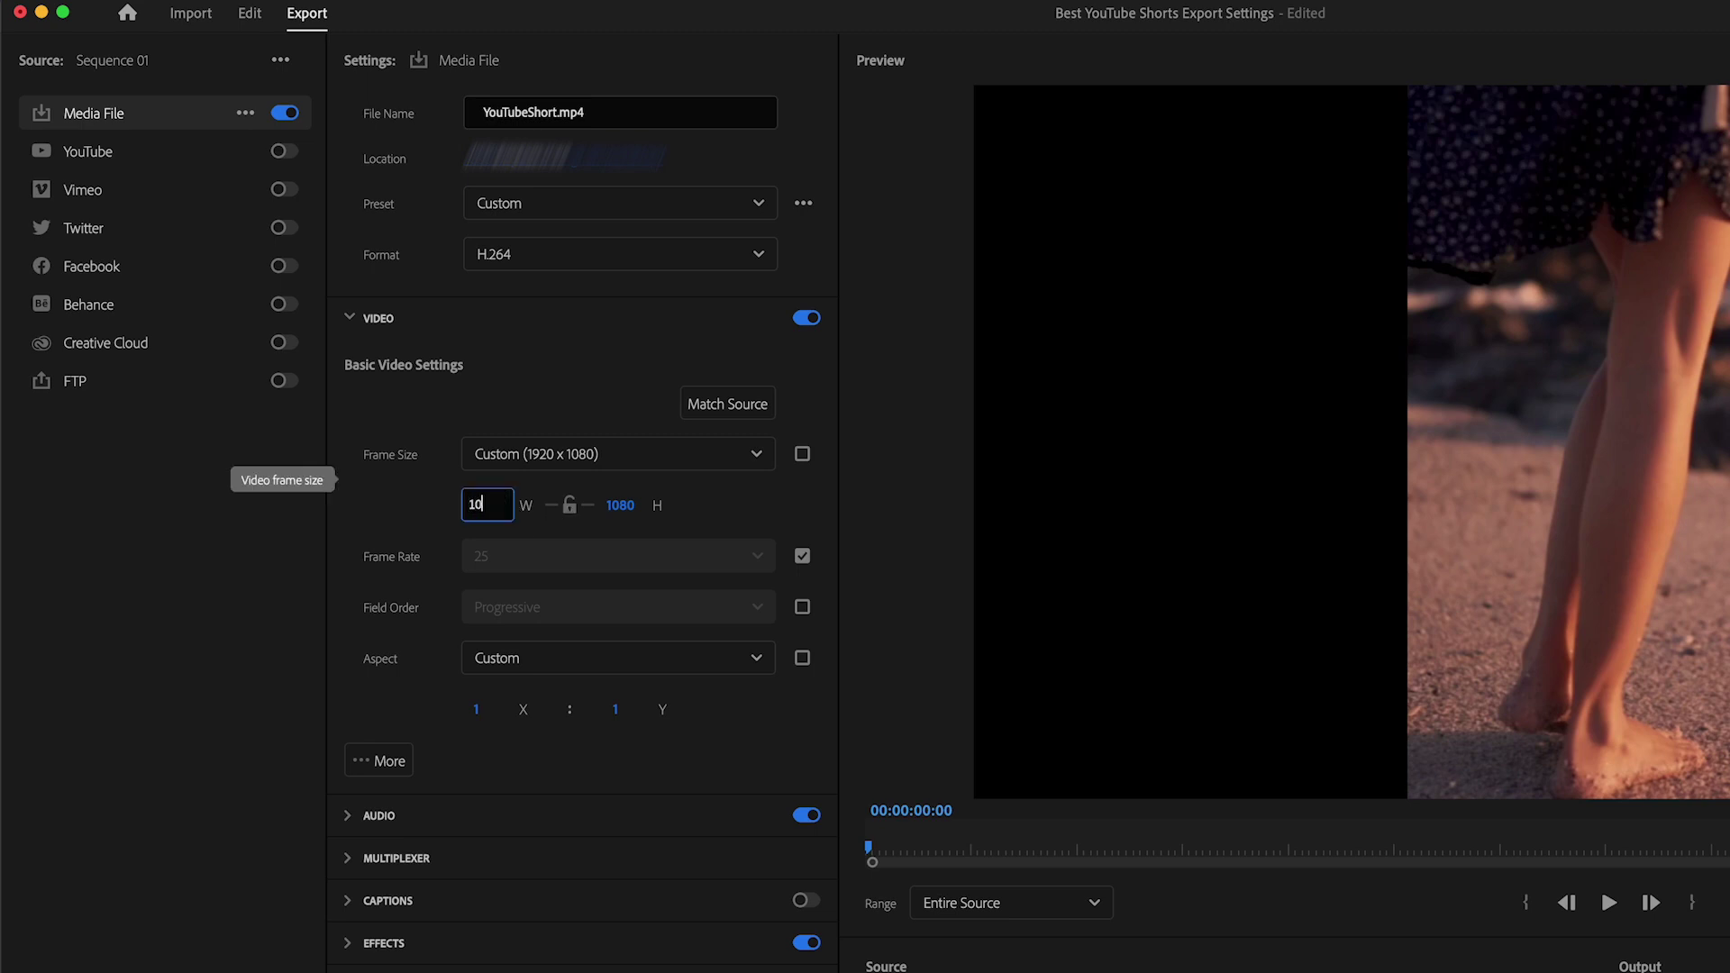
{"action": "key", "text": "Tab"}
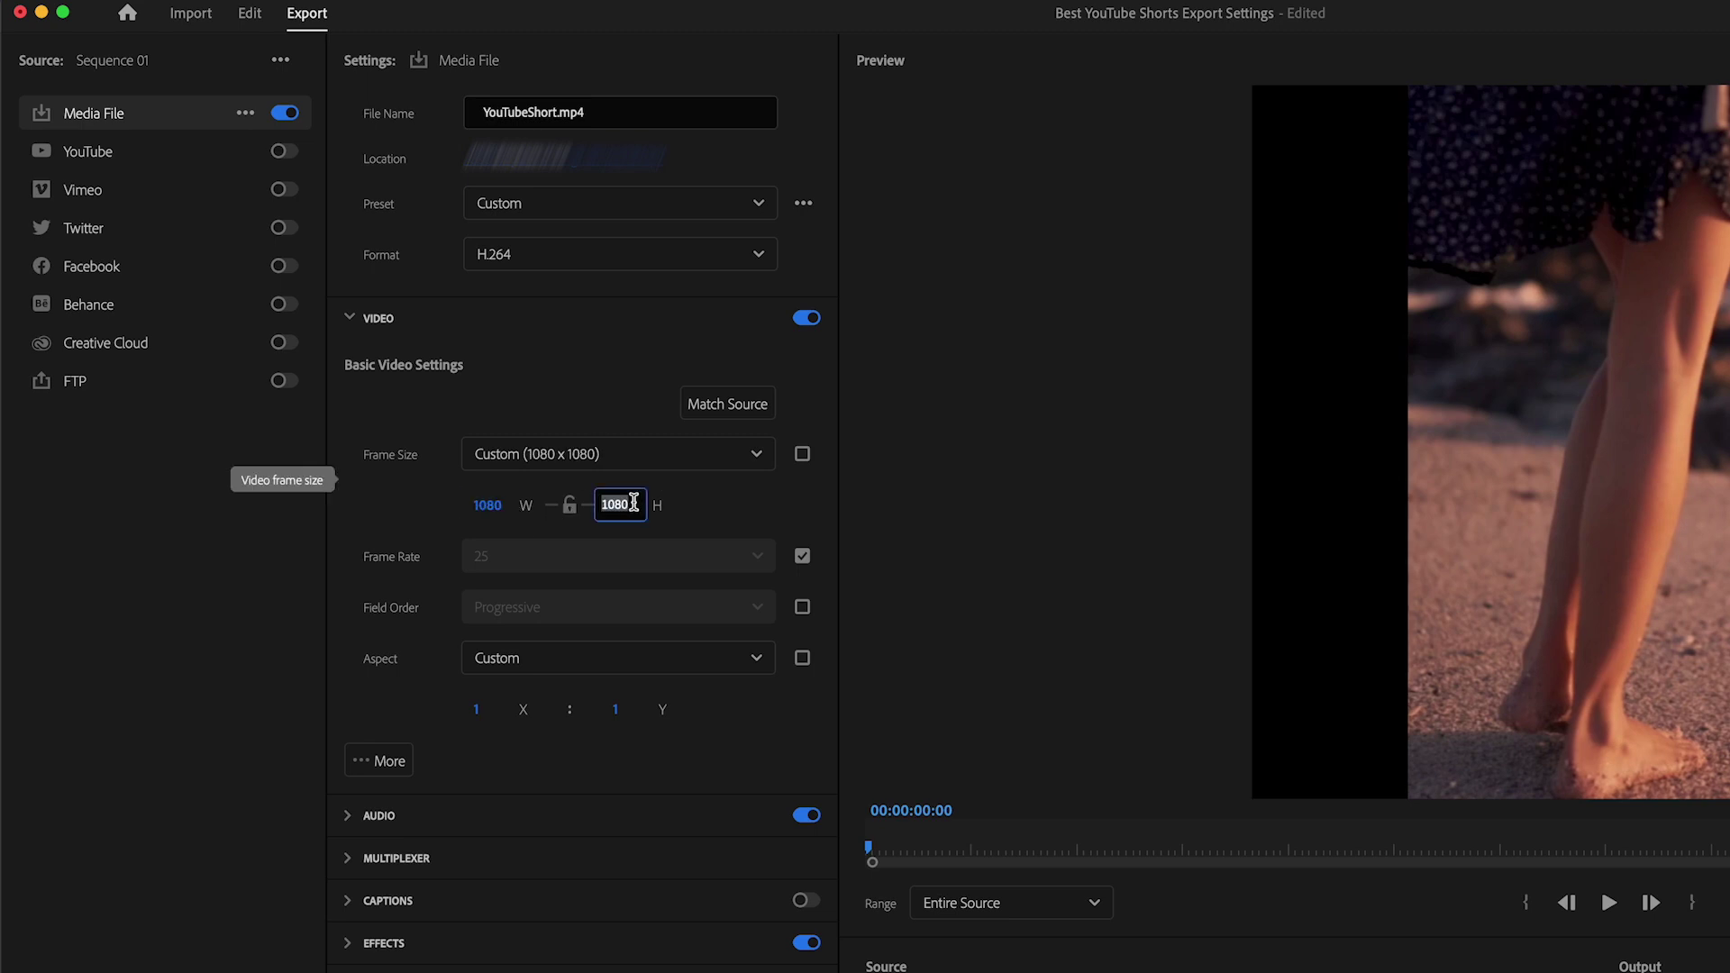
{"action": "type", "text": "1920"}
{"action": "left_click", "coordinate": [694, 510]}
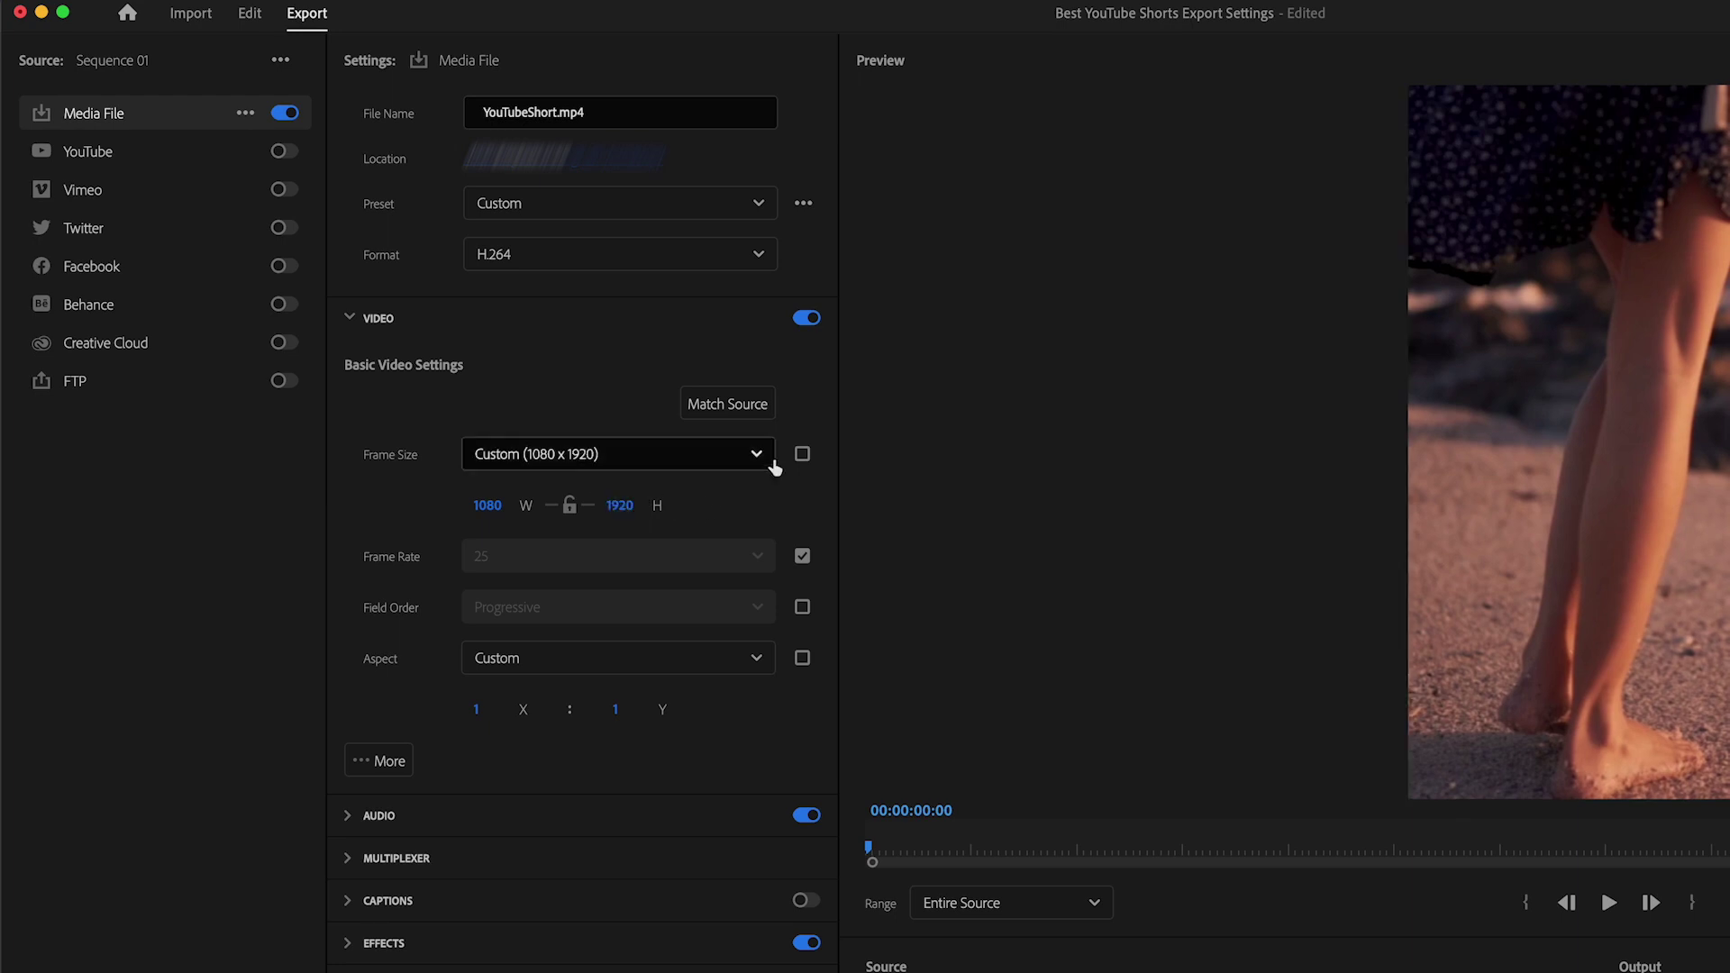
{"action": "left_click", "coordinate": [802, 455]}
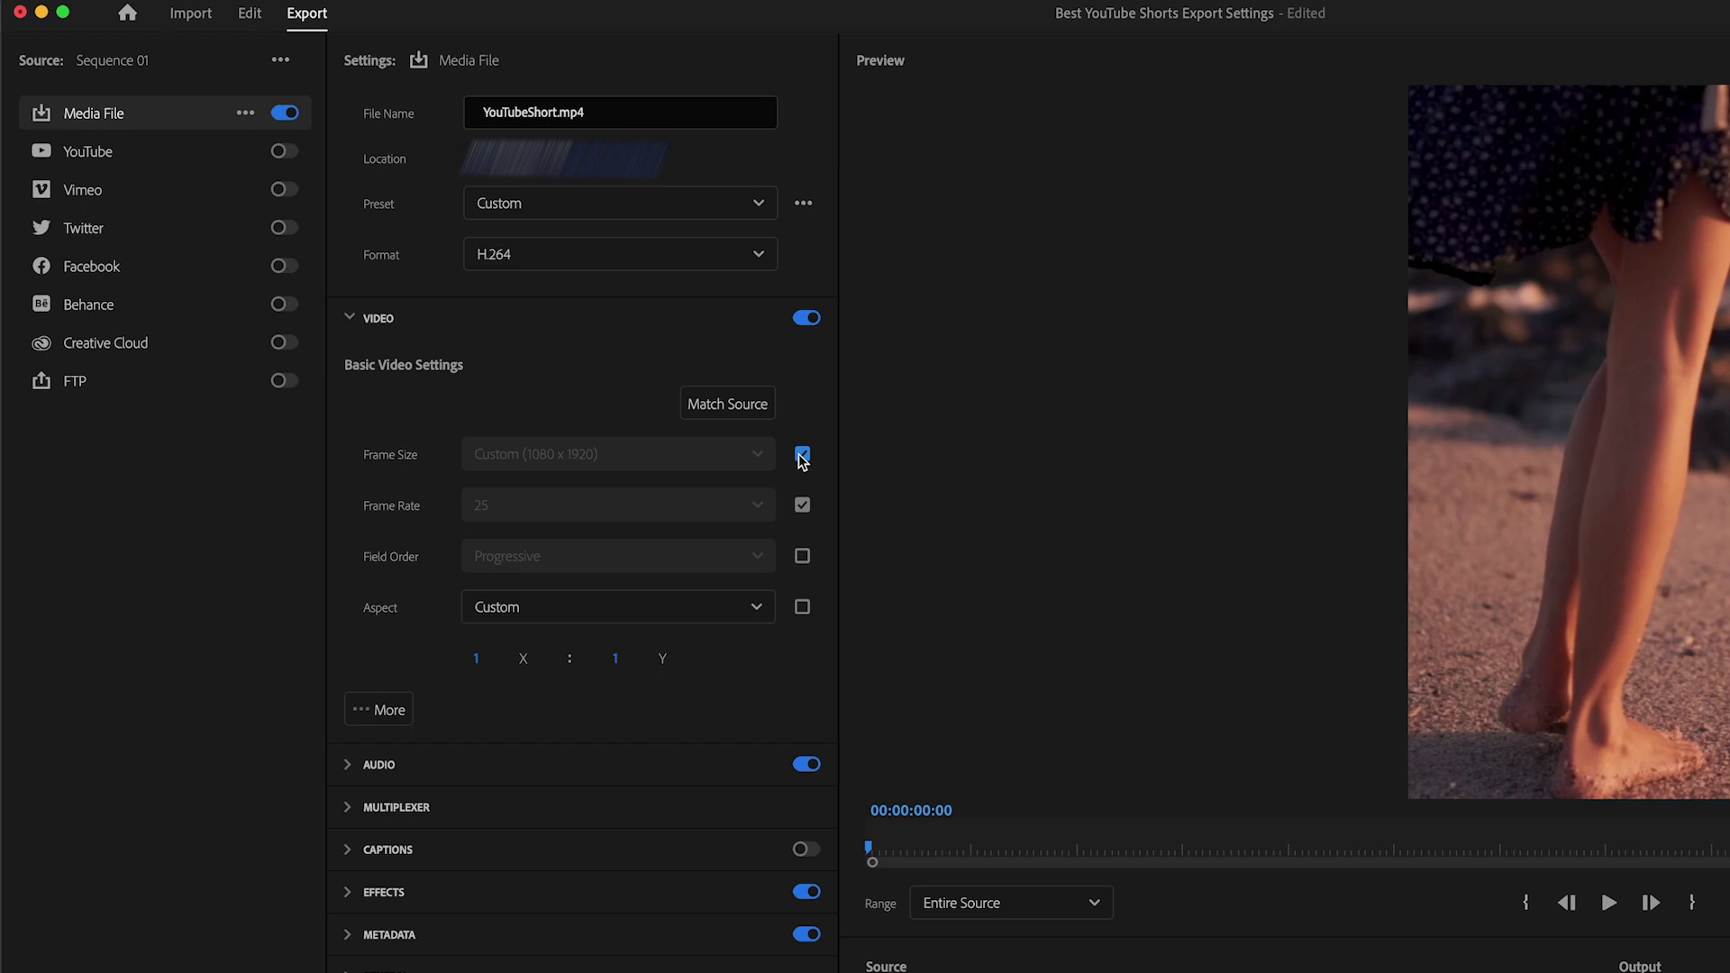
{"action": "left_click", "coordinate": [803, 506]}
{"action": "left_click", "coordinate": [757, 504]}
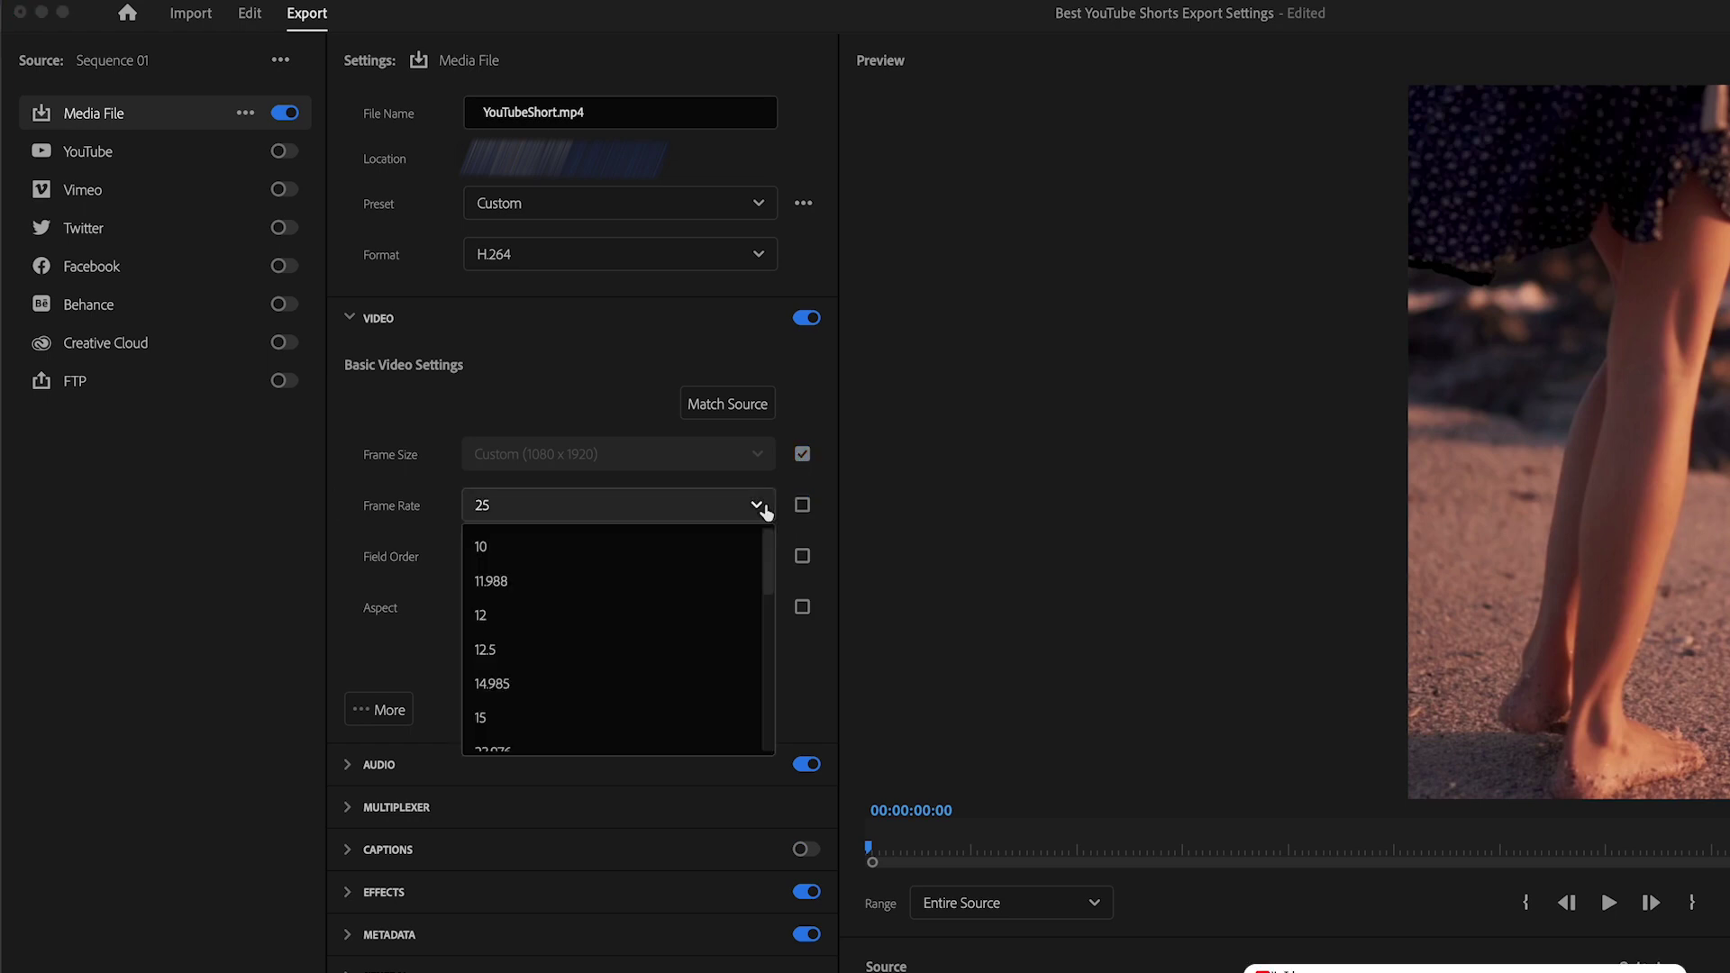
{"action": "scroll", "coordinate": [726, 587], "scroll_direction": "down", "scroll_amount": 2}
{"action": "left_click_drag", "start_coordinate": [770, 594], "coordinate": [764, 637]}
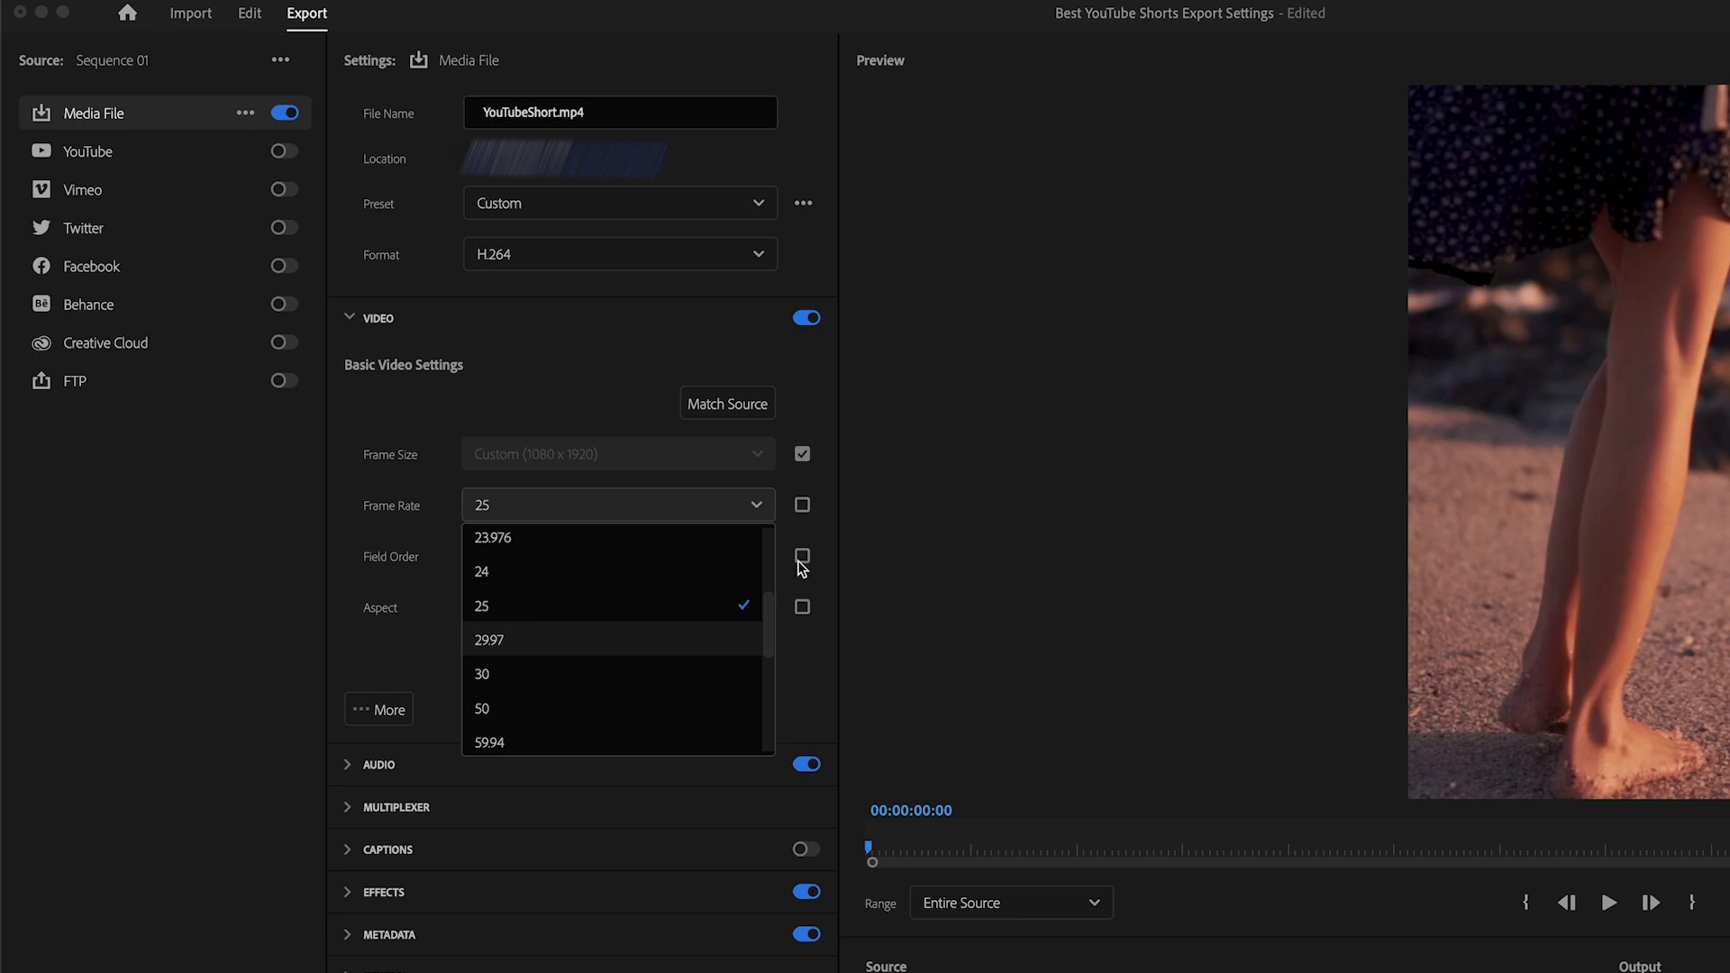
{"action": "left_click", "coordinate": [802, 505]}
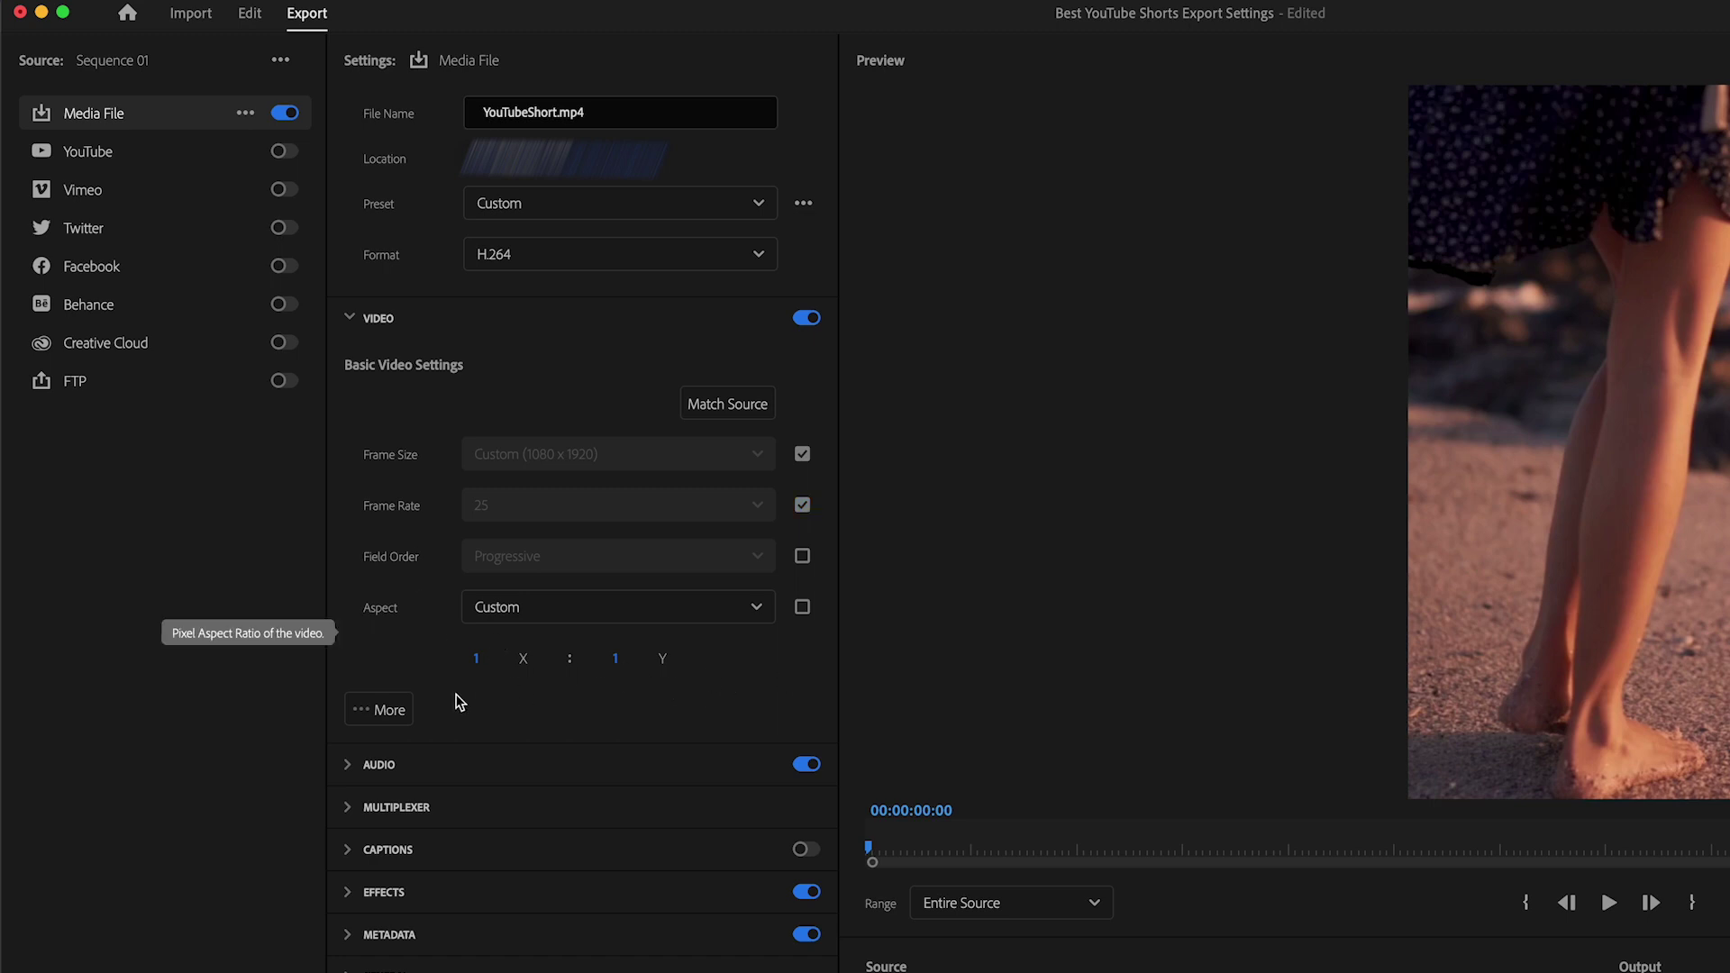
Step: Enable Use Maximum Render Quality under the extra Basic Video Settings
{"action": "left_click", "coordinate": [383, 709]}
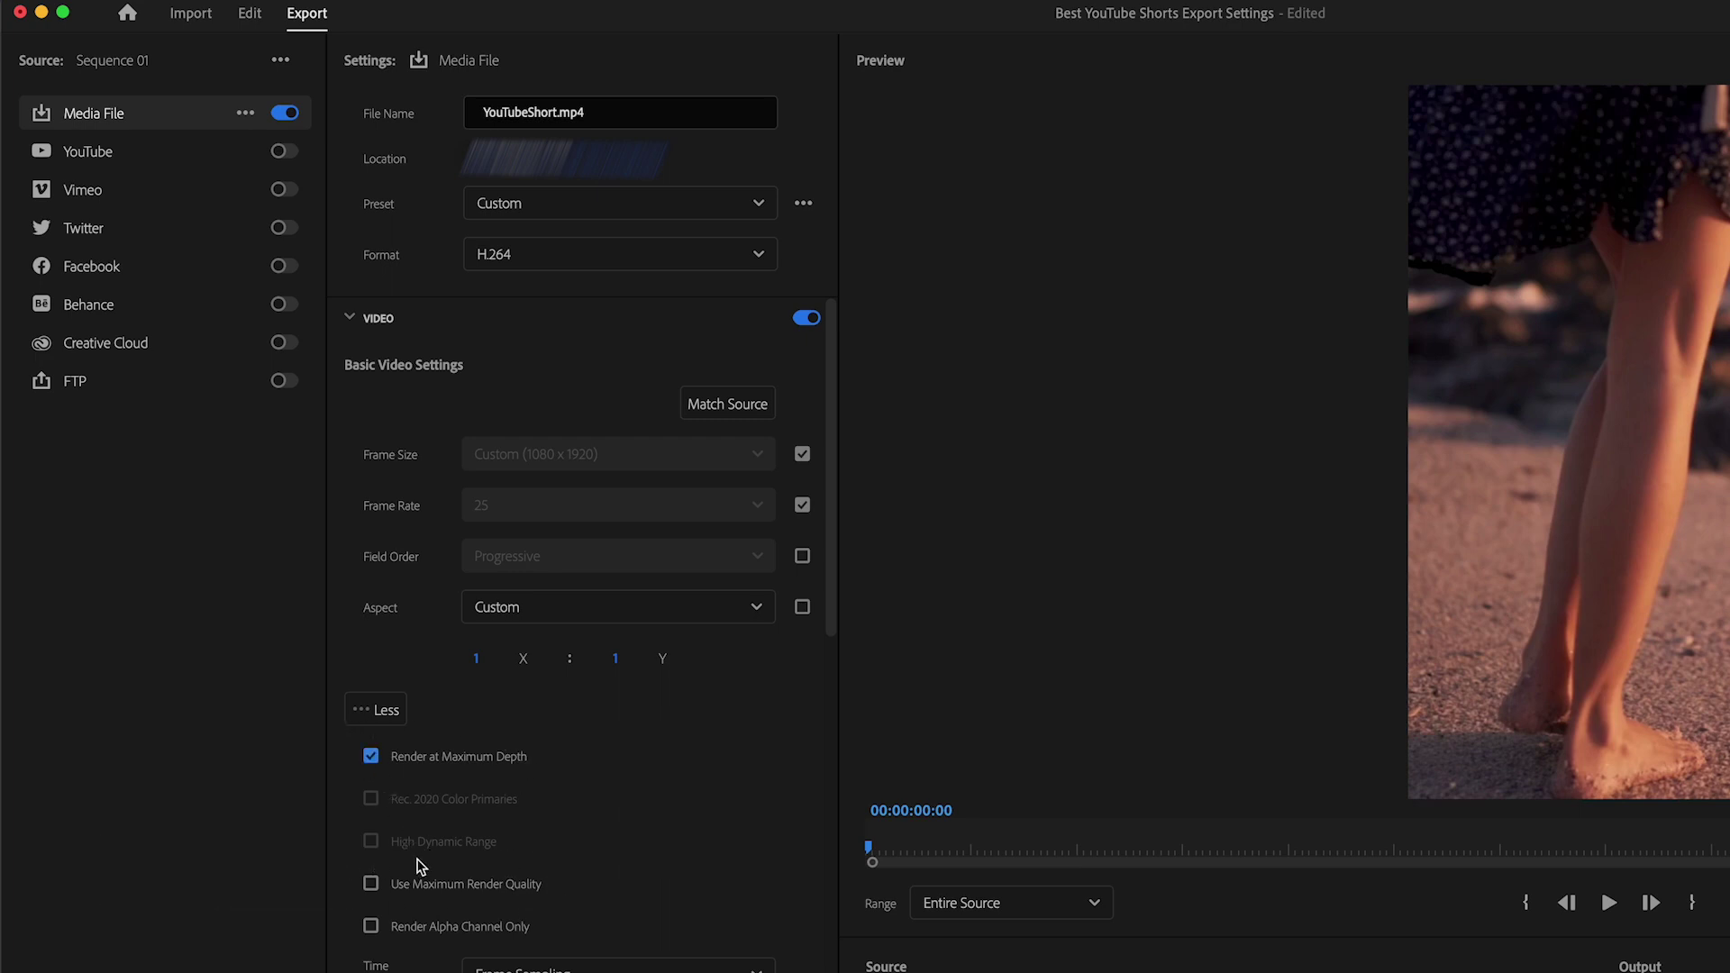
{"action": "left_click", "coordinate": [370, 884]}
Step: Set bitrate encoding to CBR with a 45 Mbps target, leaving audio export switched on
{"action": "scroll", "coordinate": [830, 581], "scroll_direction": "down", "scroll_amount": 1}
{"action": "left_click_drag", "start_coordinate": [829, 581], "coordinate": [831, 964]}
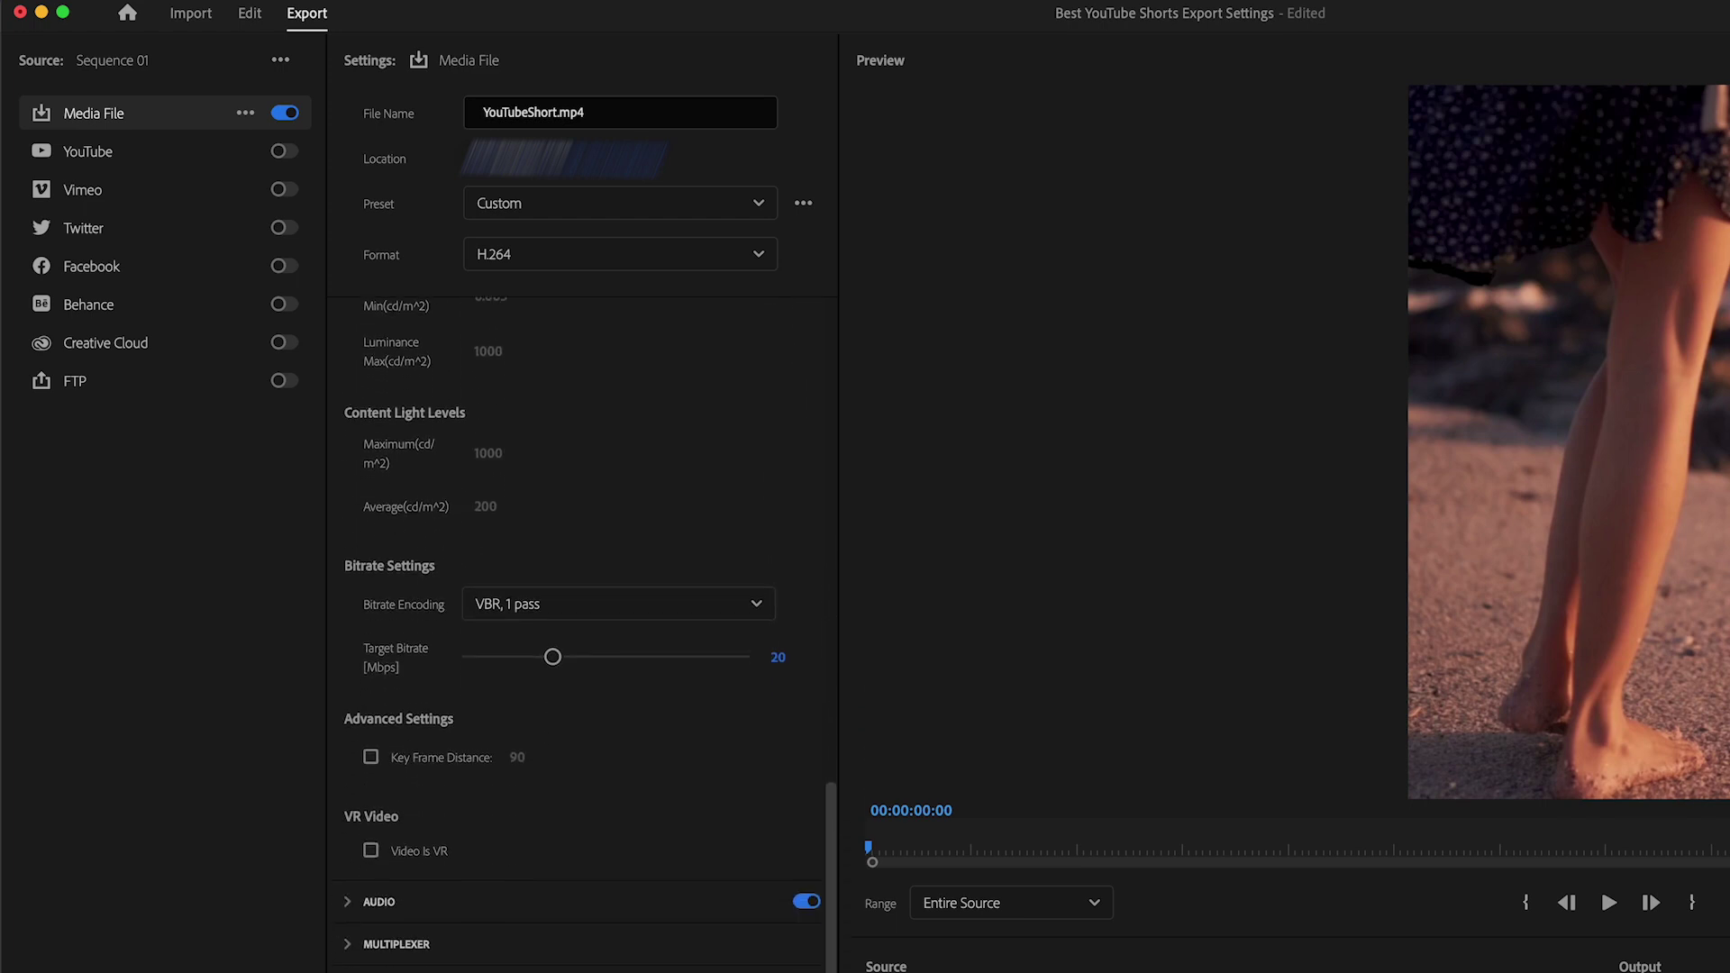
{"action": "left_click", "coordinate": [660, 613]}
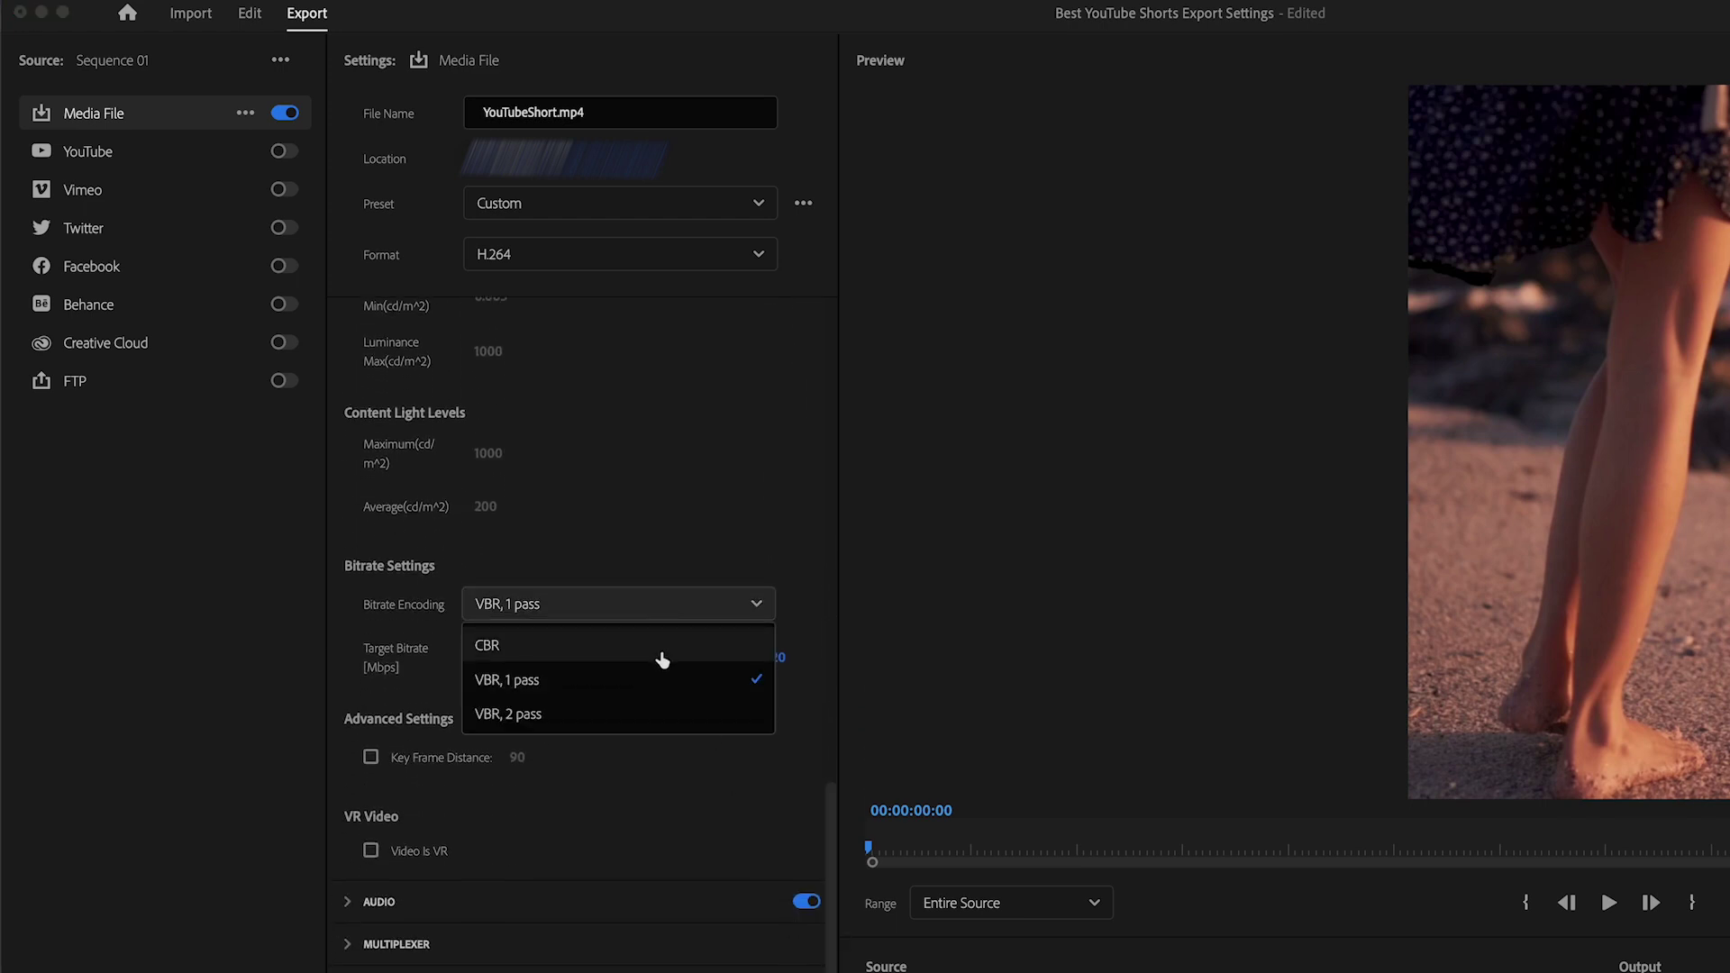
{"action": "left_click", "coordinate": [661, 647]}
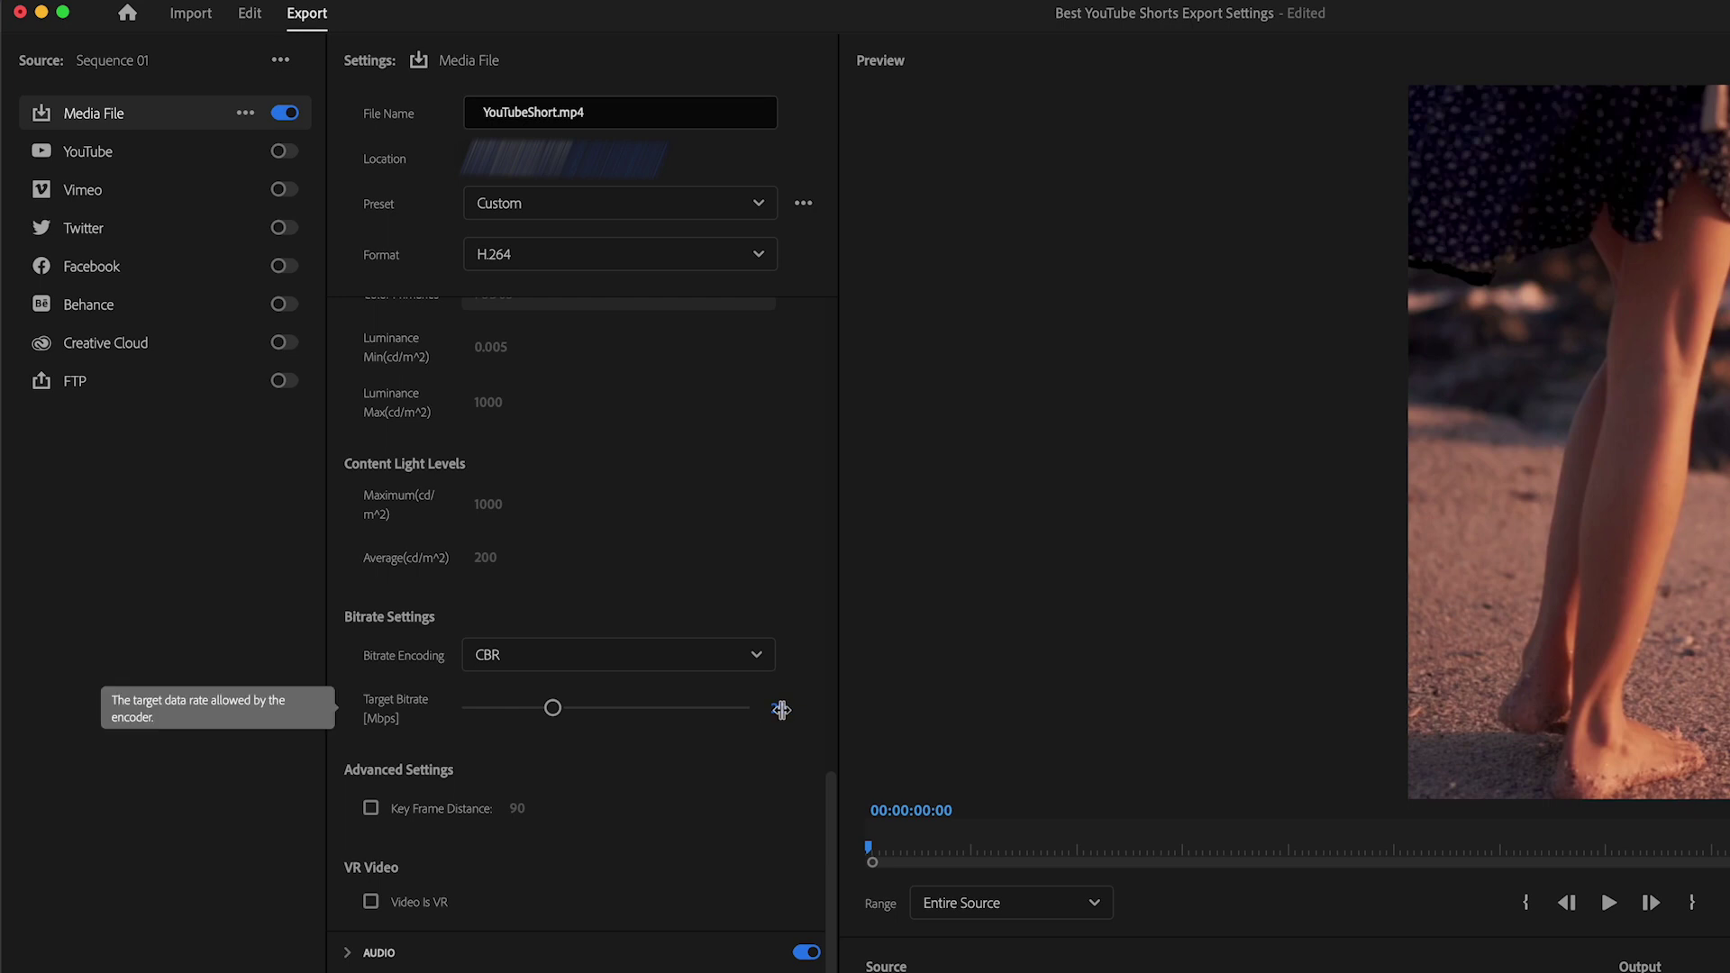
{"action": "left_click", "coordinate": [781, 710]}
{"action": "type", "text": "45"}
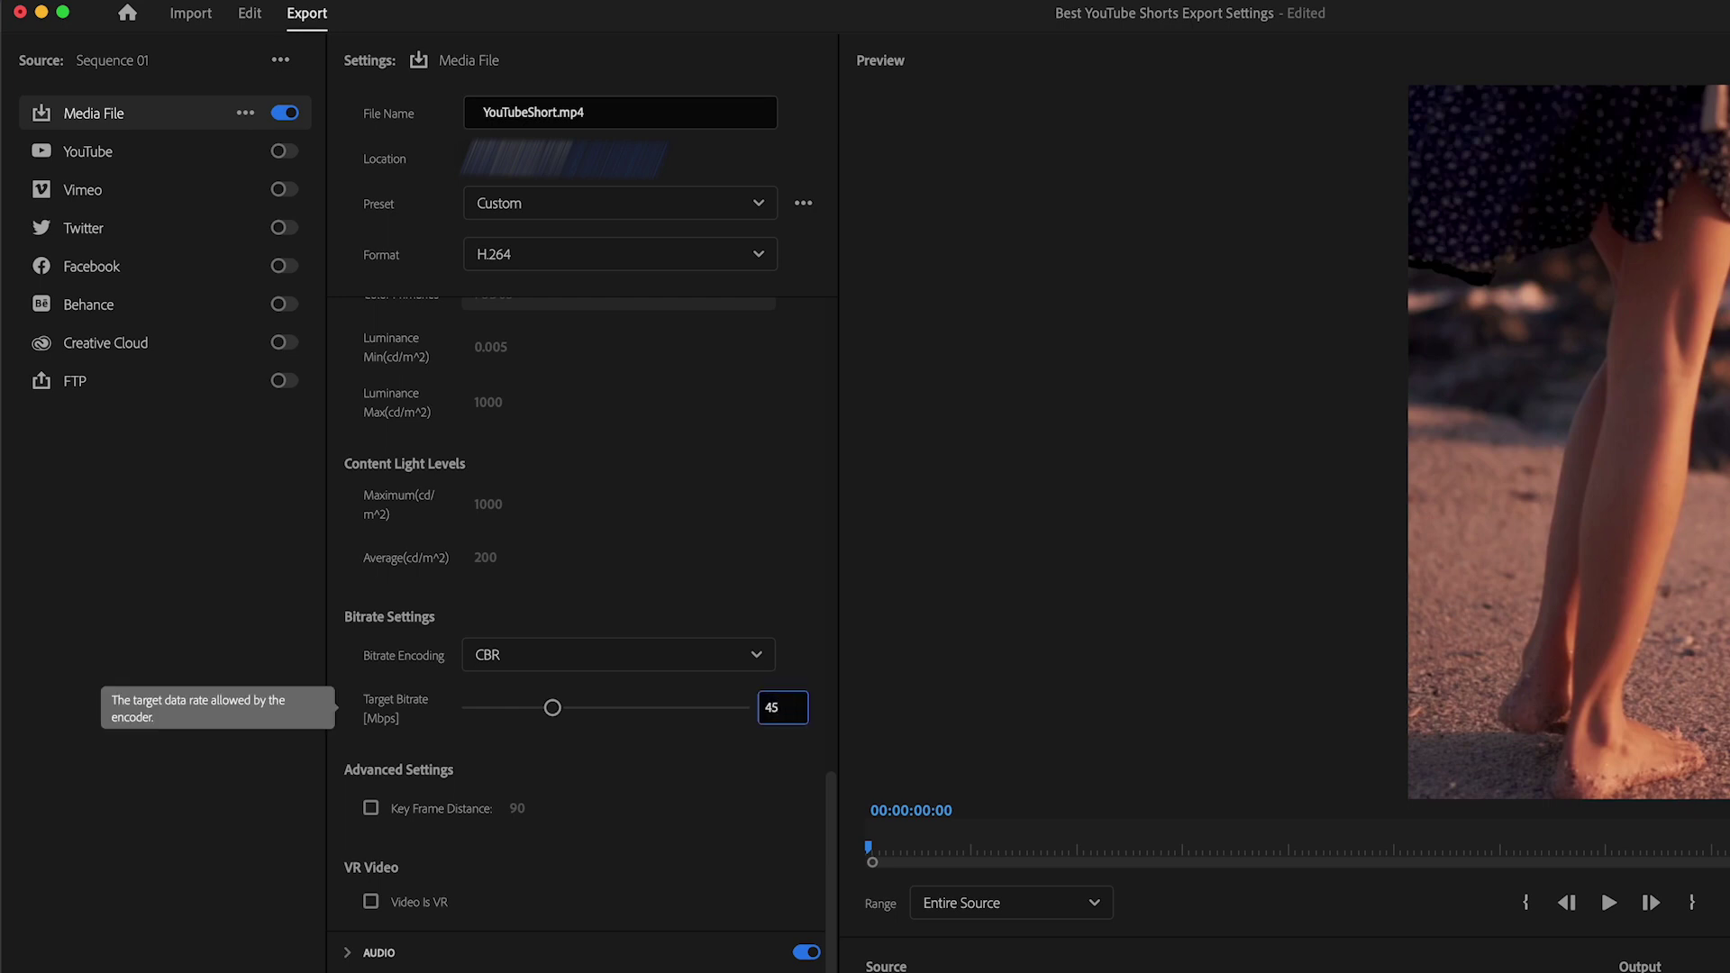
{"action": "left_click", "coordinate": [813, 712]}
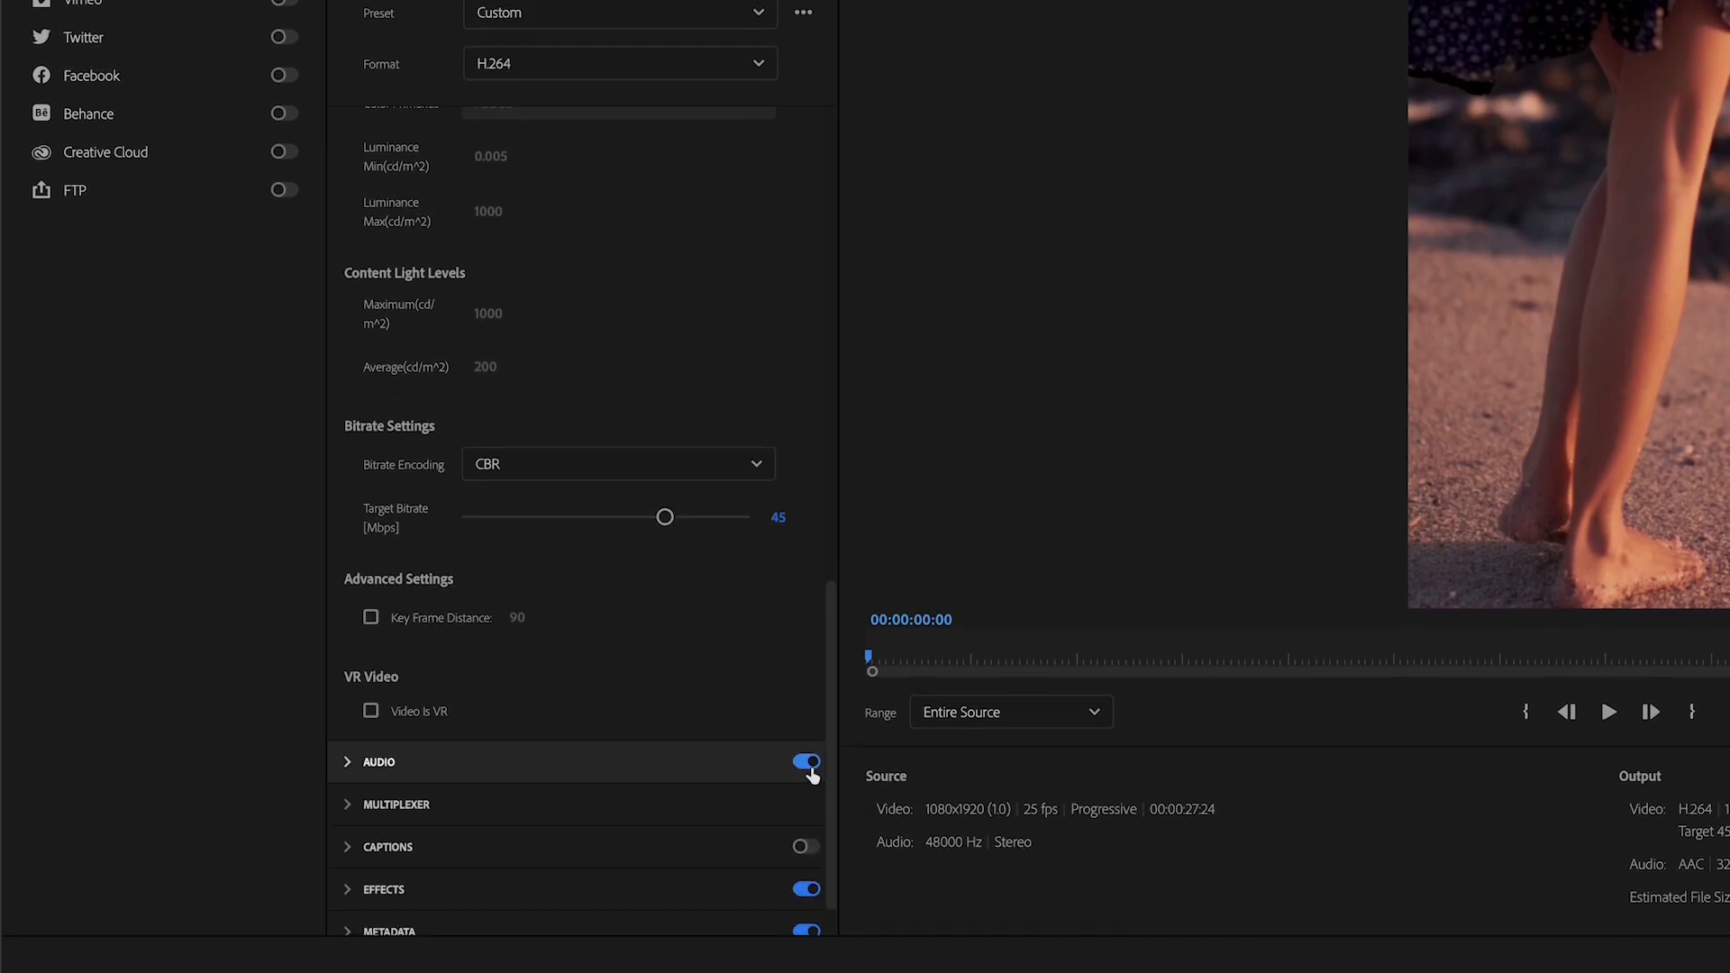
{"action": "left_click", "coordinate": [808, 766]}
{"action": "left_click", "coordinate": [807, 736]}
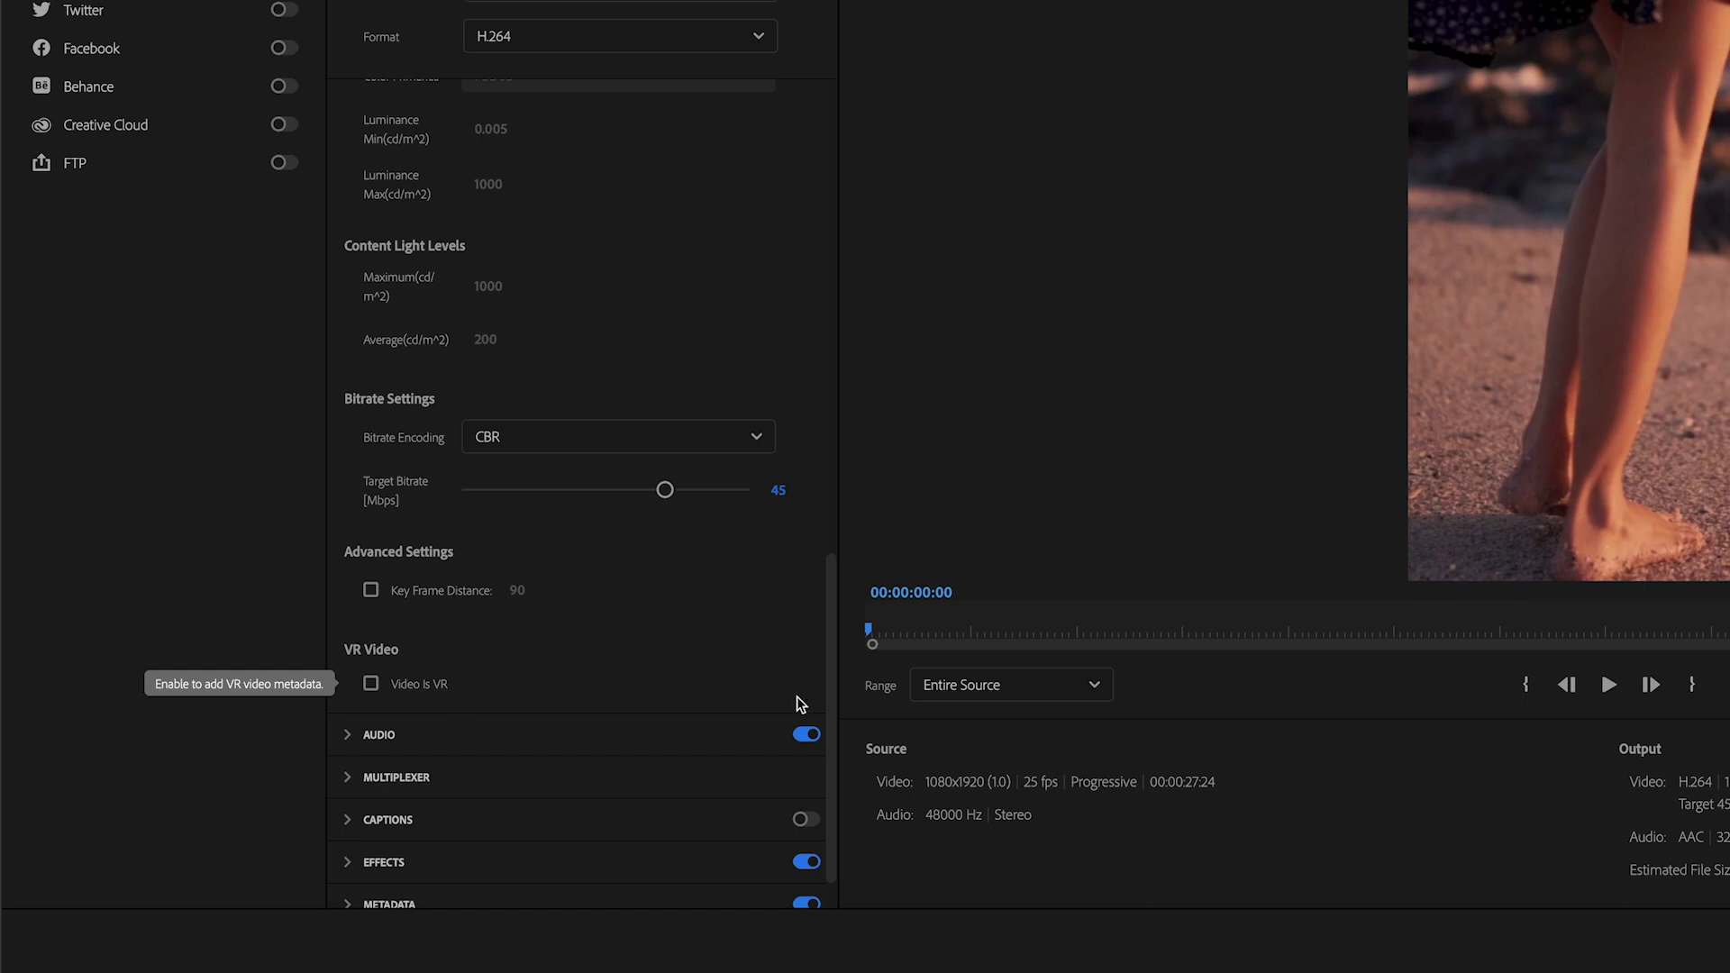
Step: Save the H.264 1080×1920, 25 fps, CBR 45 Mbps export settings as preset 'YouTube Short Preset'
{"action": "left_click_drag", "start_coordinate": [826, 706], "coordinate": [816, 289]}
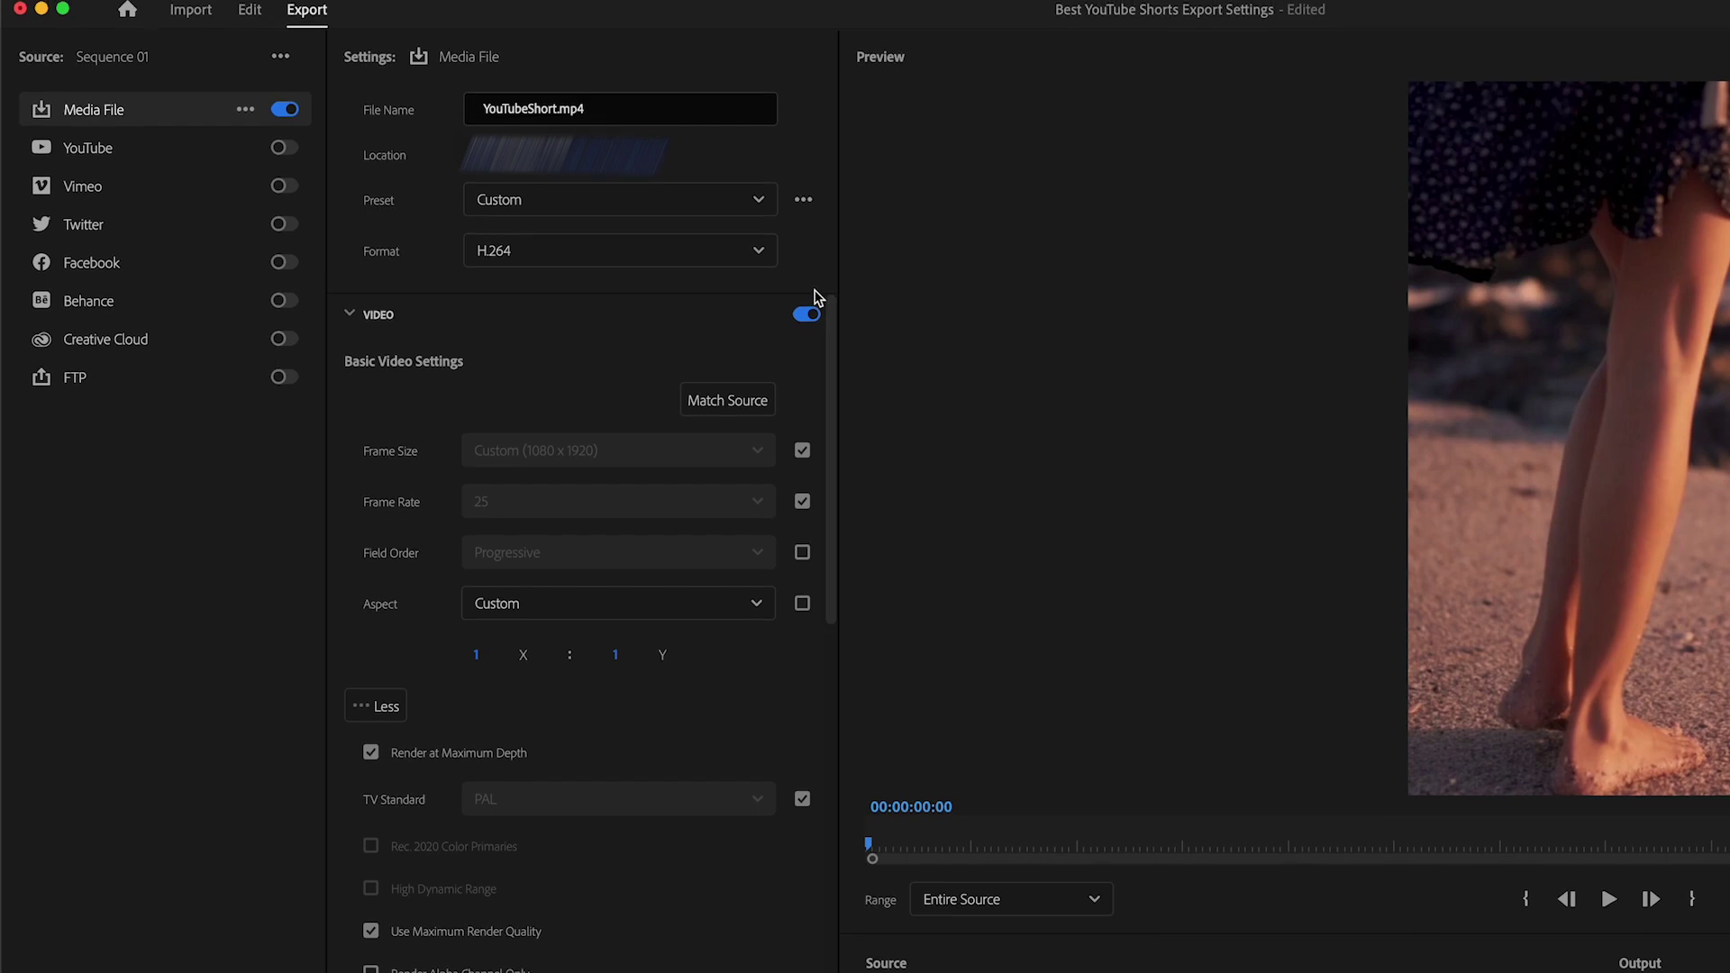
{"action": "left_click", "coordinate": [803, 199]}
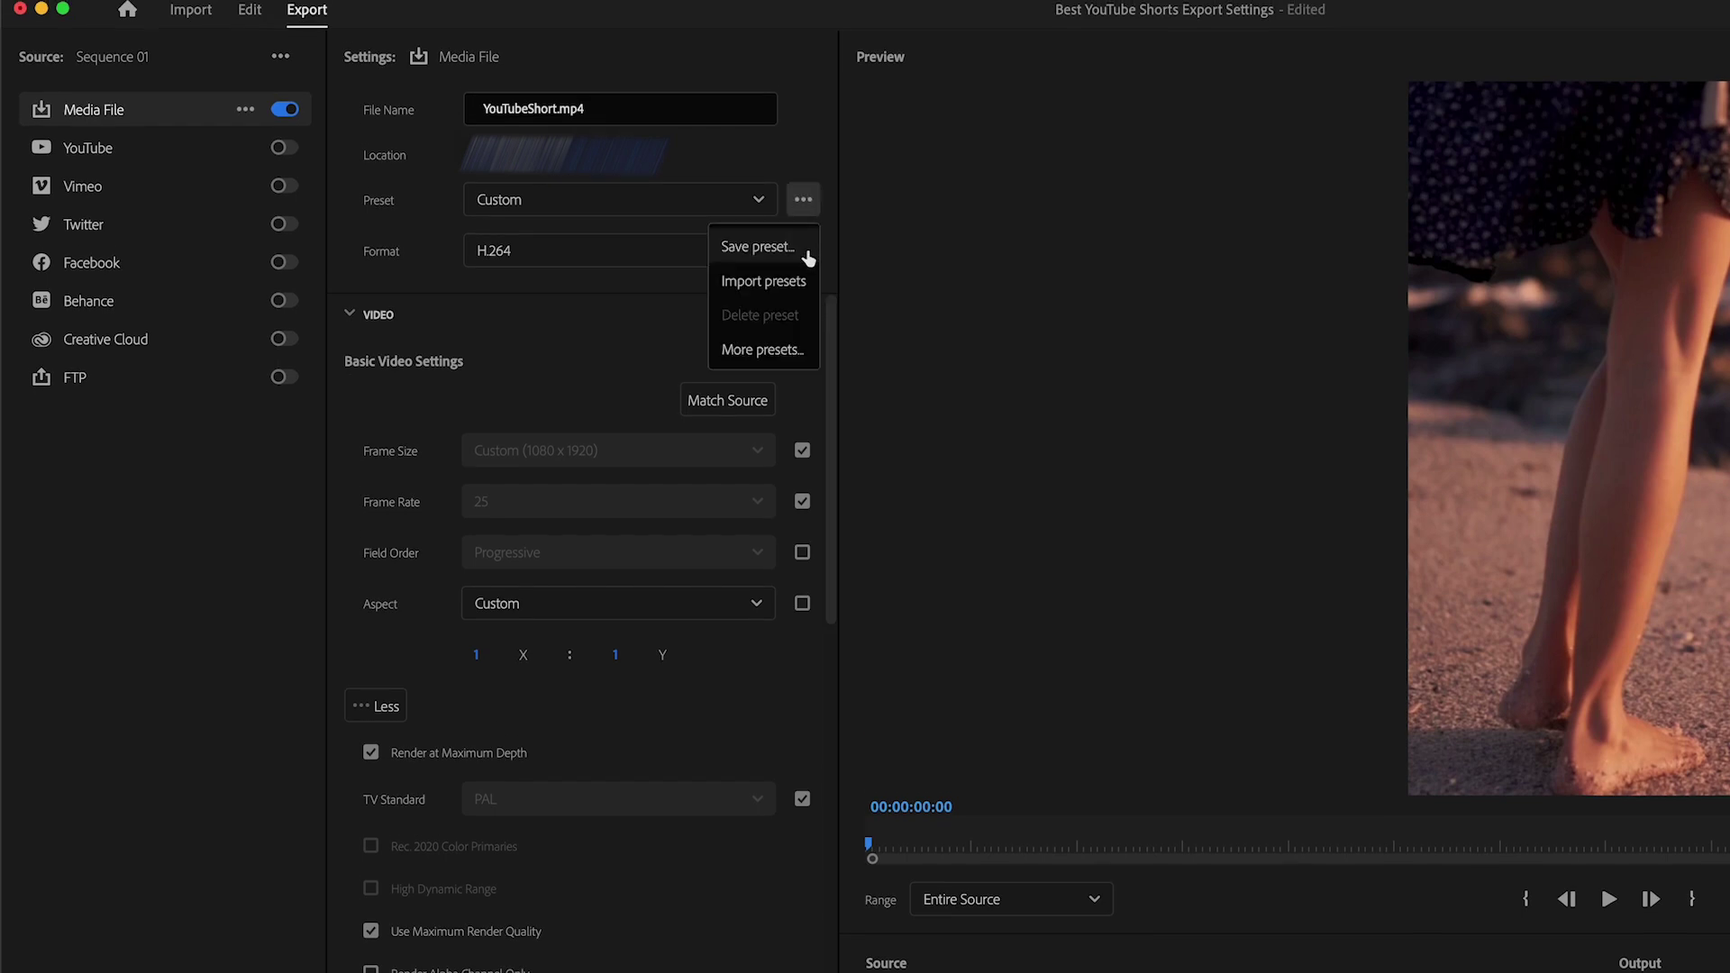
{"action": "left_click", "coordinate": [759, 248]}
{"action": "type", "text": "You"}
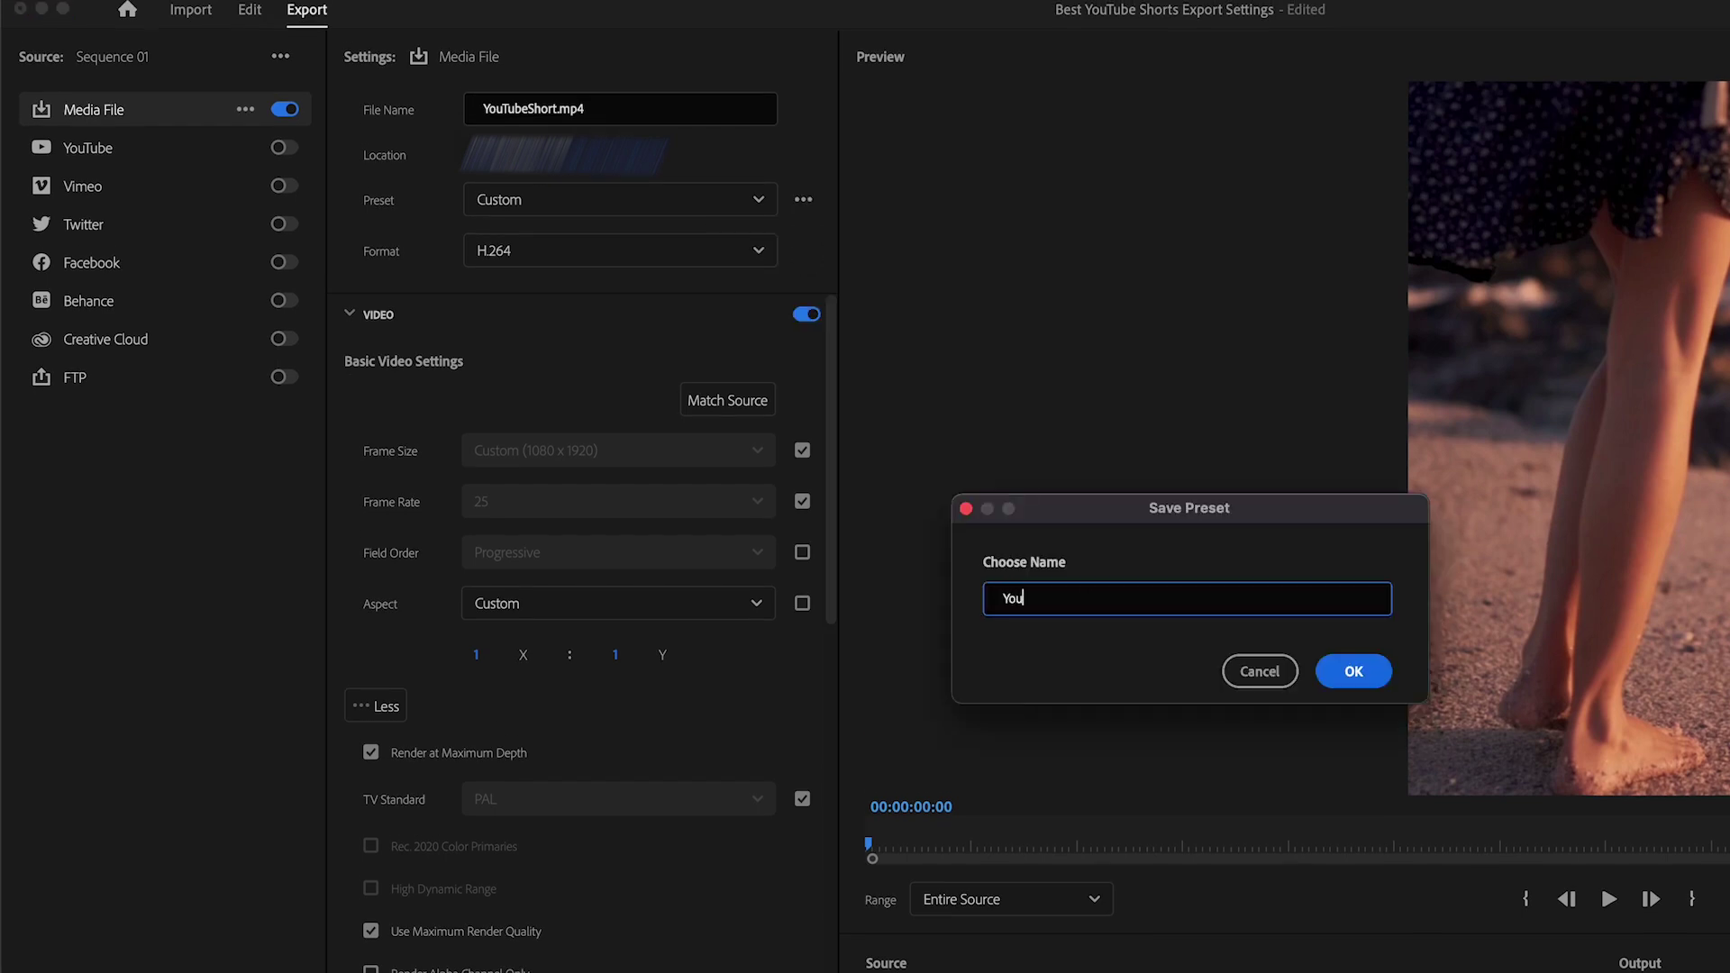
{"action": "type", "text": "Tube Short Preset"}
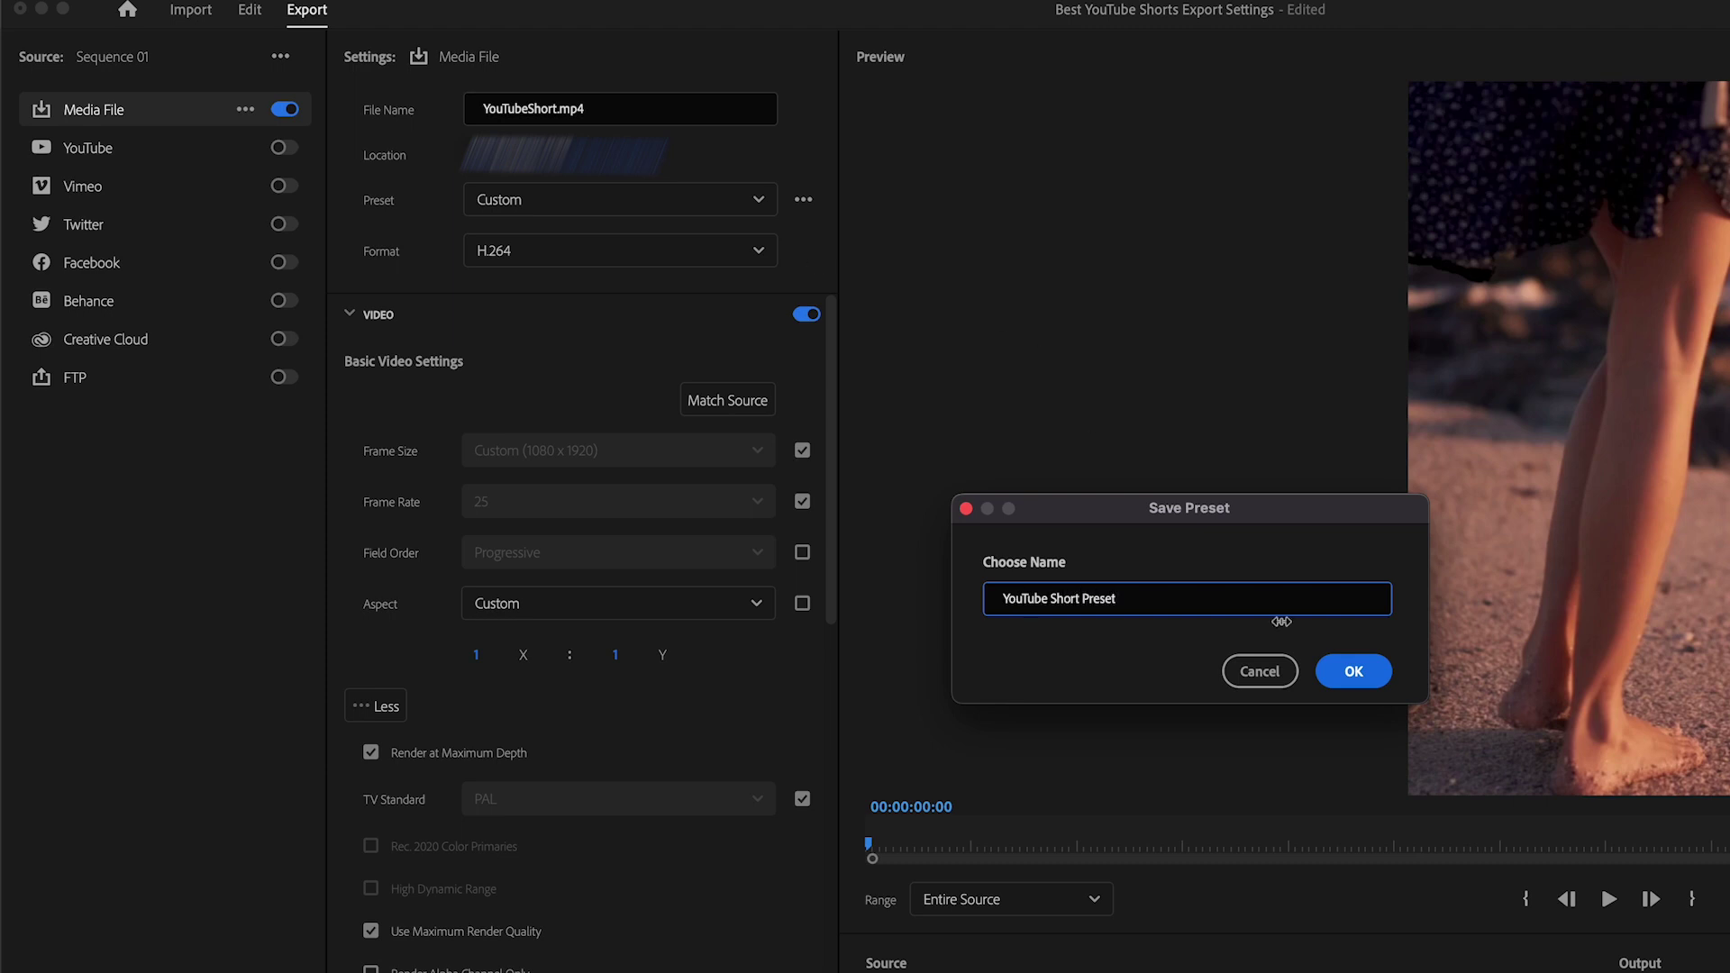
{"action": "left_click", "coordinate": [1373, 681]}
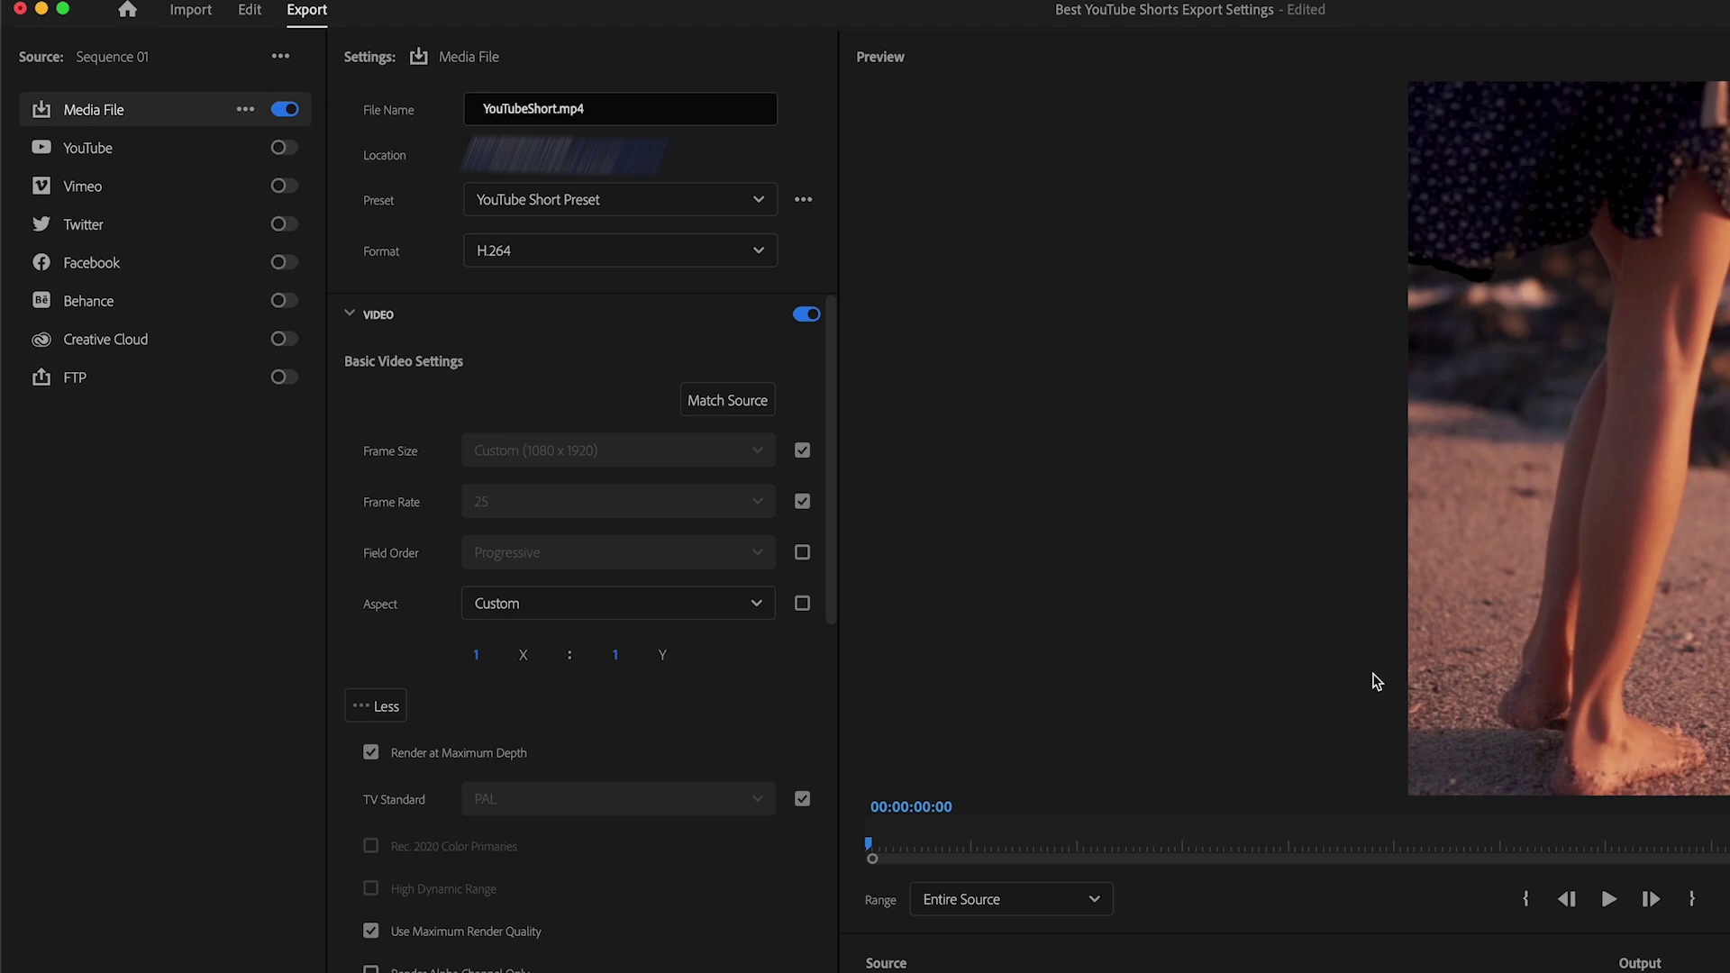
Step: Keep 'YouTube Short Preset' selected and export Sequence 01 to YouTubeShort.mp4
{"action": "left_click", "coordinate": [757, 202]}
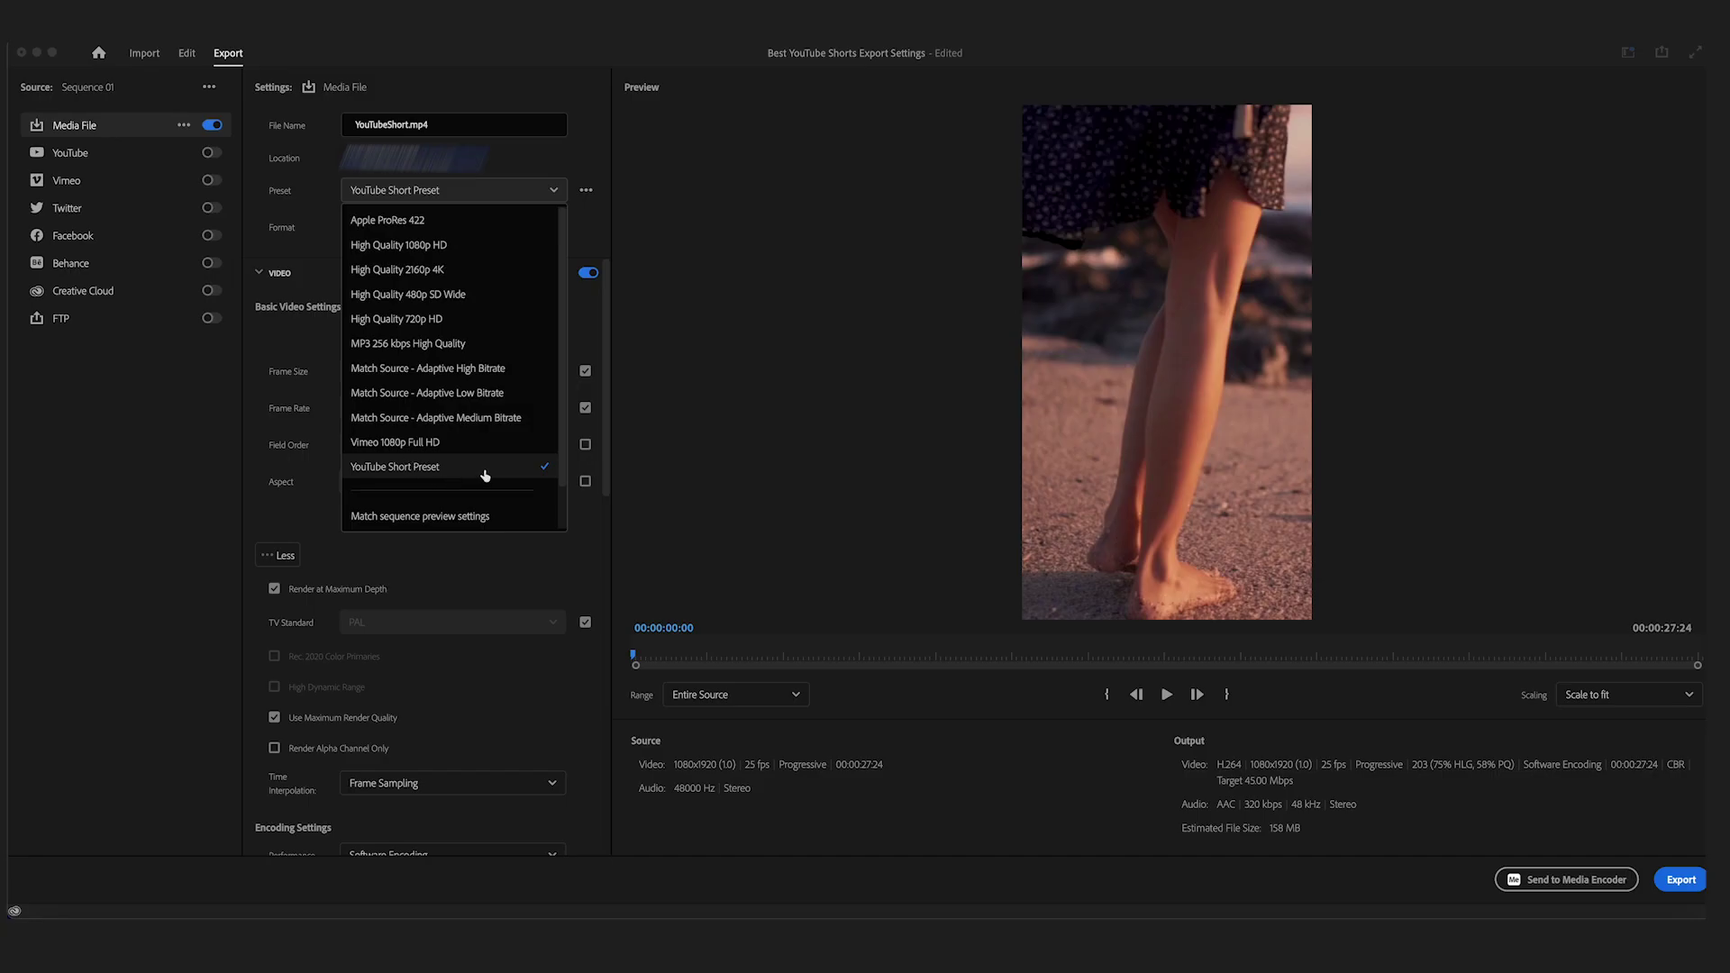
{"action": "left_click", "coordinate": [485, 469]}
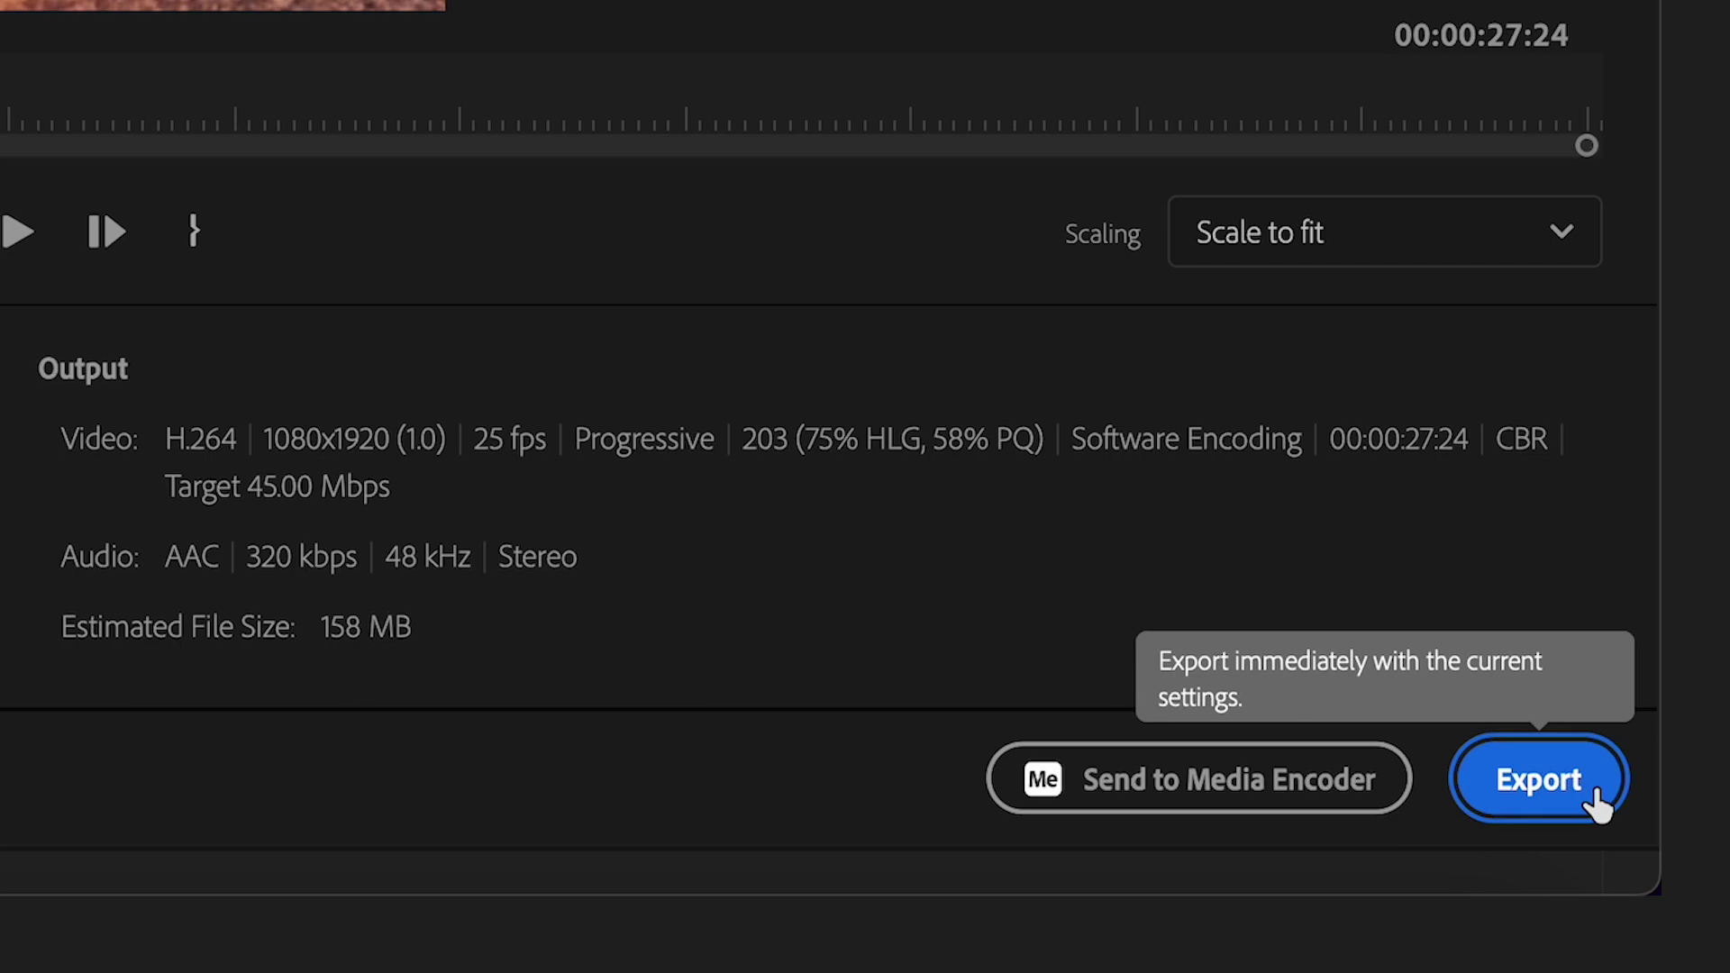
{"action": "left_click", "coordinate": [1593, 796]}
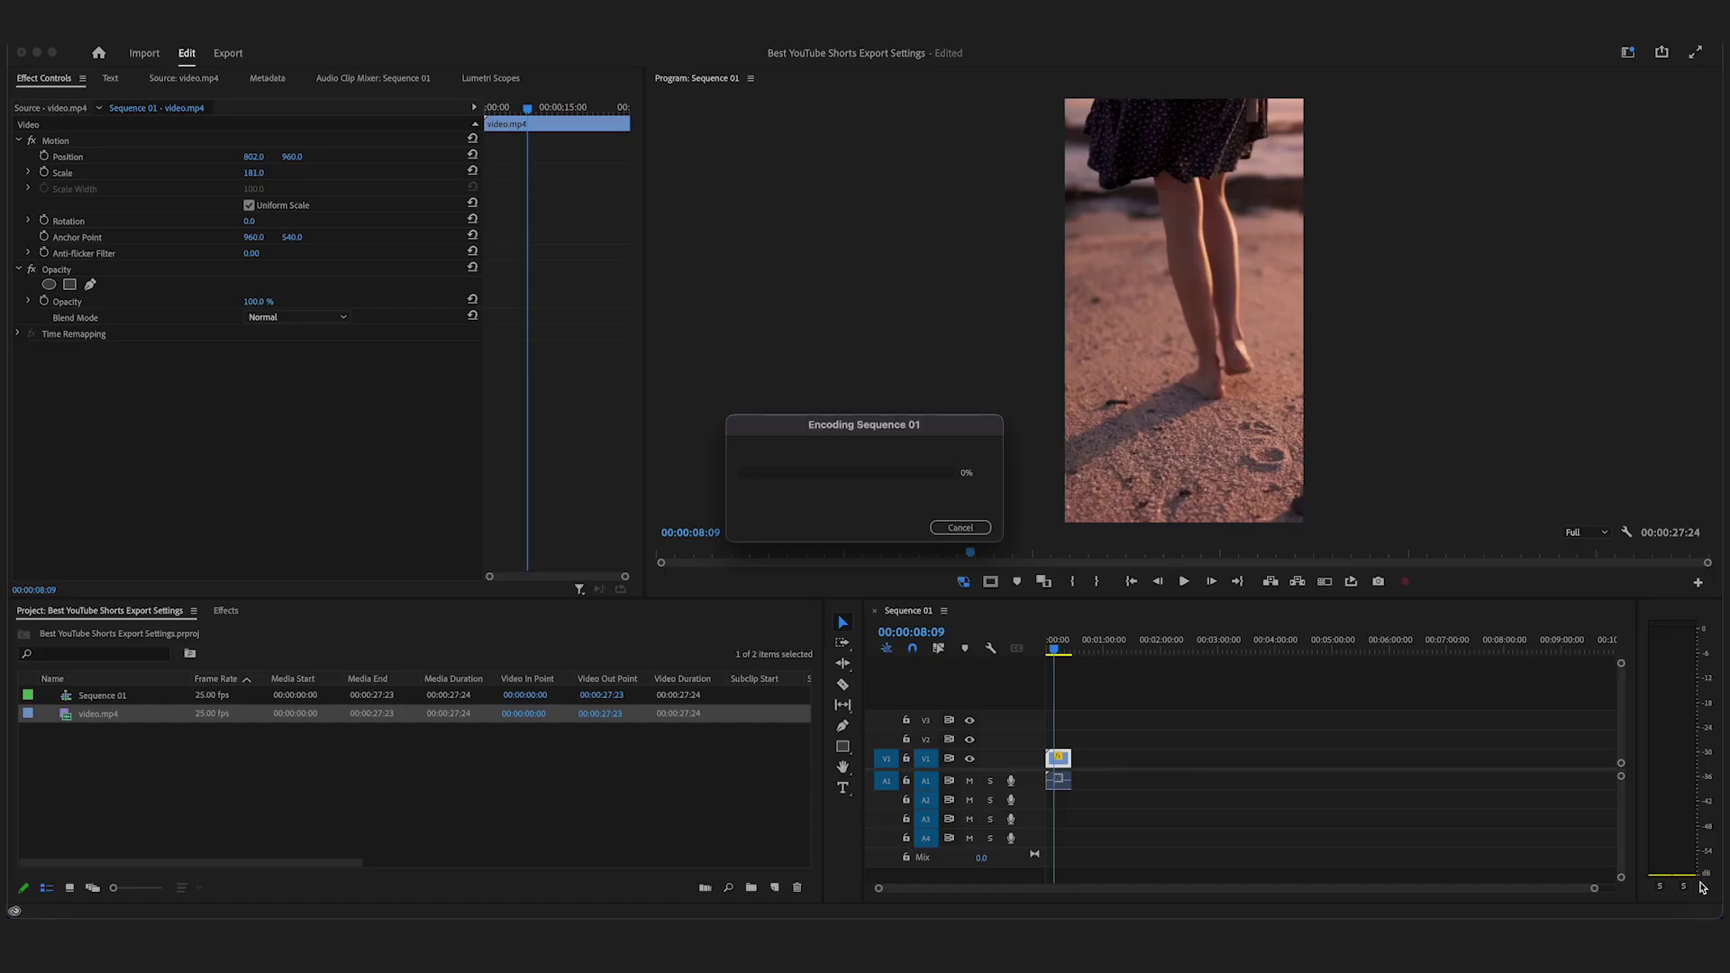